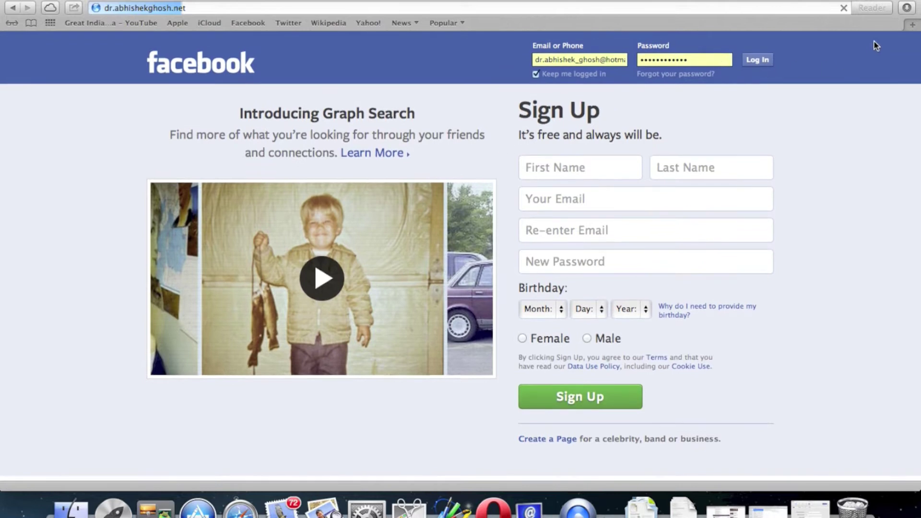
# Load the Apple start page in a new tab and return to the WordPress site's tab to compare the two.
pyautogui.click(913, 24)
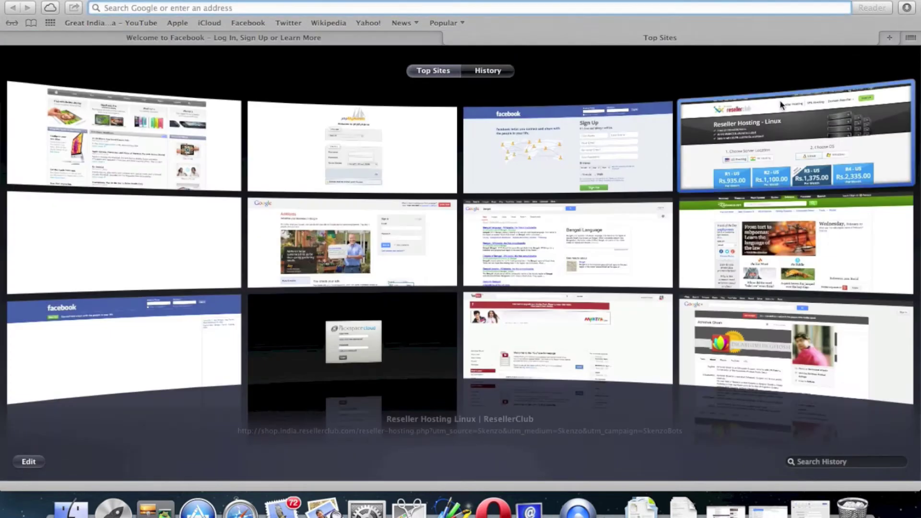
pyautogui.click(179, 172)
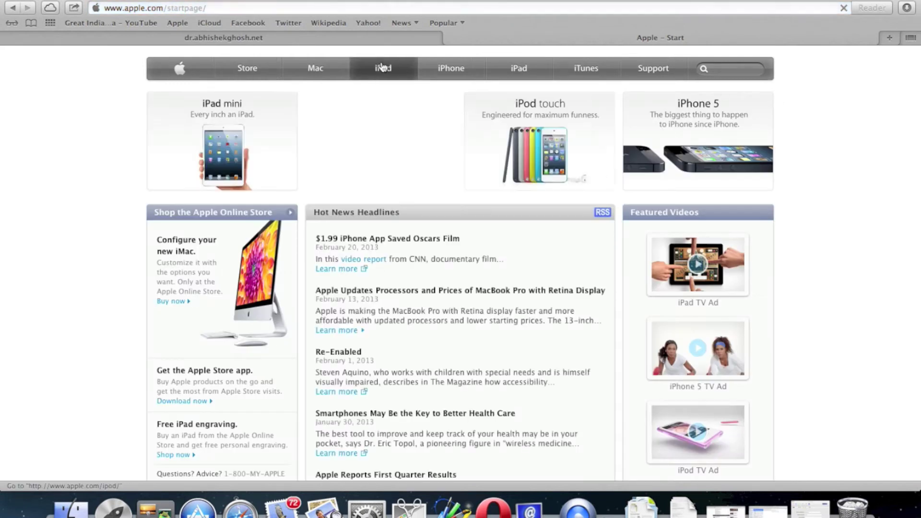
pyautogui.click(366, 39)
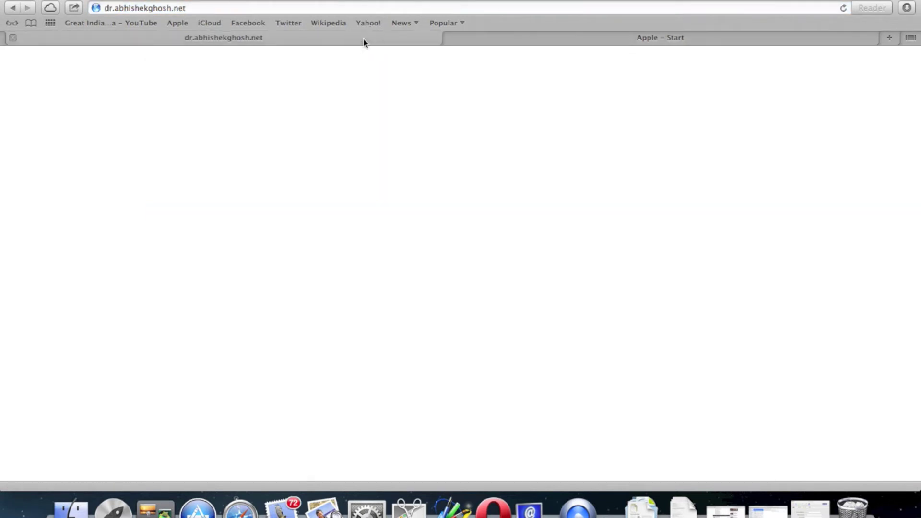
pyautogui.click(251, 7)
pyautogui.click(252, 7)
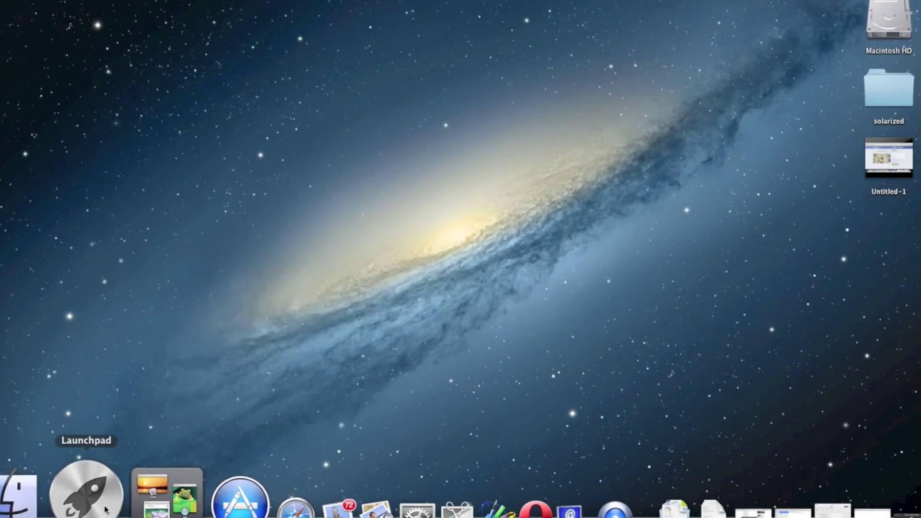
pyautogui.click(79, 492)
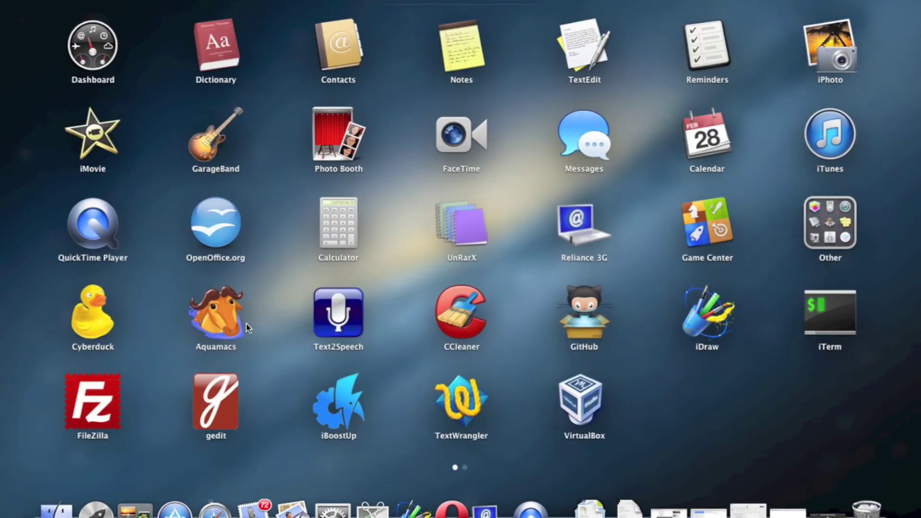
pyautogui.hscroll(5, 246, 325)
pyautogui.hscroll(-5, 240, 326)
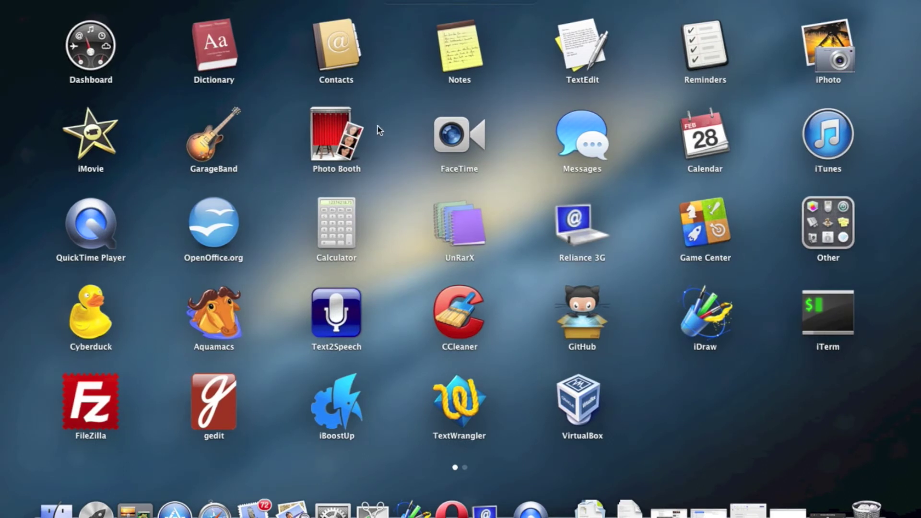
pyautogui.click(744, 419)
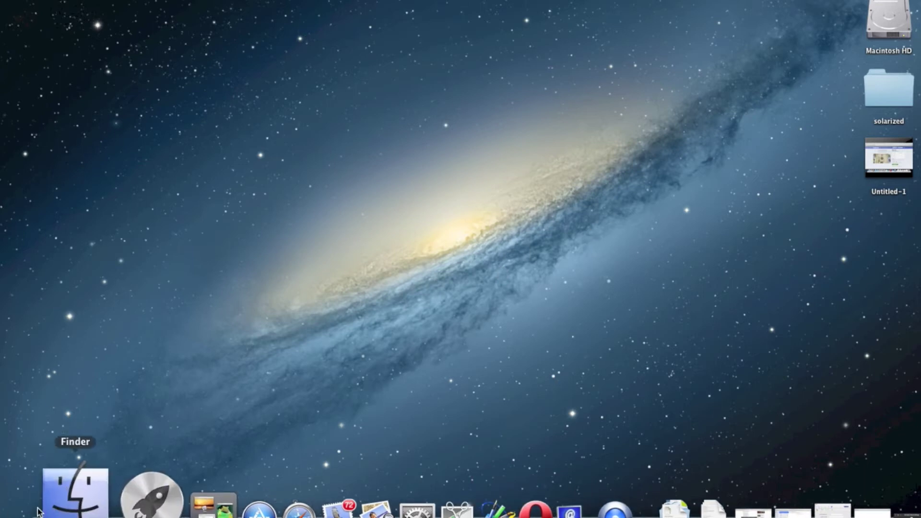
# Locate WinSCP in the personal folder in Finder and switch to its open SFTP session window.
pyautogui.click(53, 508)
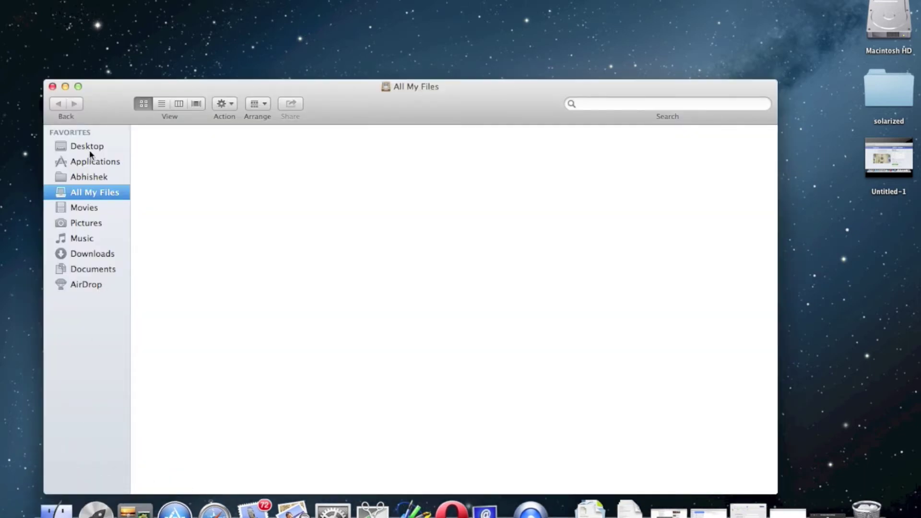
pyautogui.click(77, 177)
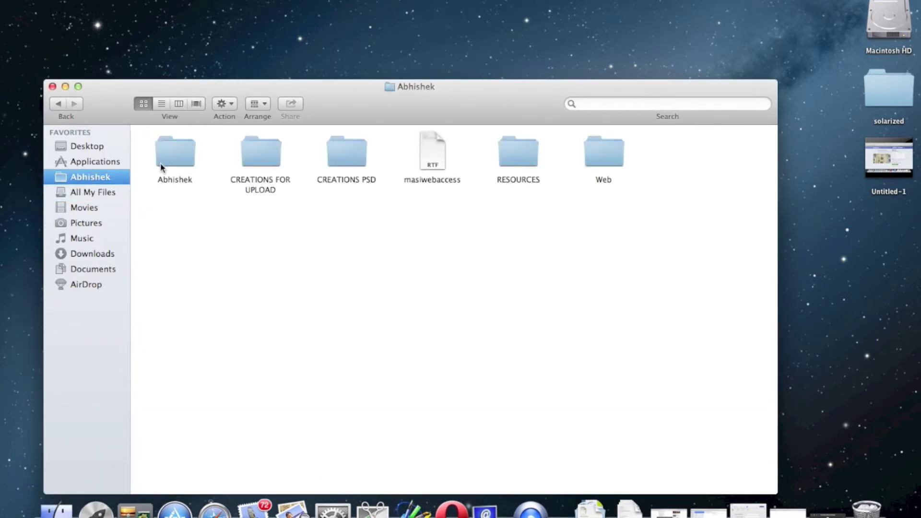
pyautogui.doubleClick(175, 153)
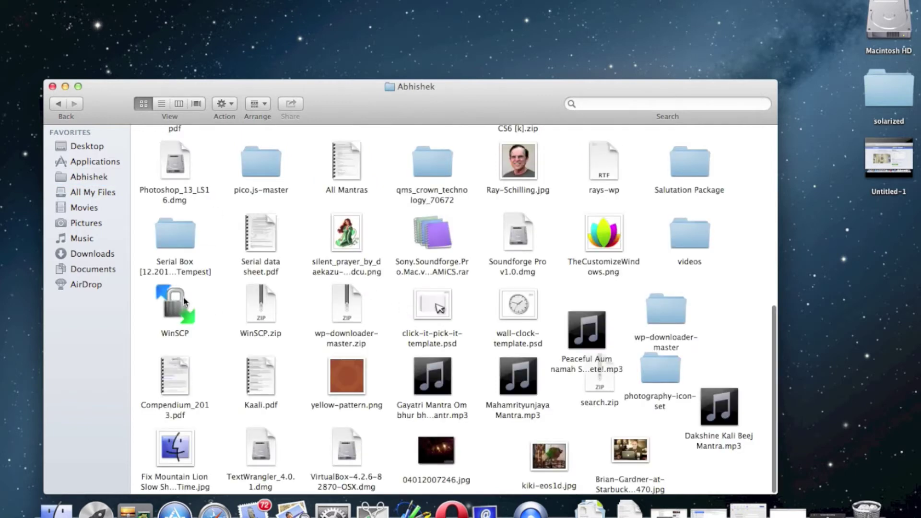
pyautogui.click(165, 317)
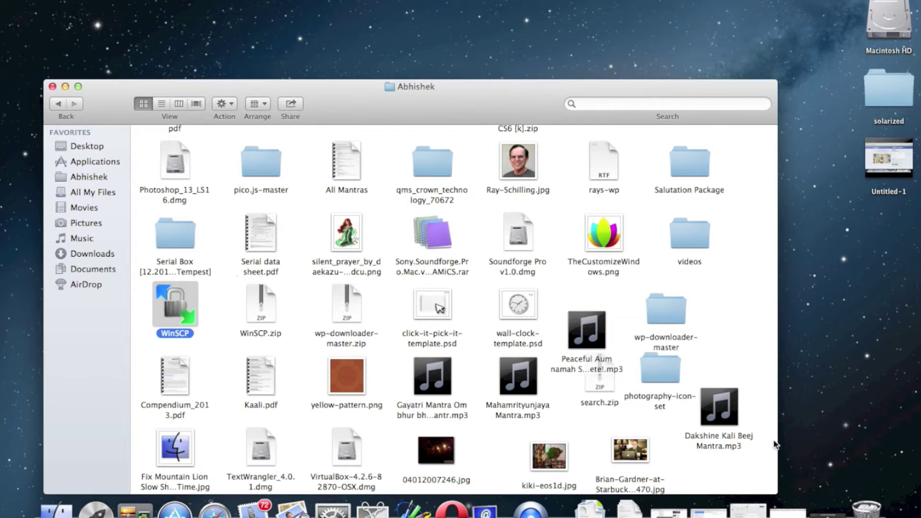
pyautogui.click(811, 502)
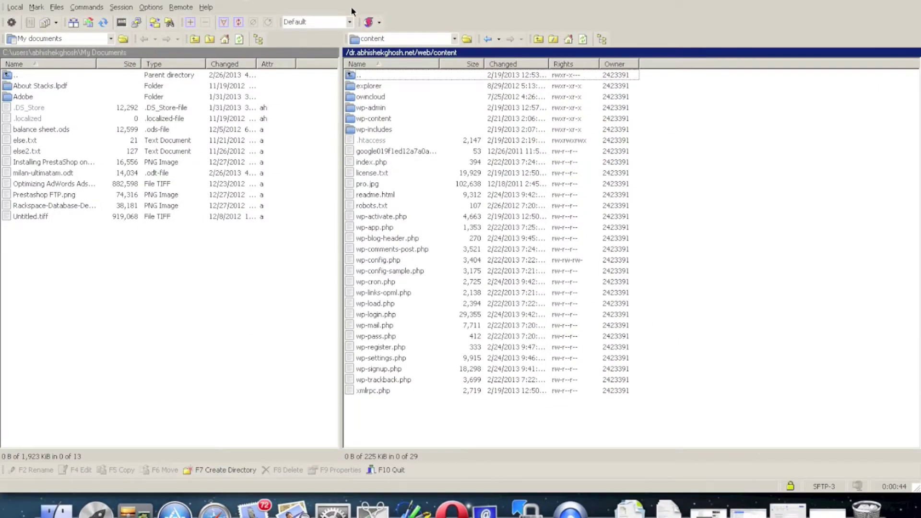
# Examine the wp-admin, wp-content and wp-includes folders in the site's remote web/content directory.
pyautogui.click(378, 109)
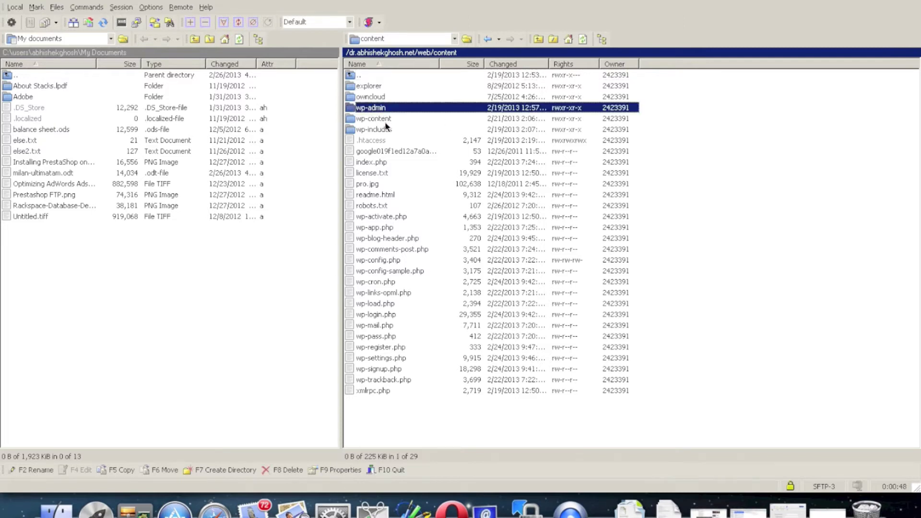
pyautogui.keyDown('shift'); pyautogui.click(382, 120); pyautogui.keyUp('shift')
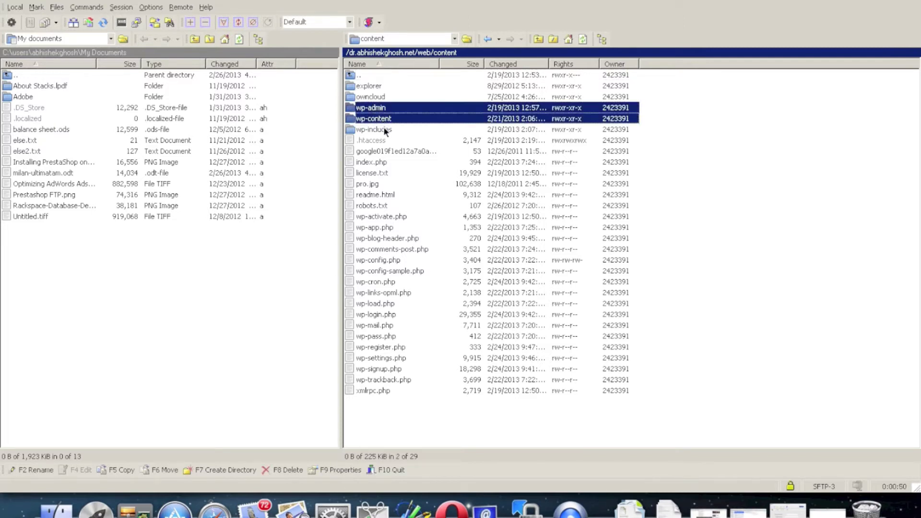
pyautogui.keyDown('shift'); pyautogui.click(386, 133); pyautogui.keyUp('shift')
pyautogui.click(780, 192)
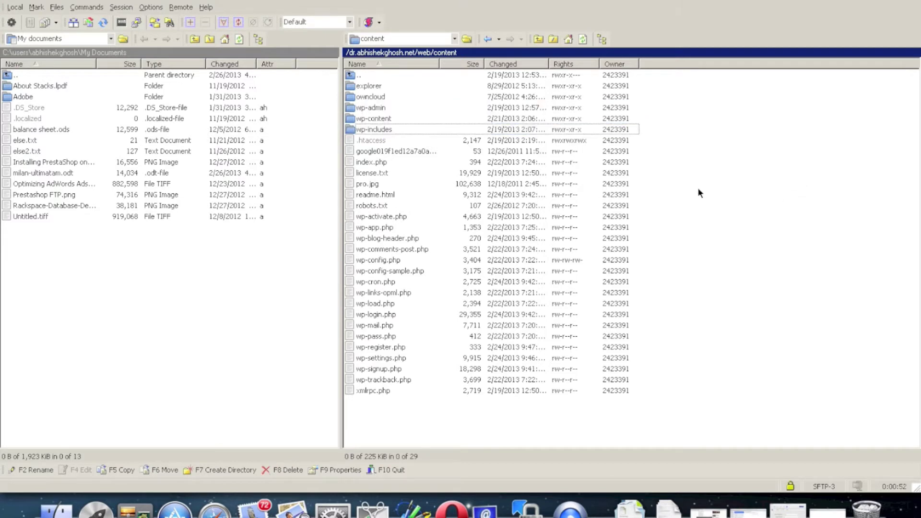
pyautogui.click(390, 106)
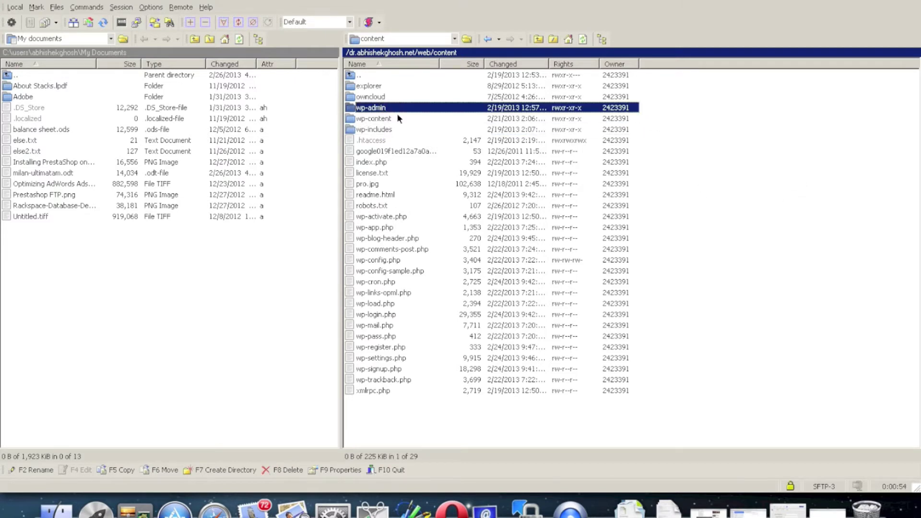
pyautogui.click(399, 118)
pyautogui.click(387, 129)
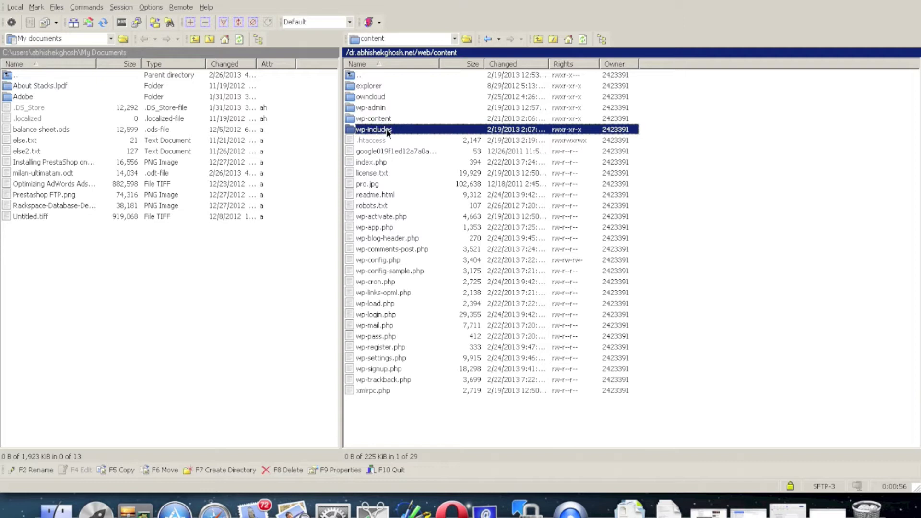
pyautogui.click(744, 223)
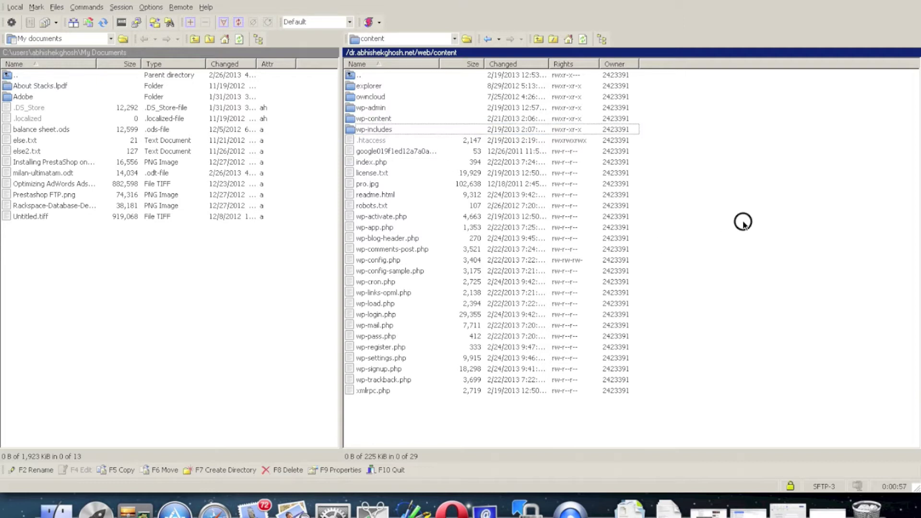
pyautogui.click(390, 132)
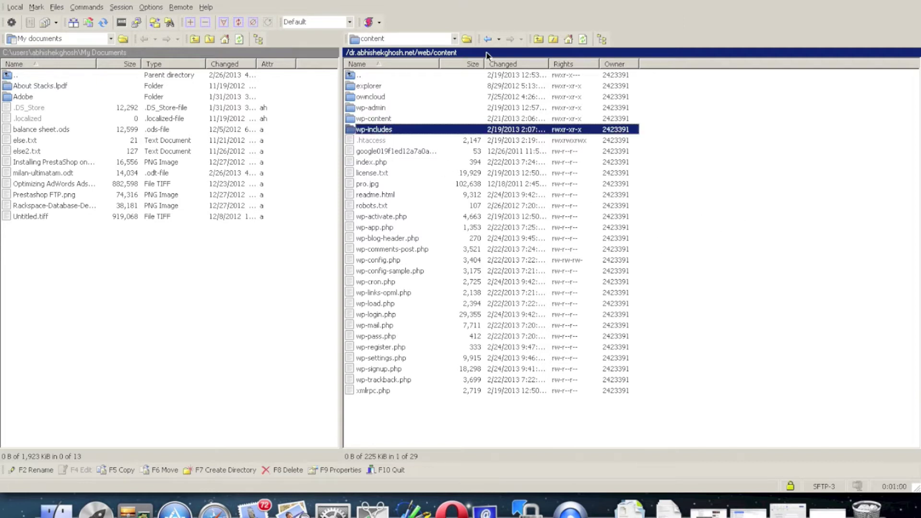
# Open php_errors.log from the site's remote logs folder and go to its latest entries.
pyautogui.click(538, 40)
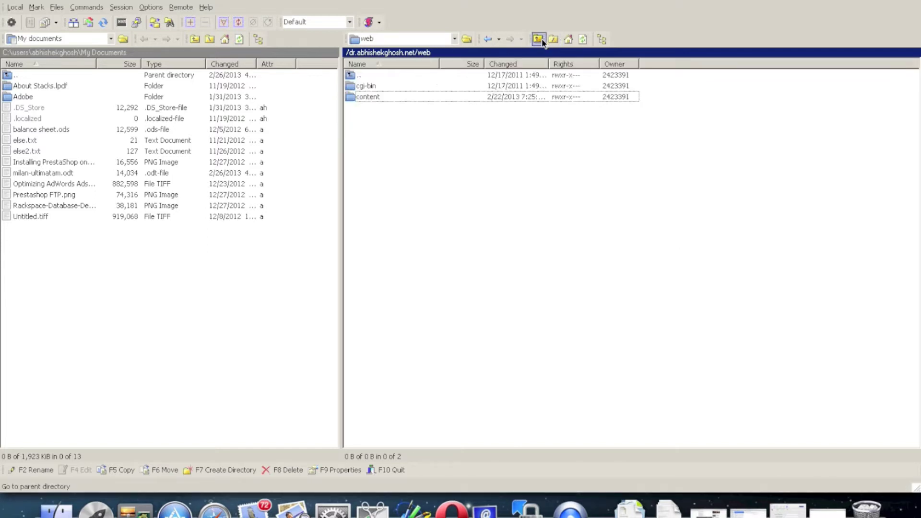
pyautogui.click(542, 41)
pyautogui.doubleClick(379, 97)
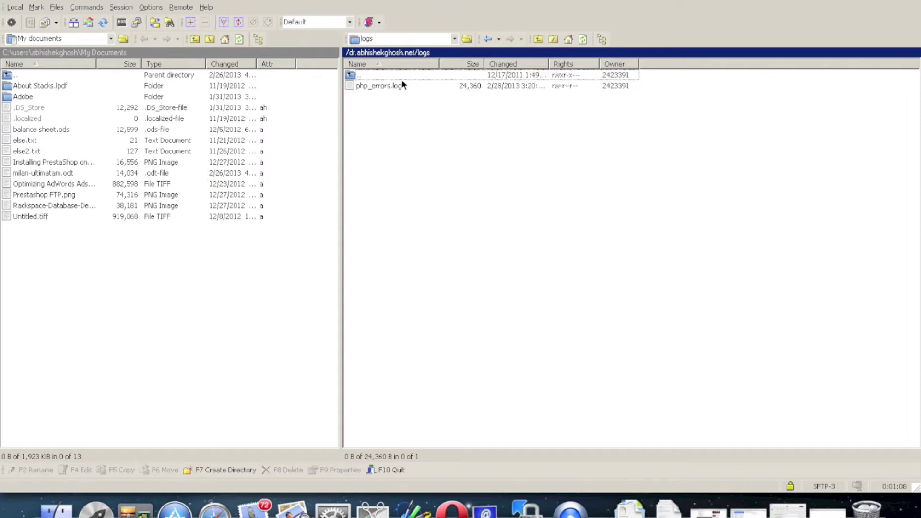
pyautogui.doubleClick(392, 85)
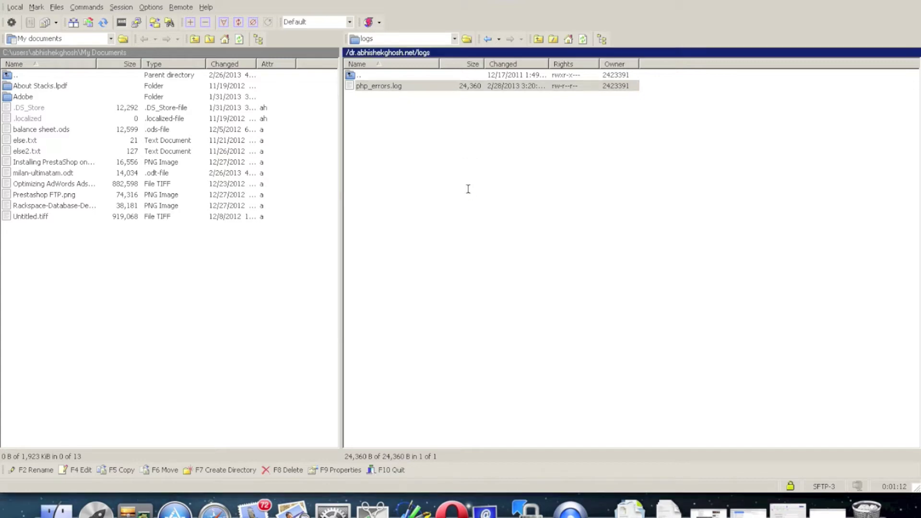
pyautogui.scroll(-20, 481, 192)
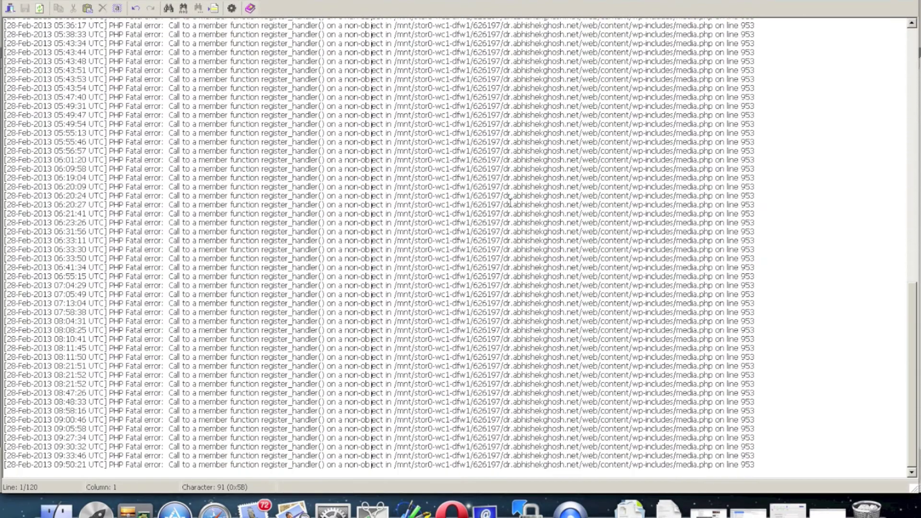
# Highlight the file path and line number, wp-includes/media.php on line 953, in a log entry and close the log.
pyautogui.moveTo(755, 268); pyautogui.dragTo(503, 270)
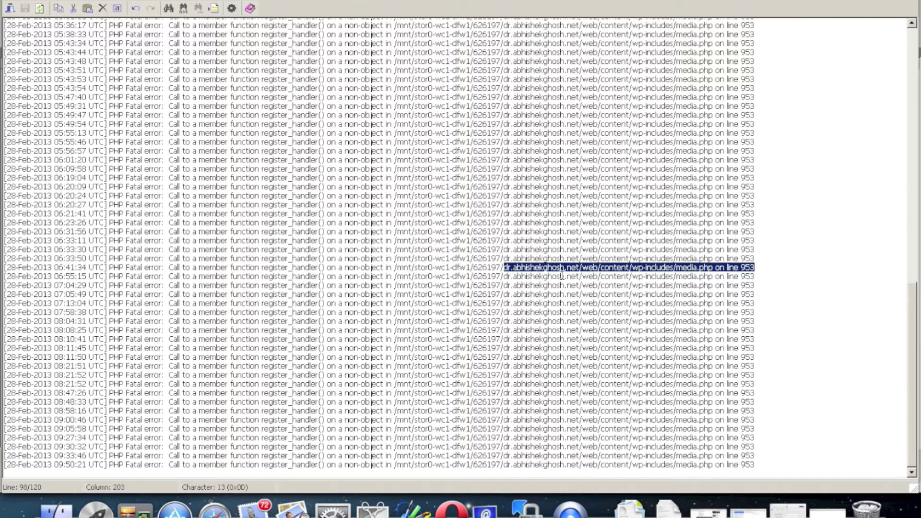
pyautogui.click(622, 270)
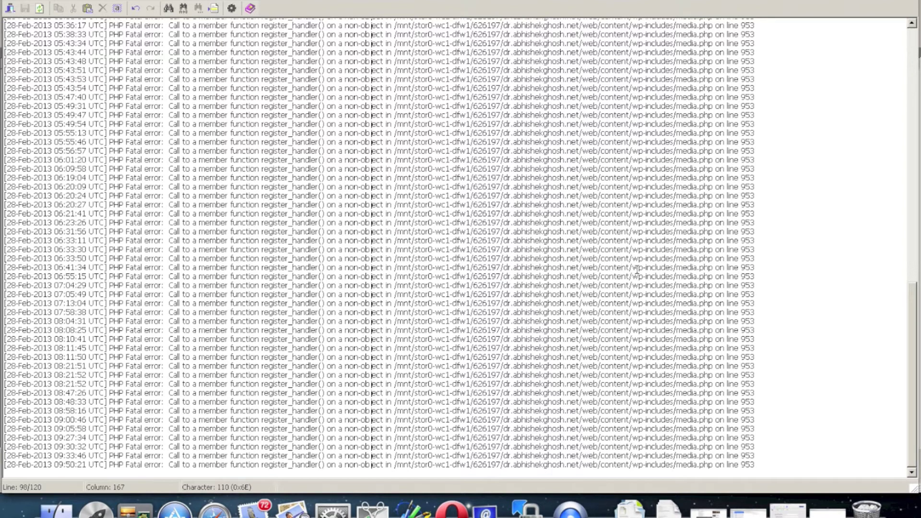
pyautogui.moveTo(632, 269); pyautogui.dragTo(755, 271)
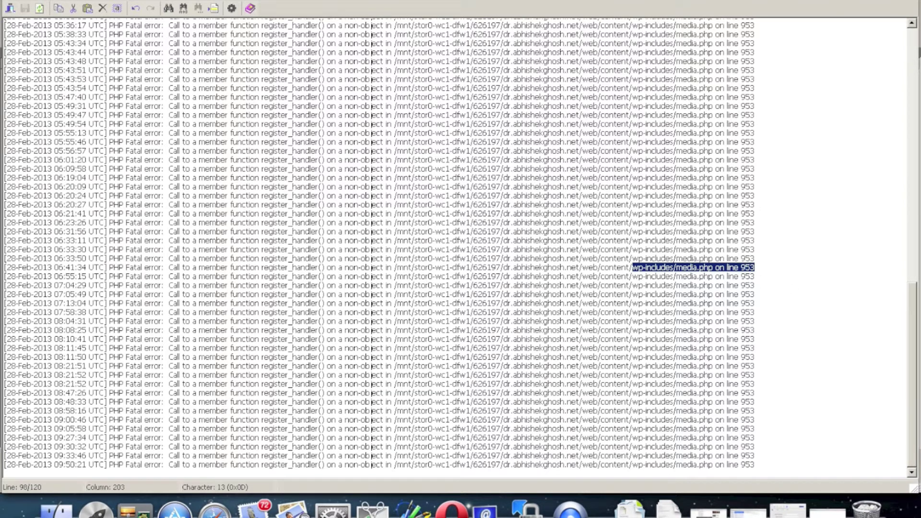
pyautogui.click(11, 1)
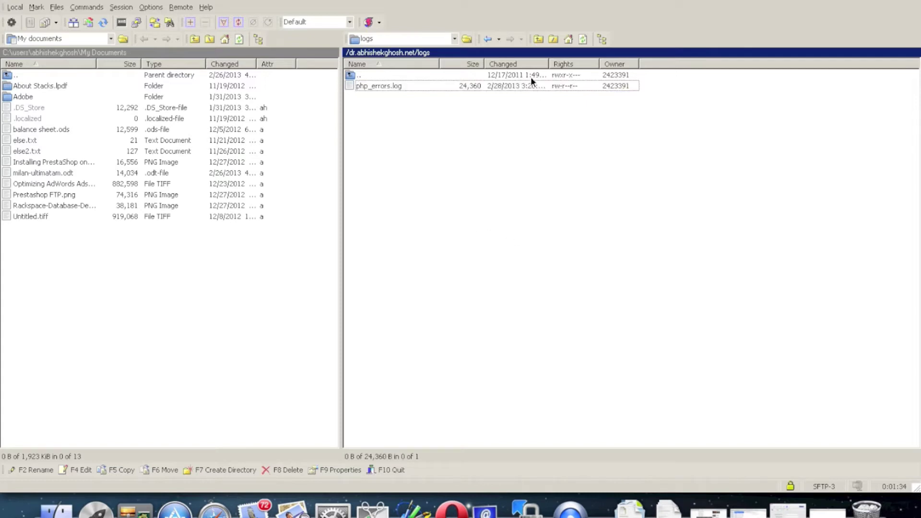
# Return to the site's web/content folder, look inside wp-includes, and open the wp-content folder.
pyautogui.click(487, 42)
pyautogui.click(488, 42)
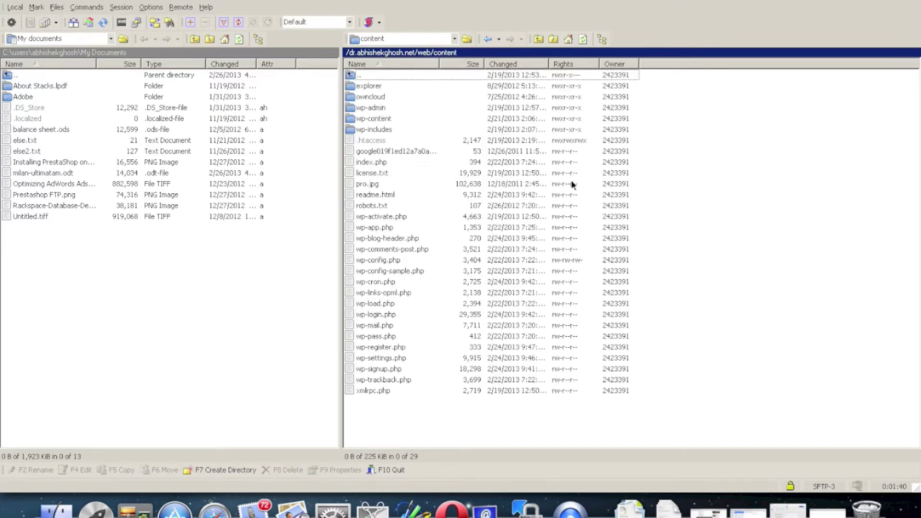
pyautogui.doubleClick(385, 128)
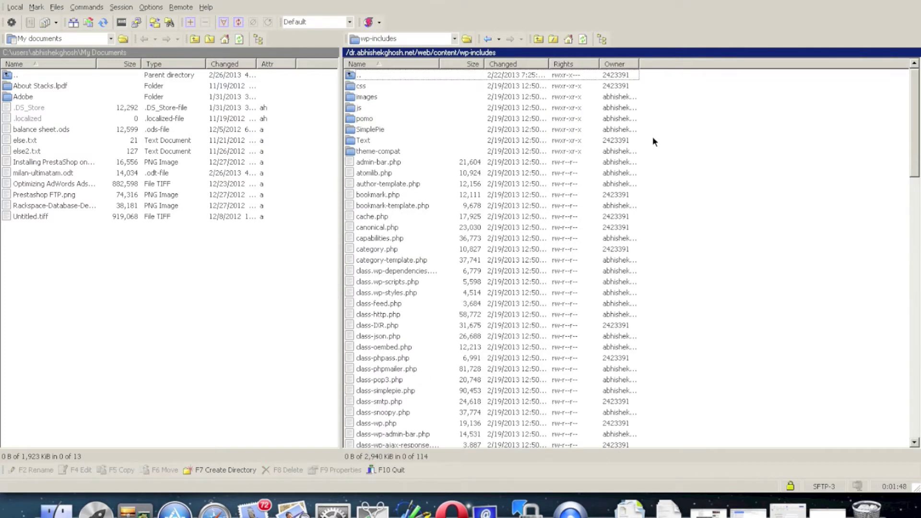
pyautogui.click(538, 39)
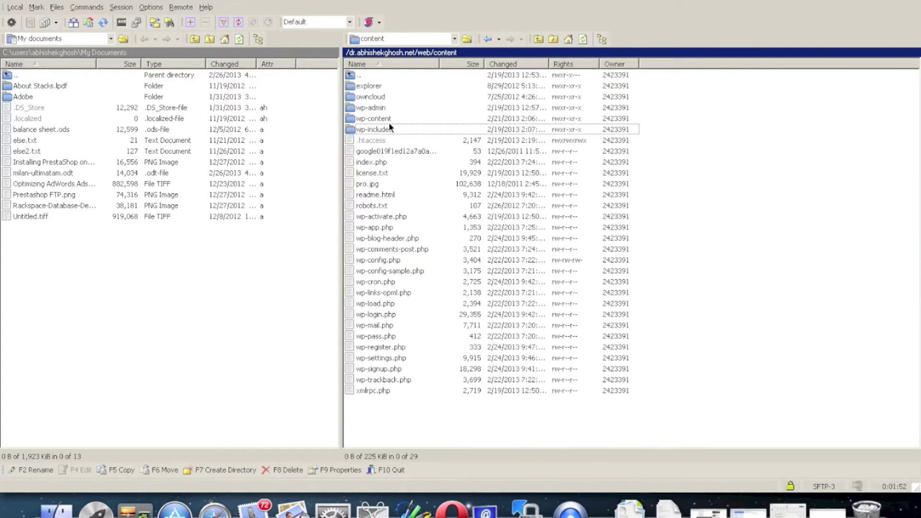
pyautogui.doubleClick(395, 118)
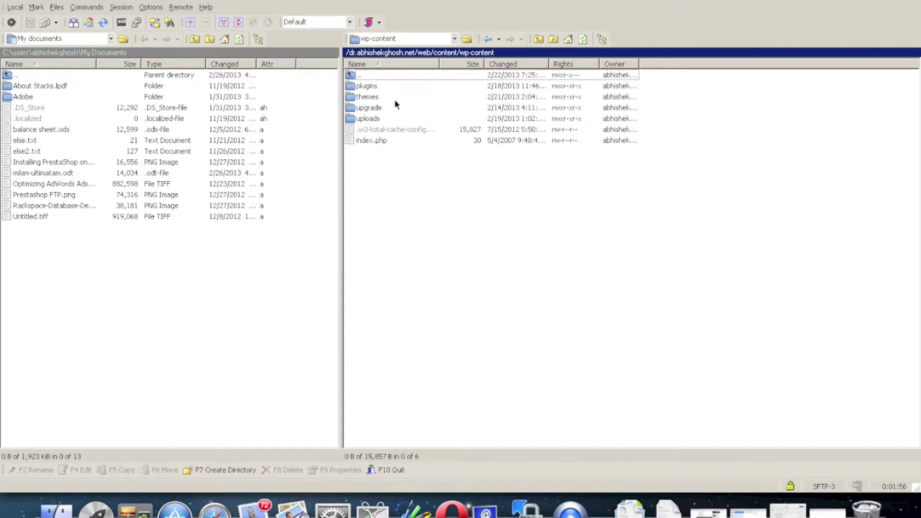
# Rename the plugins folder inside wp-content to .plugins.
pyautogui.click(375, 87)
pyautogui.rightClick(376, 87)
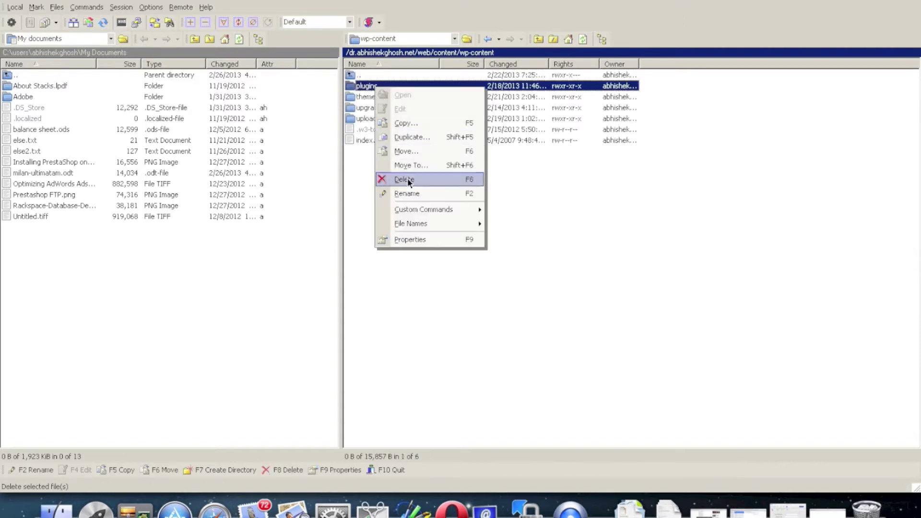
pyautogui.click(411, 194)
pyautogui.press('Home')
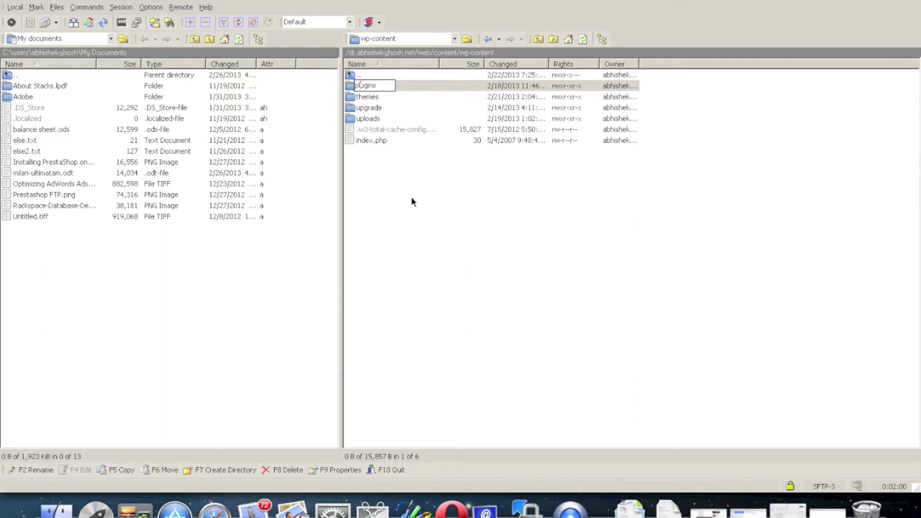
pyautogui.write('.')
pyautogui.click(381, 86)
pyautogui.click(437, 224)
pyautogui.click(386, 86)
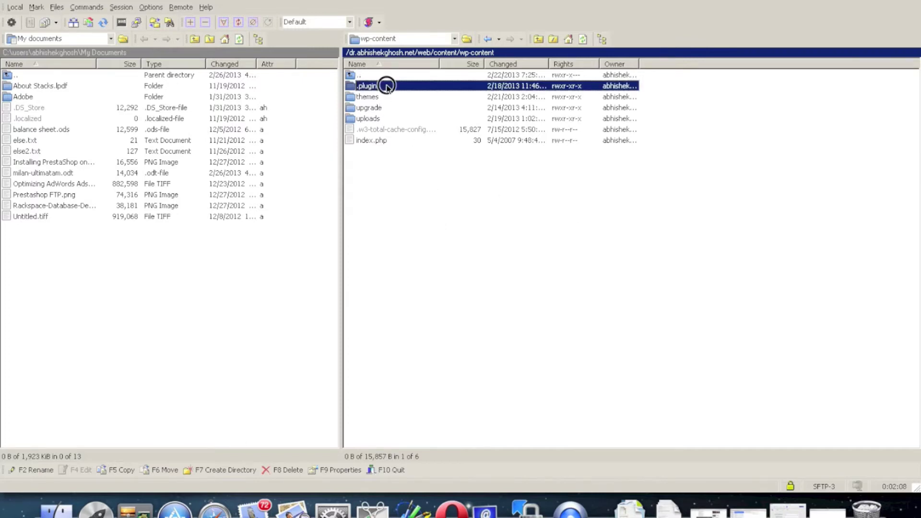
pyautogui.click(482, 191)
pyautogui.click(439, 87)
pyautogui.click(472, 222)
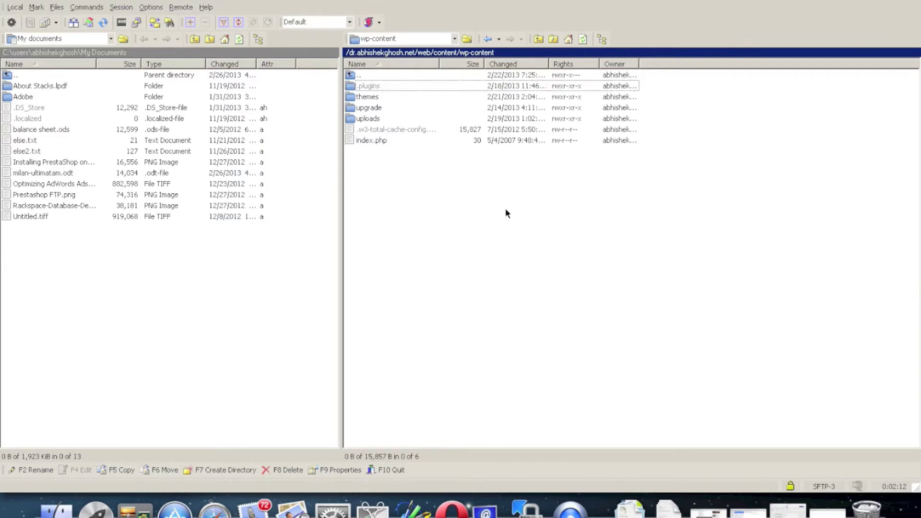
# Open the themes folder inside wp-content, view its index.php in the editor, and close the file.
pyautogui.click(374, 97)
pyautogui.rightClick(403, 100)
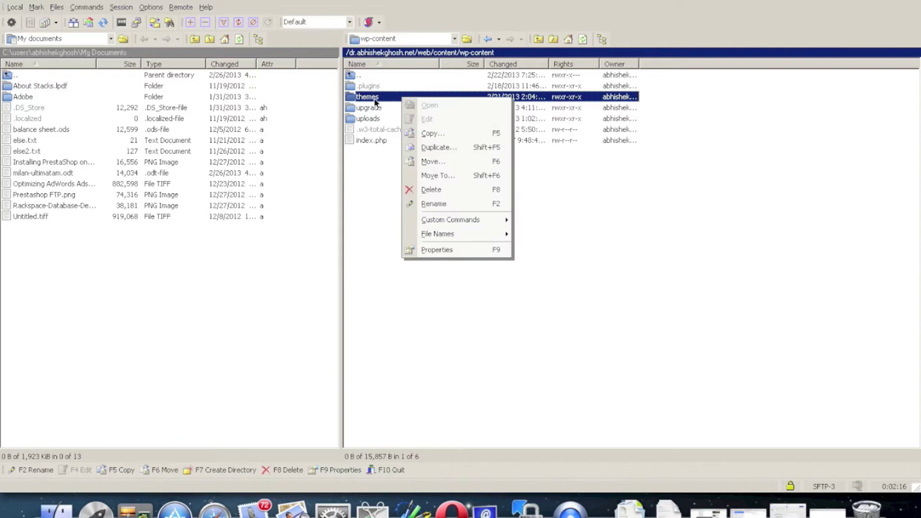
pyautogui.click(367, 175)
pyautogui.doubleClick(377, 99)
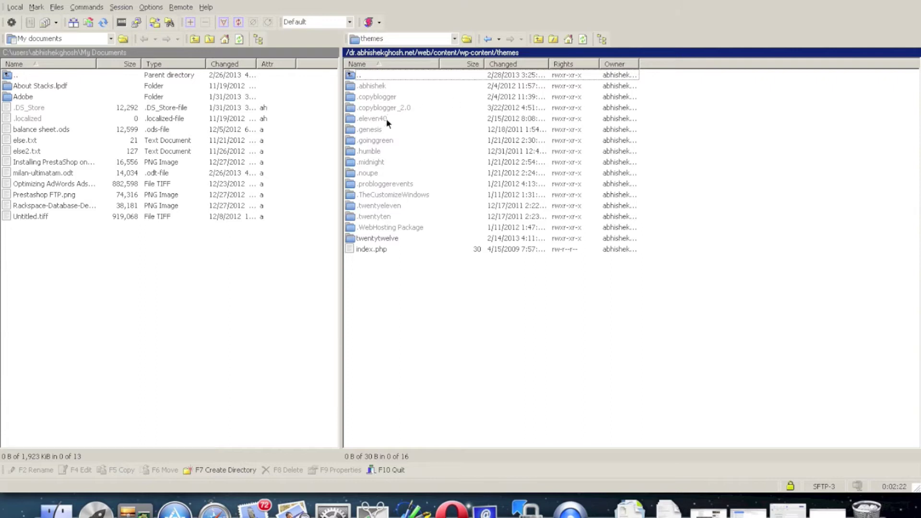
pyautogui.doubleClick(388, 238)
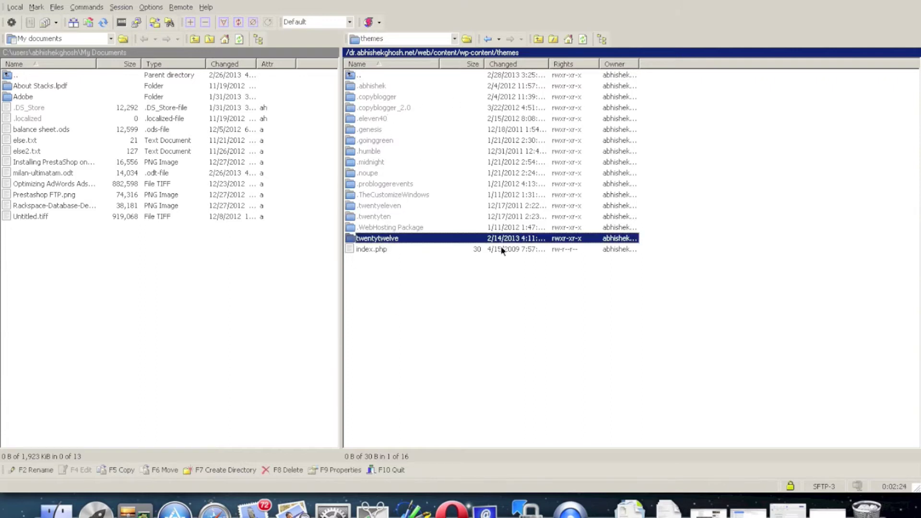
pyautogui.doubleClick(385, 250)
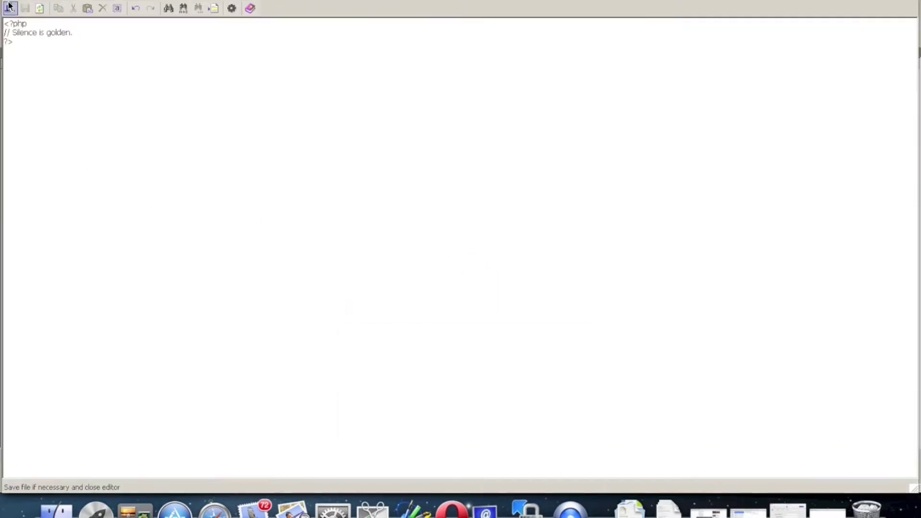
pyautogui.click(10, 7)
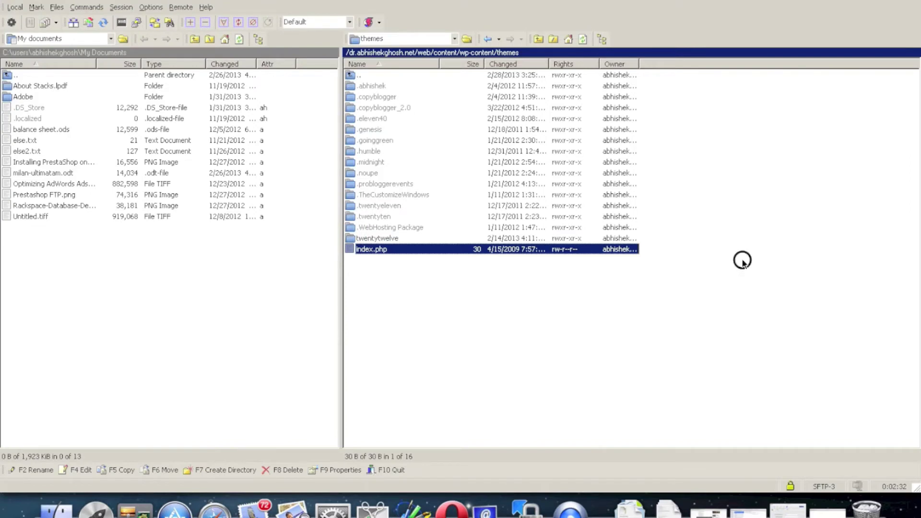
pyautogui.click(743, 260)
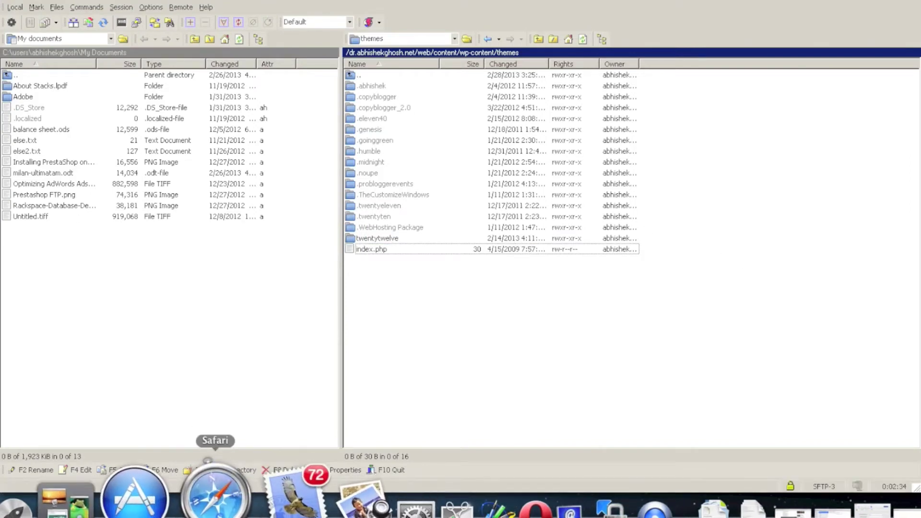
# Switch to Safari, reload the blank site page, and empty the browser caches.
pyautogui.click(212, 499)
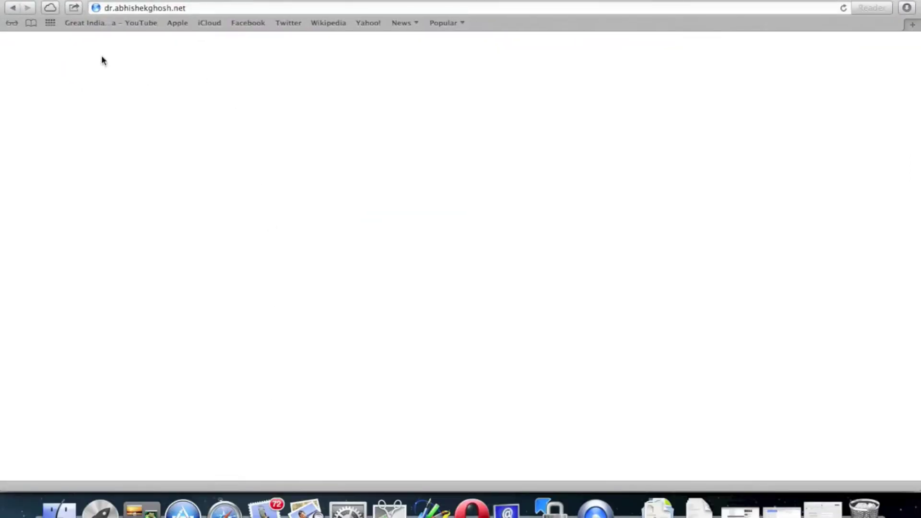
pyautogui.click(845, 9)
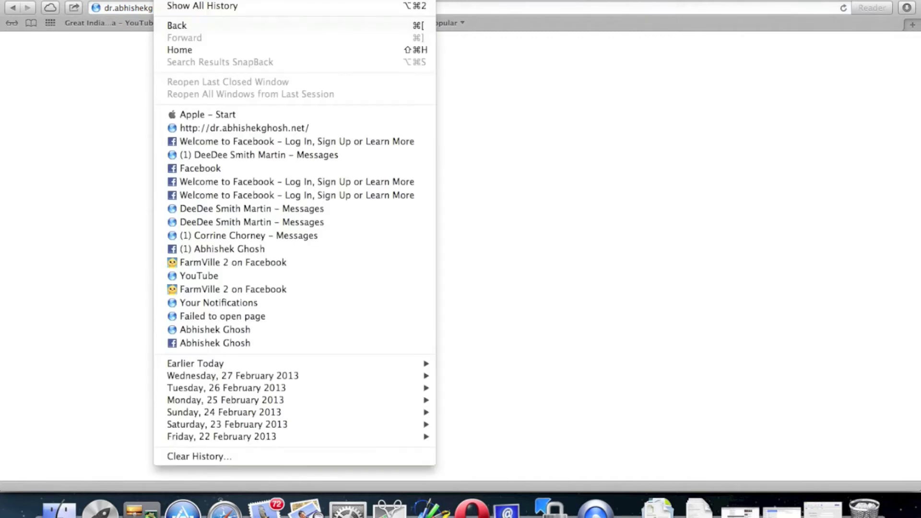
pyautogui.press('Right')
pyautogui.press('Right')
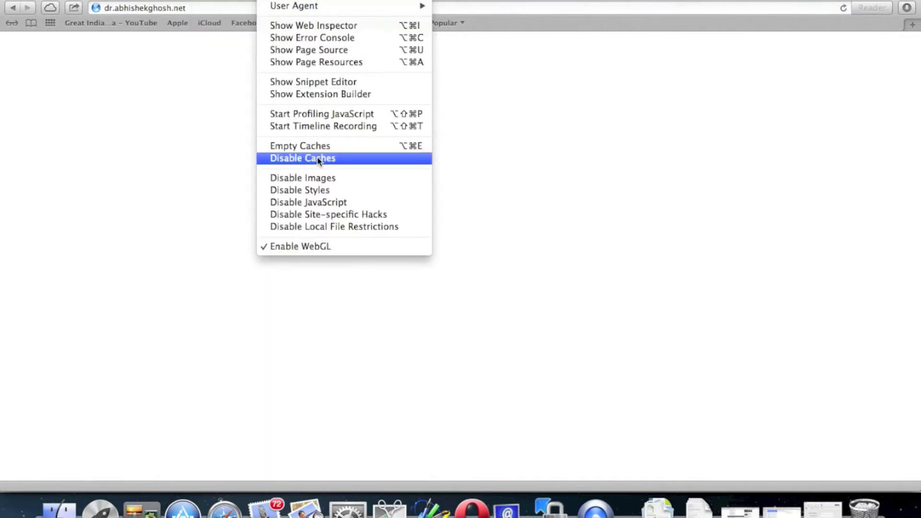
pyautogui.press('Up')
pyautogui.press('Return')
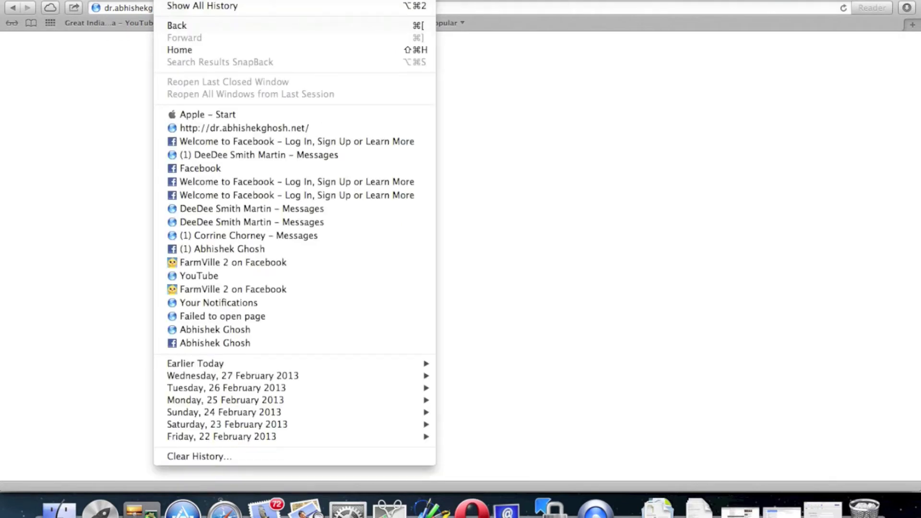
# Clear the Safari browsing history and quit the browser.
pyautogui.click(209, 455)
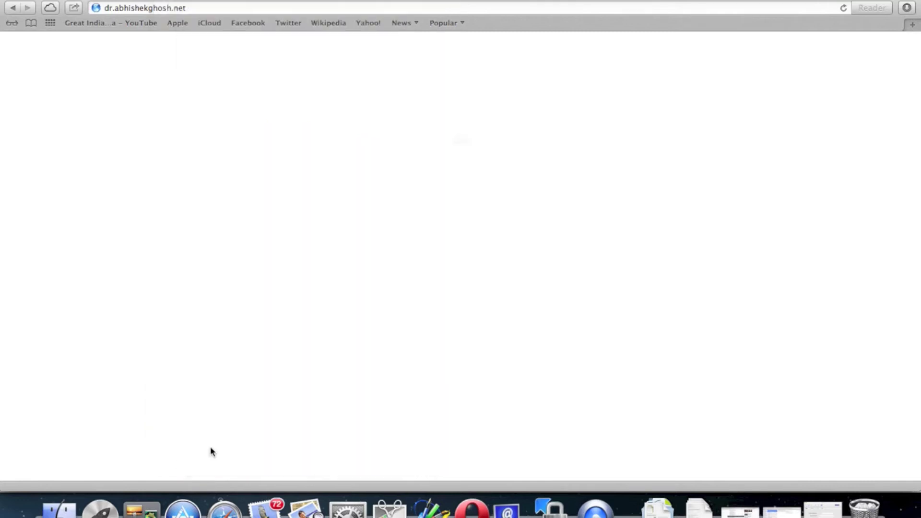
pyautogui.click(561, 177)
pyautogui.click(216, 8)
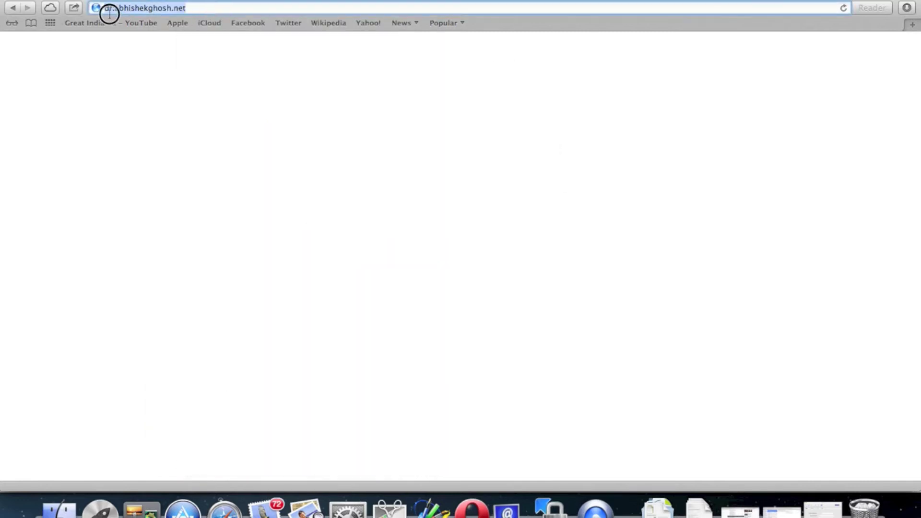
pyautogui.rightClick(133, 10)
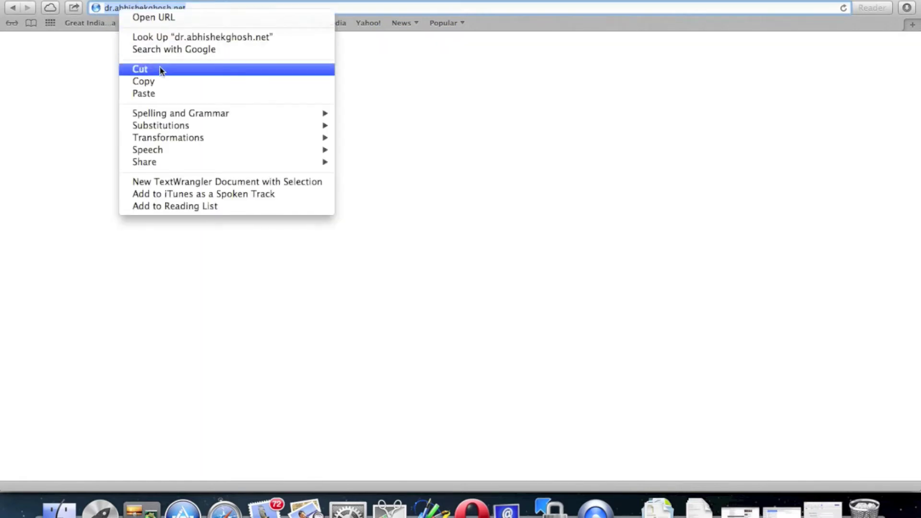
pyautogui.click(311, 85)
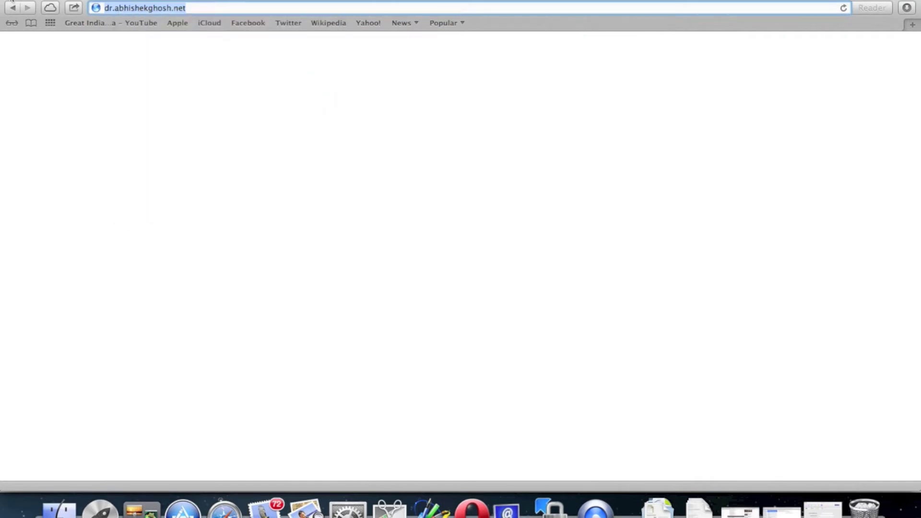
pyautogui.click(39, 5)
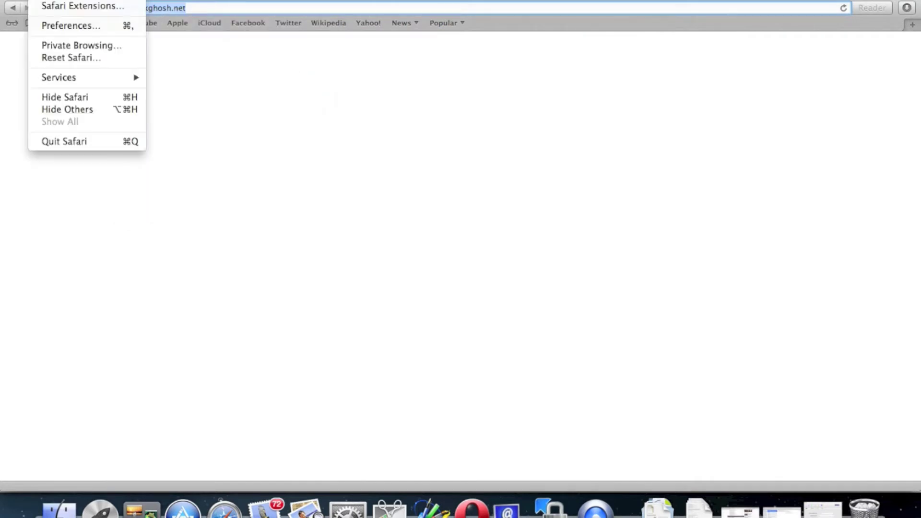
pyautogui.click(74, 142)
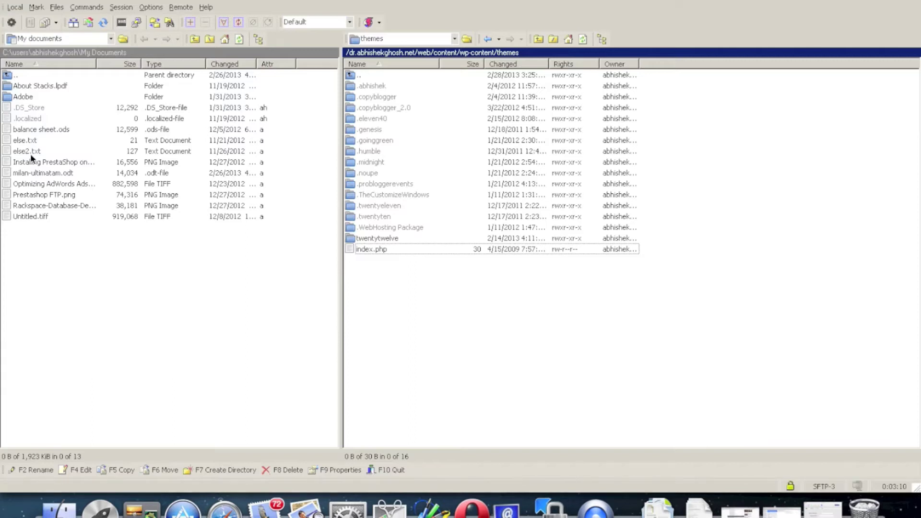
# Launch CCleaner and review the Safari, System and System Applications items selected for cleaning.
pyautogui.click(101, 508)
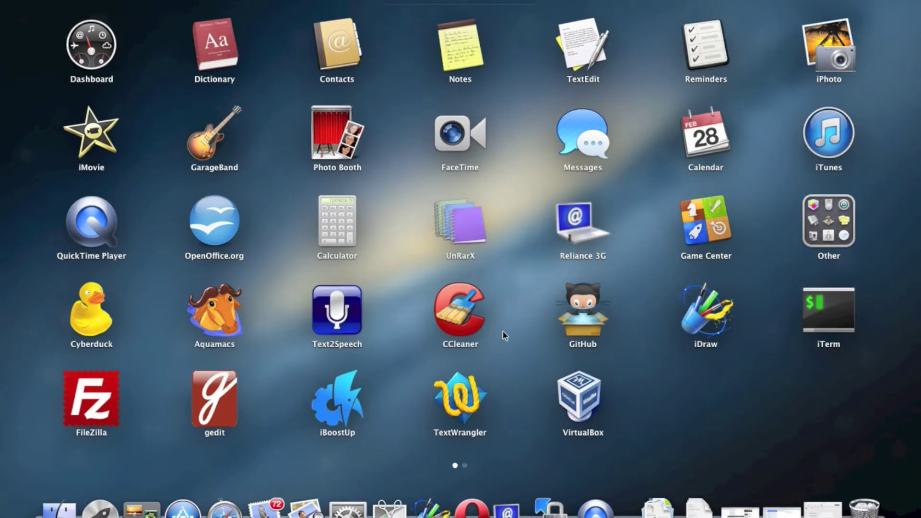
pyautogui.click(470, 303)
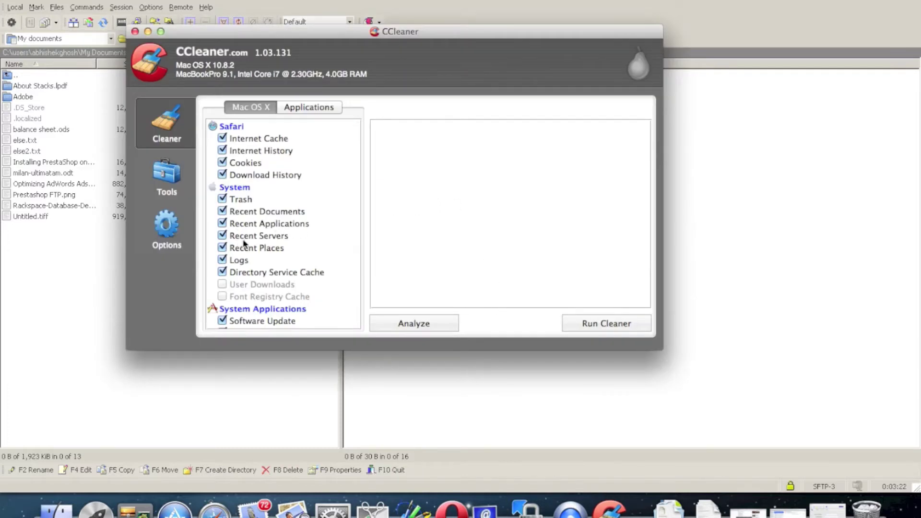
pyautogui.scroll(-1, 295, 252)
pyautogui.scroll(-2, 295, 252)
pyautogui.scroll(3, 295, 253)
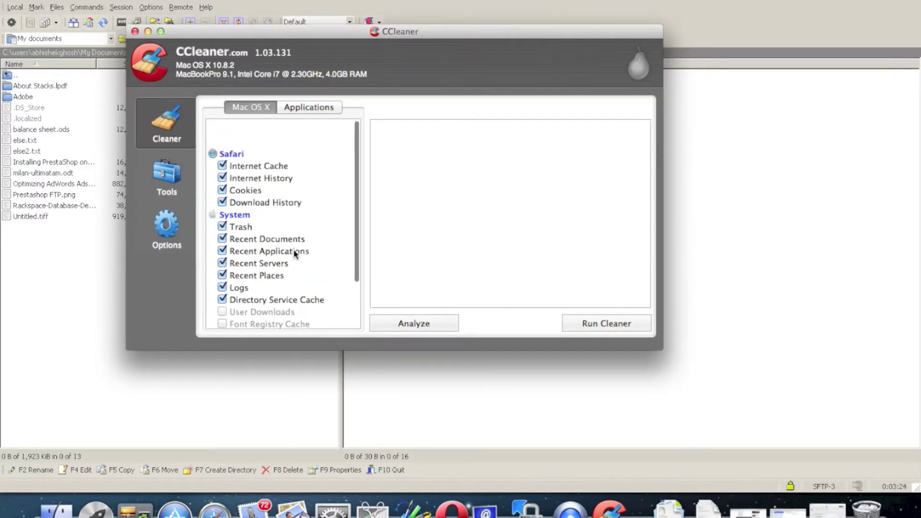
pyautogui.scroll(3, 295, 254)
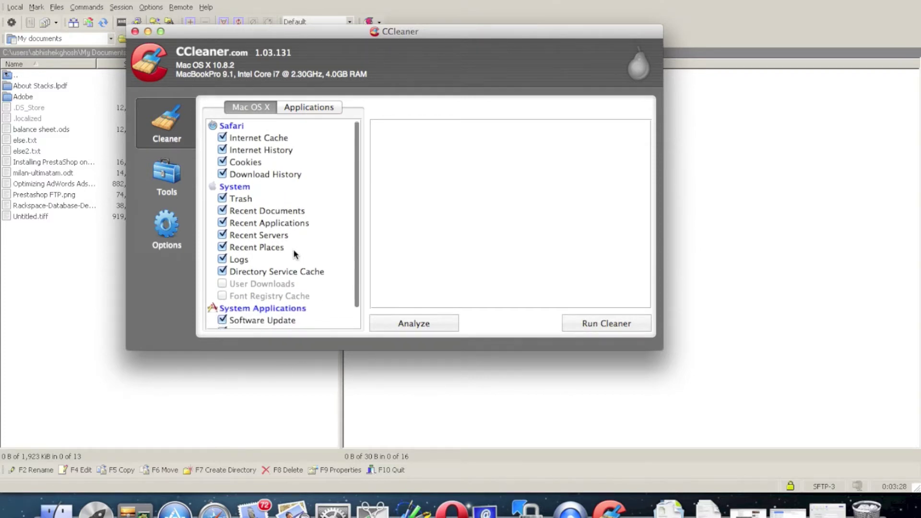
pyautogui.scroll(-2, 294, 253)
# Run the cleaner on the selected items, look through the details of removed files, and quit CCleaner.
pyautogui.click(586, 318)
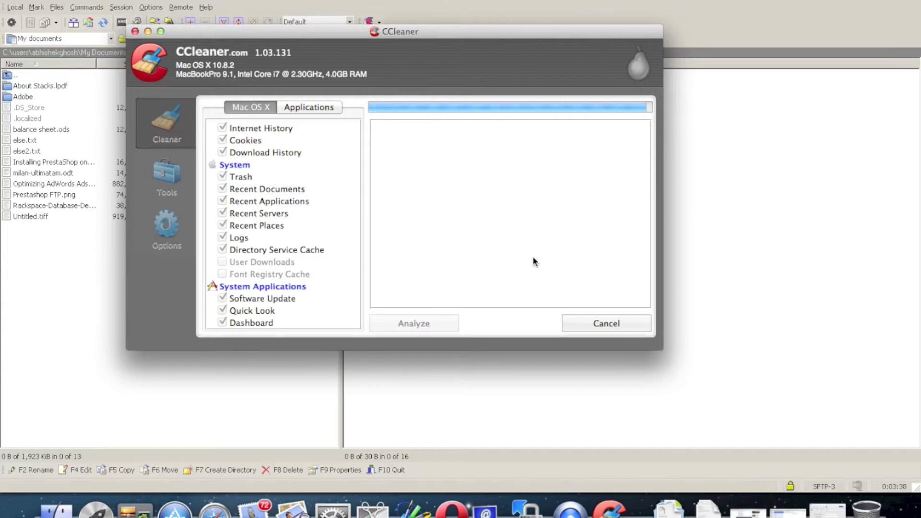
pyautogui.scroll(-2, 536, 245)
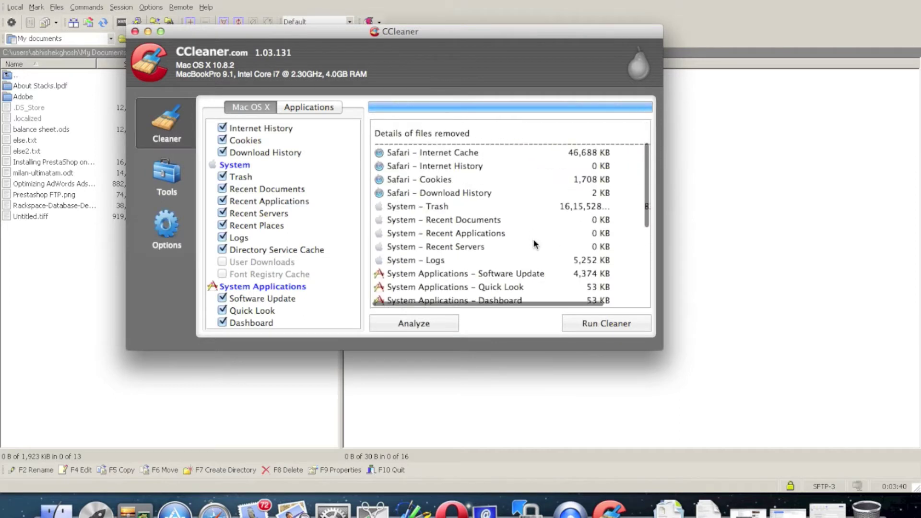
pyautogui.scroll(-3, 536, 245)
pyautogui.press('super+q')
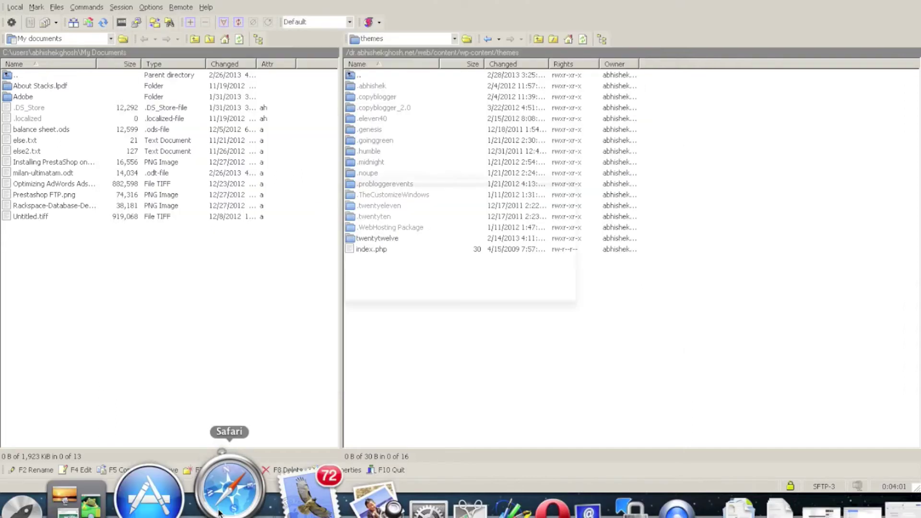
# Reopen Safari and load the WordPress site's address again to check the page.
pyautogui.click(218, 512)
pyautogui.click(165, 8)
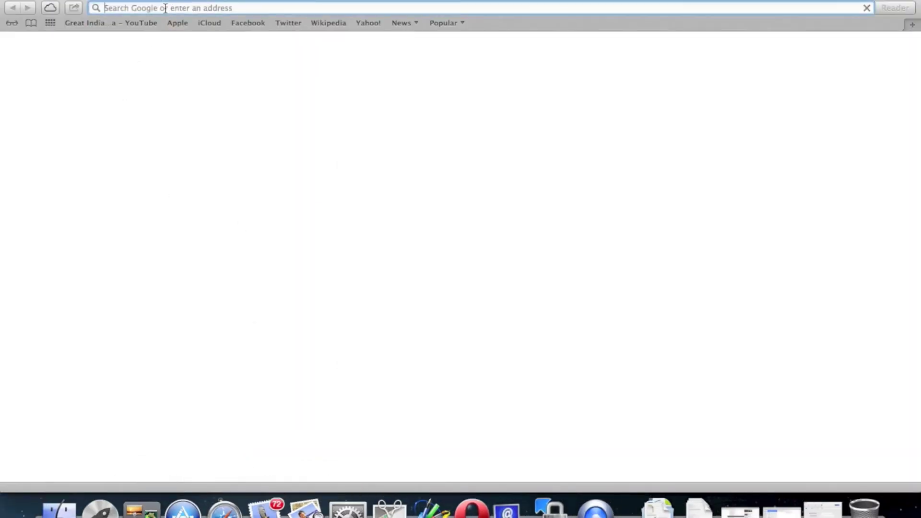
pyautogui.write('dr.abhishekghosh.net')
pyautogui.press('Return')
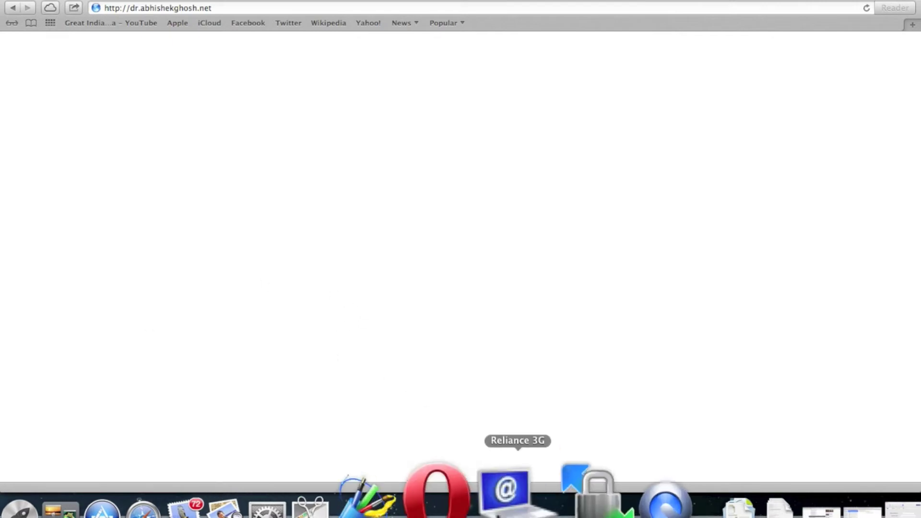
# Return to WinSCP, go up from themes to the content folder, and open the .plugins folder inside wp-content.
pyautogui.click(559, 511)
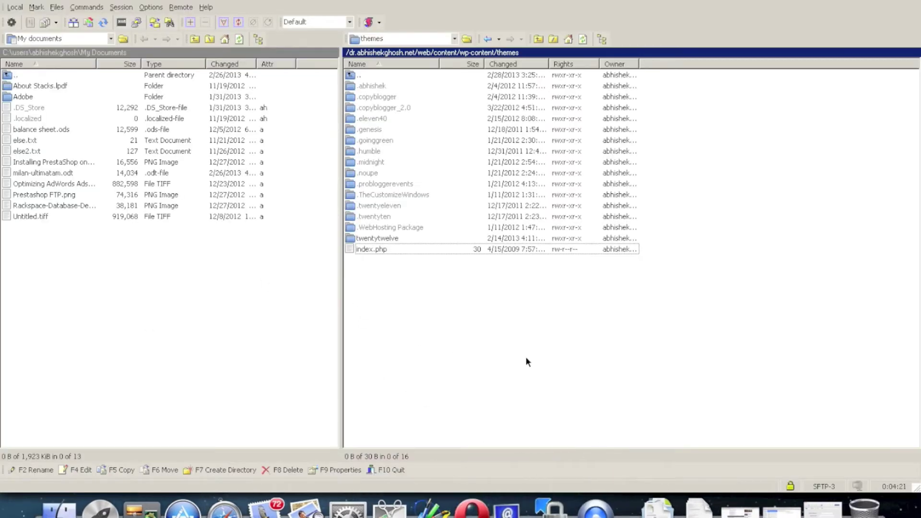
pyautogui.click(539, 39)
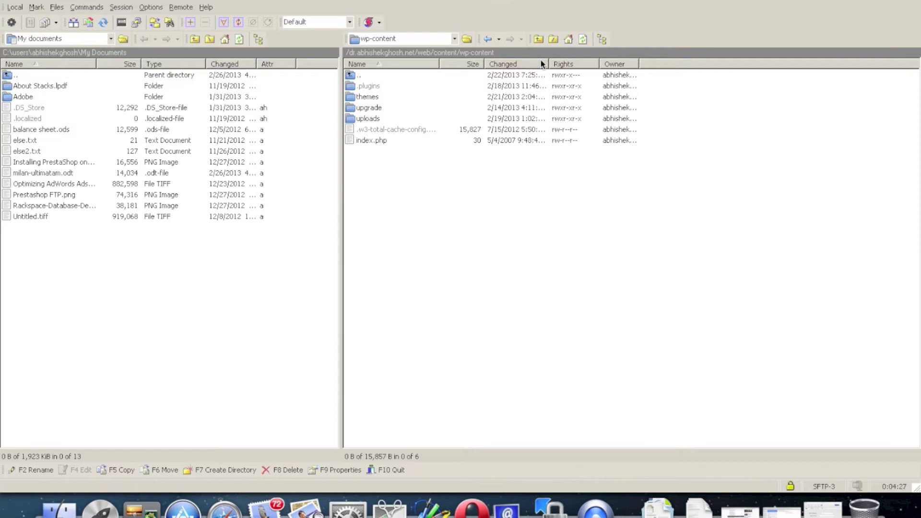
pyautogui.click(539, 38)
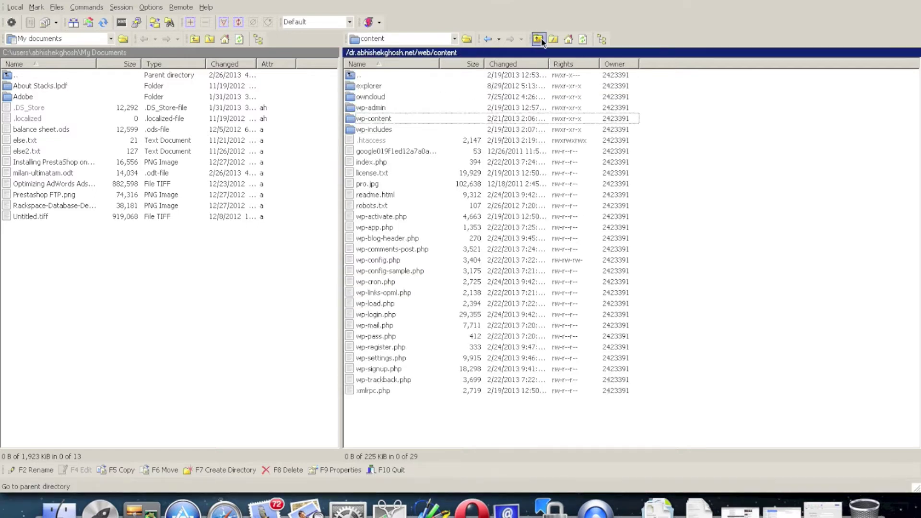
pyautogui.doubleClick(402, 118)
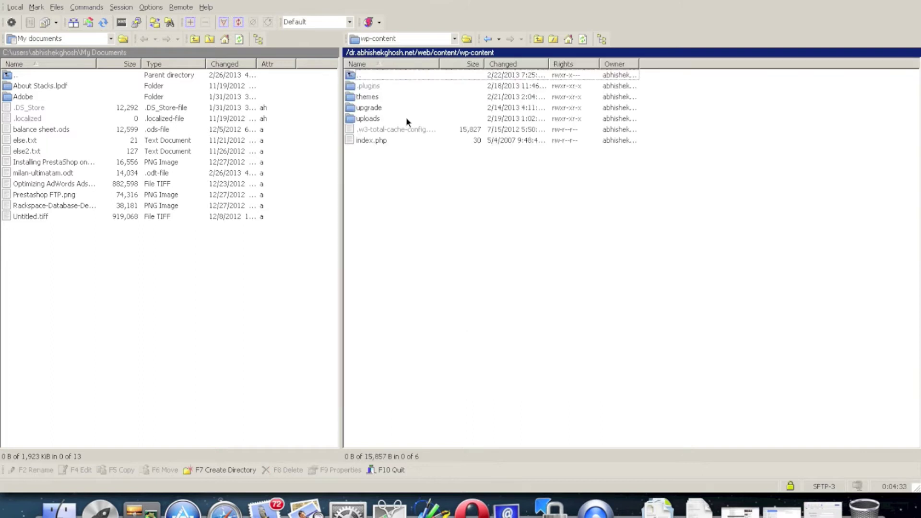
pyautogui.doubleClick(390, 87)
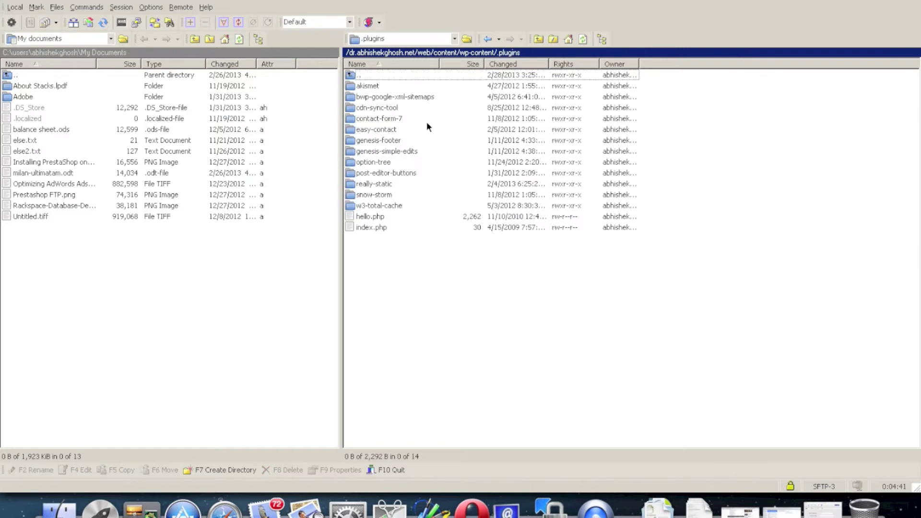
pyautogui.click(400, 207)
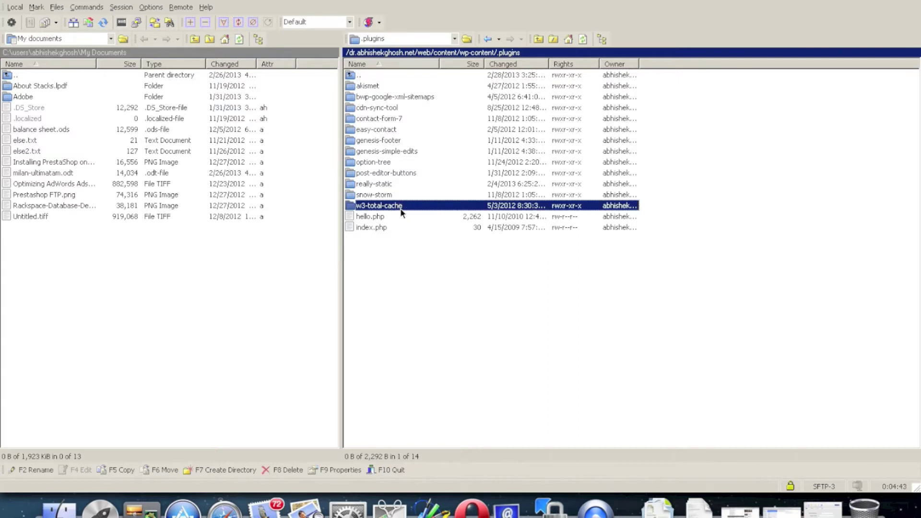
pyautogui.rightClick(425, 207)
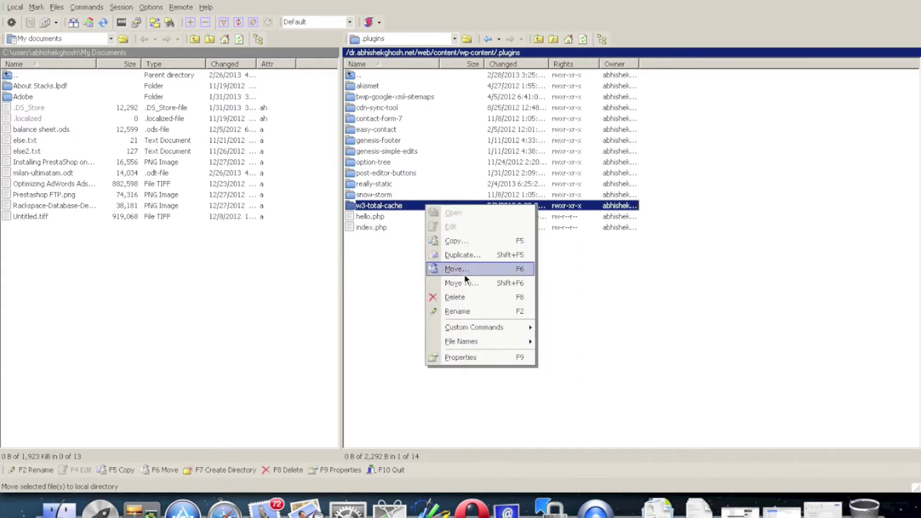
pyautogui.click(468, 298)
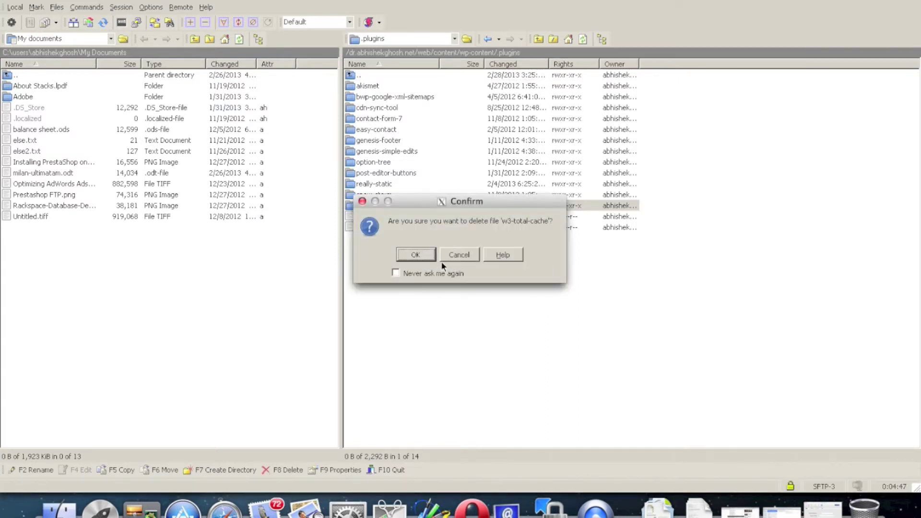
pyautogui.click(425, 256)
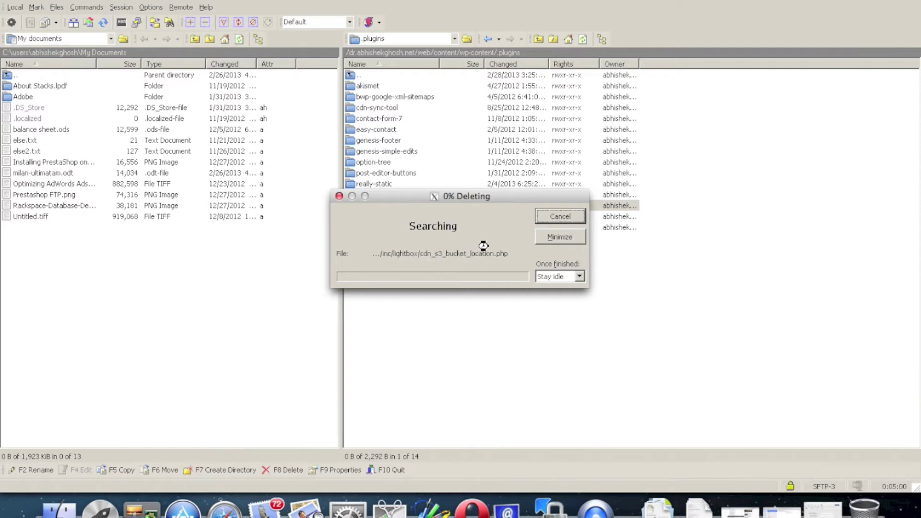
pyautogui.click(560, 216)
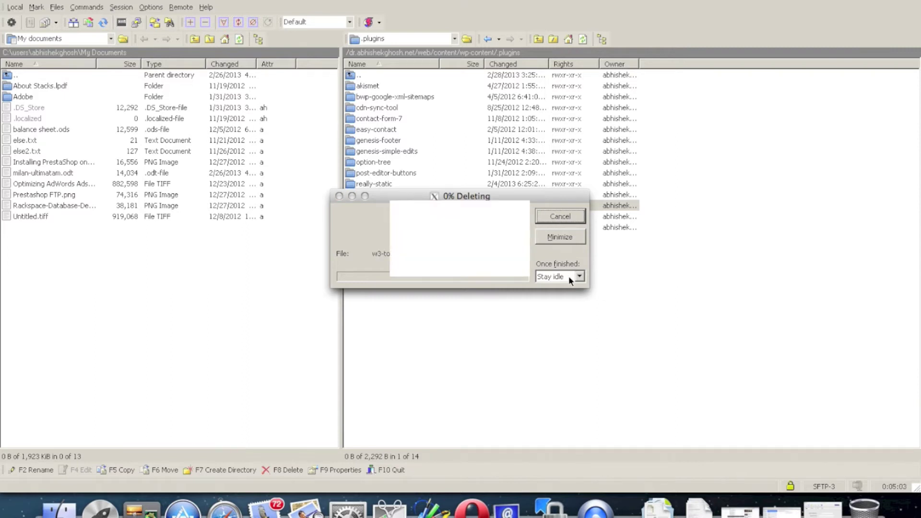
pyautogui.click(421, 261)
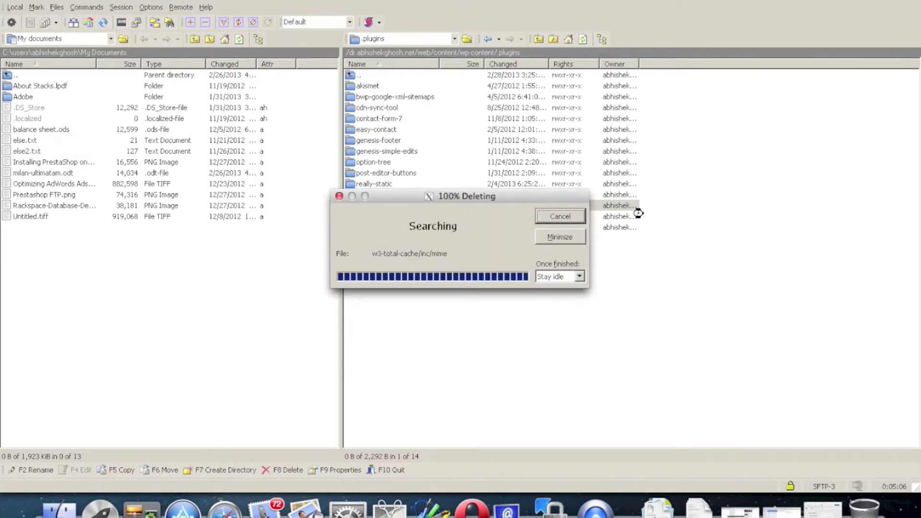
# Rename the w3-total-cache plugin folder to w3-total0-old.
pyautogui.rightClick(408, 210)
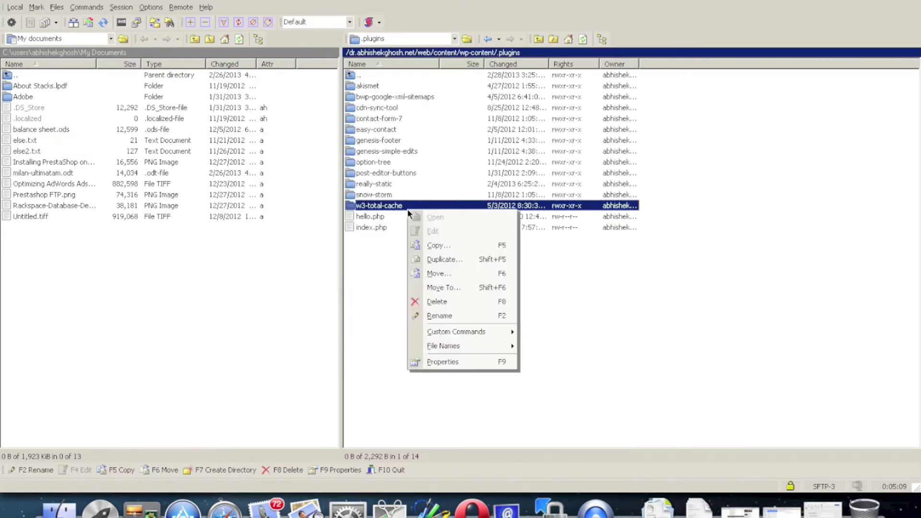
pyautogui.click(464, 310)
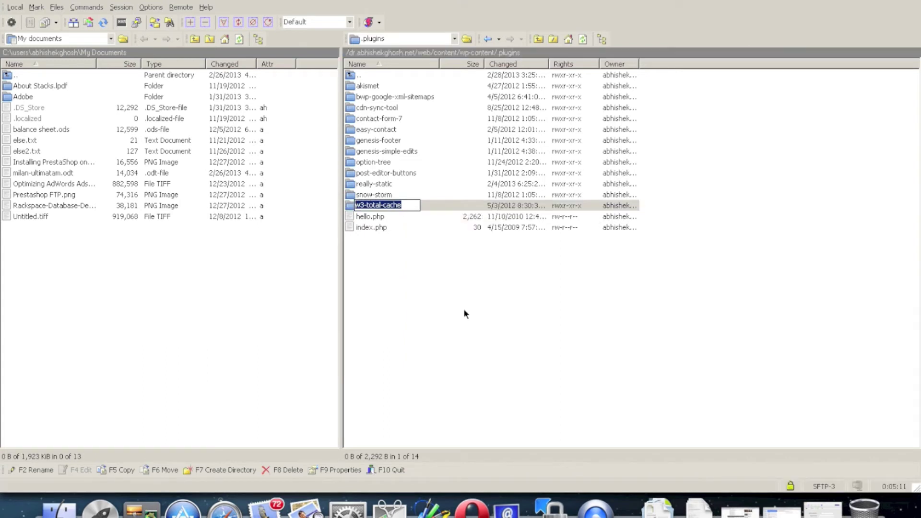
pyautogui.press('End')
pyautogui.press('BackSpace')
pyautogui.press('BackSpace')
pyautogui.press('BackSpace')
pyautogui.press('BackSpace')
pyautogui.press('BackSpace')
pyautogui.press('BackSpace')
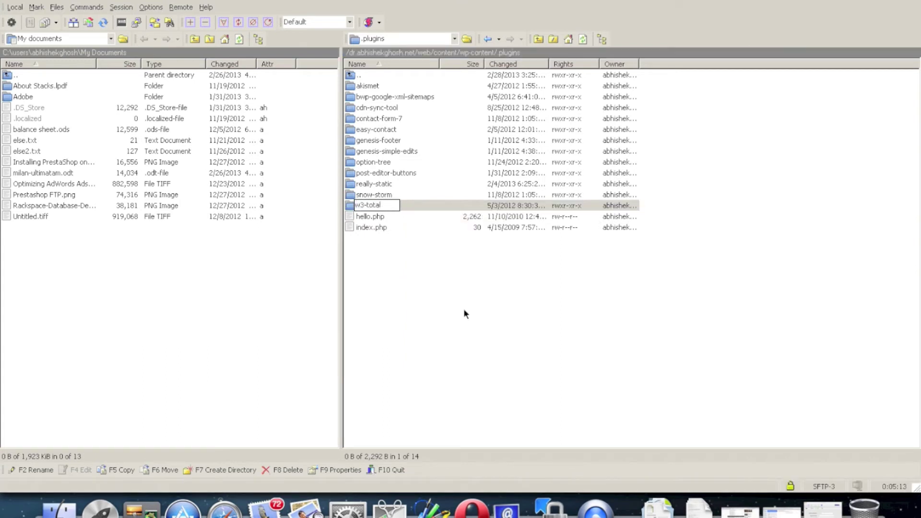
pyautogui.write('0-old')
pyautogui.press('Return')
# Rename the genesis-simple-edits plugin folder to .old.genesis-simple-edits.
pyautogui.click(414, 152)
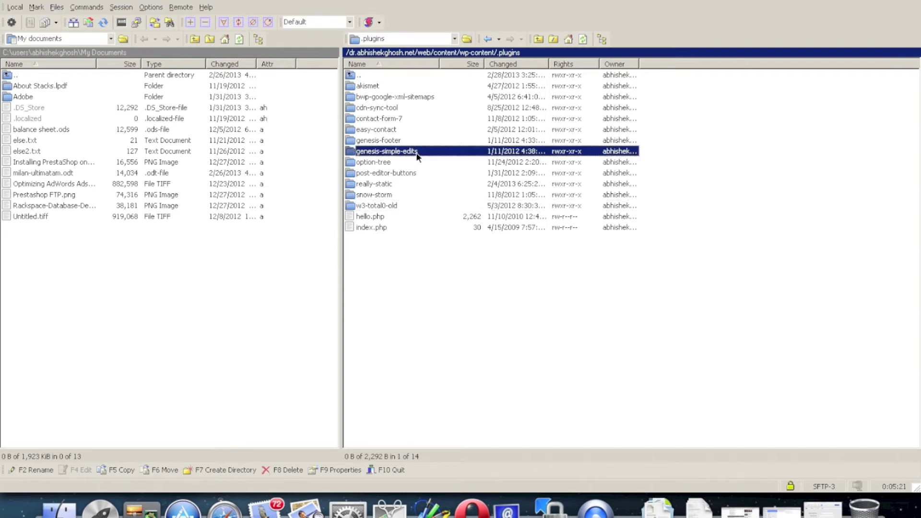
pyautogui.rightClick(417, 156)
pyautogui.click(455, 260)
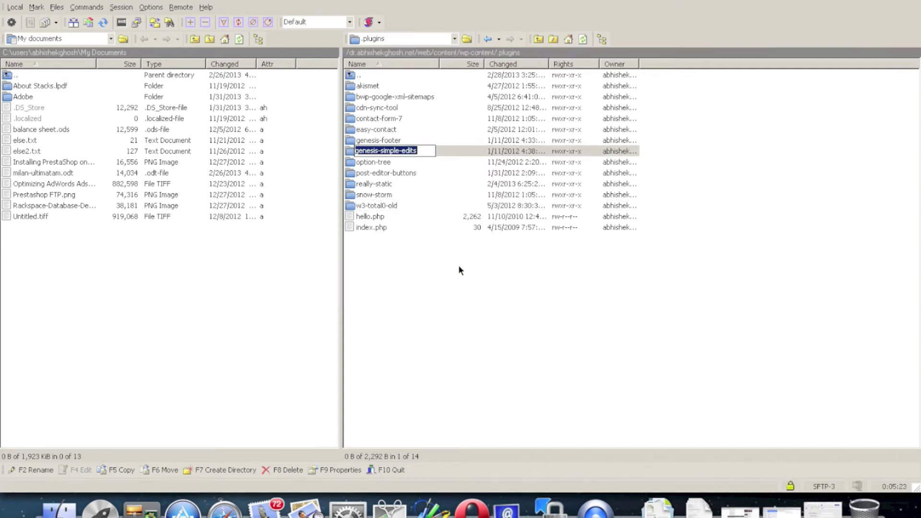
pyautogui.press('End')
pyautogui.press('Home')
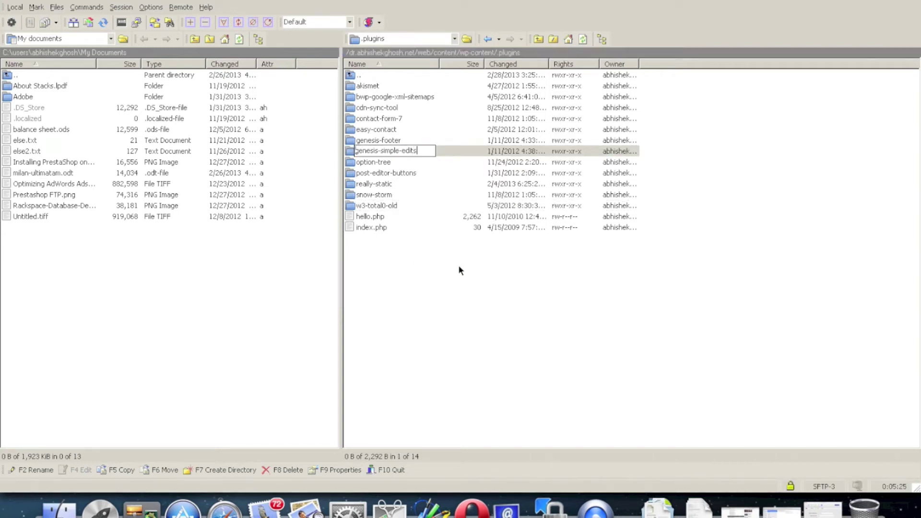
pyautogui.write('.old.')
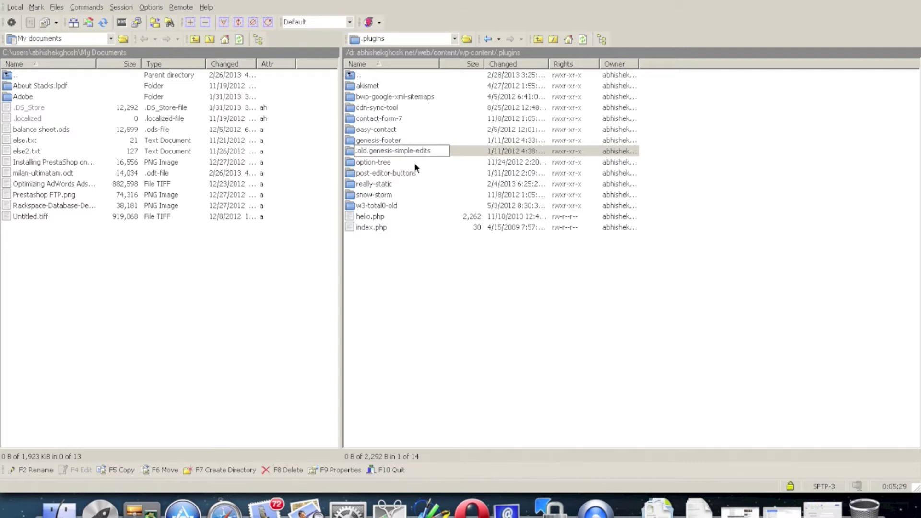
# Rename the genesis-footer plugin folder to .old.genesis-footer.
pyautogui.click(402, 140)
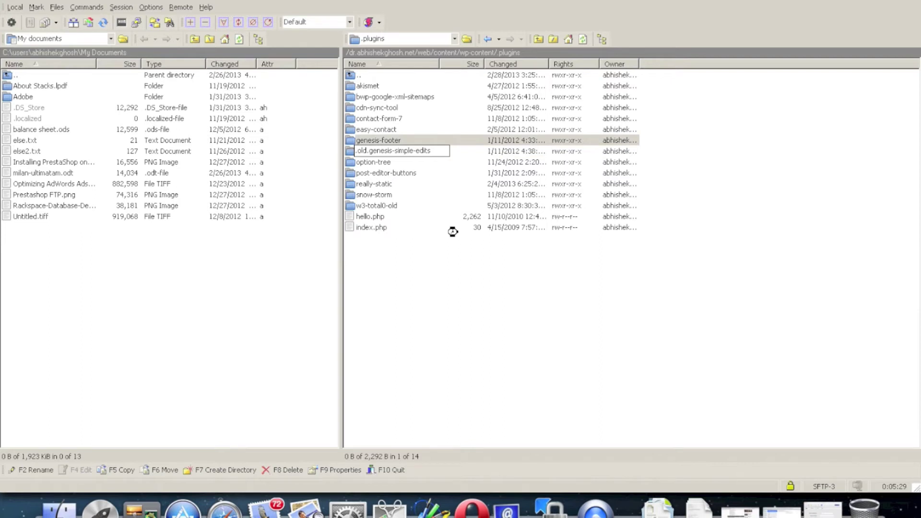
pyautogui.rightClick(427, 153)
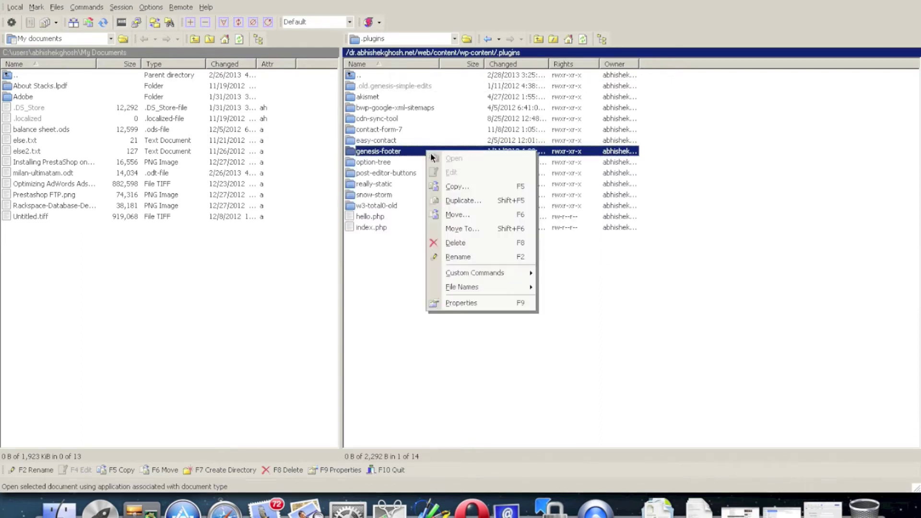
pyautogui.click(467, 254)
pyautogui.press('End')
pyautogui.press('BackSpace')
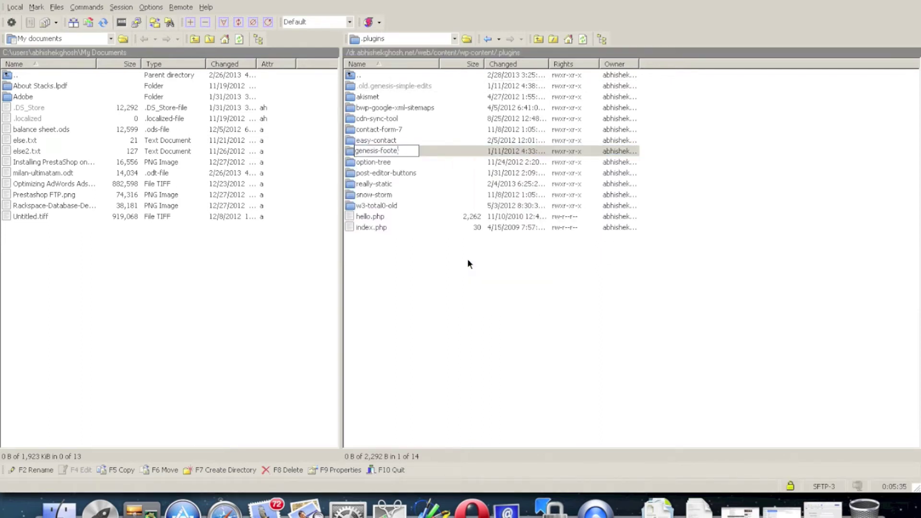
pyautogui.write('.old.')
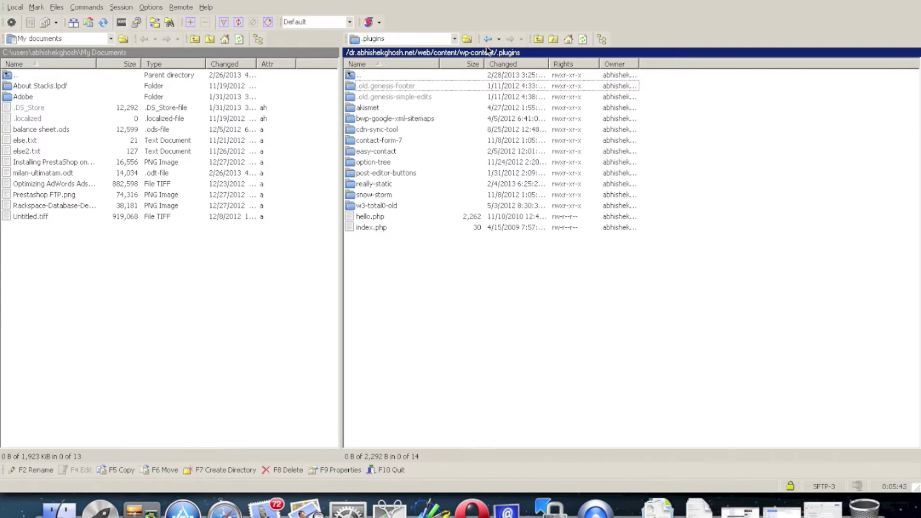
# Look into the .genesis theme folder inside themes and into the uploads folder, ending back in wp-content.
pyautogui.click(538, 39)
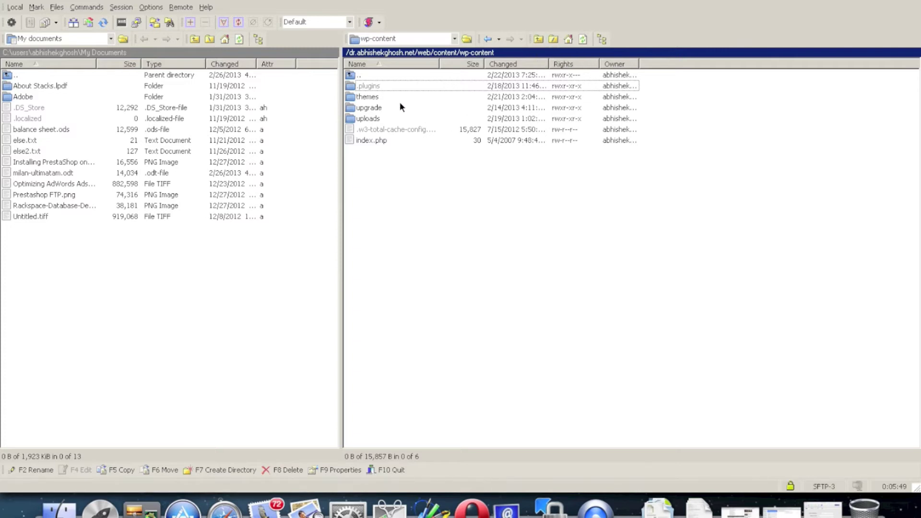
pyautogui.doubleClick(478, 96)
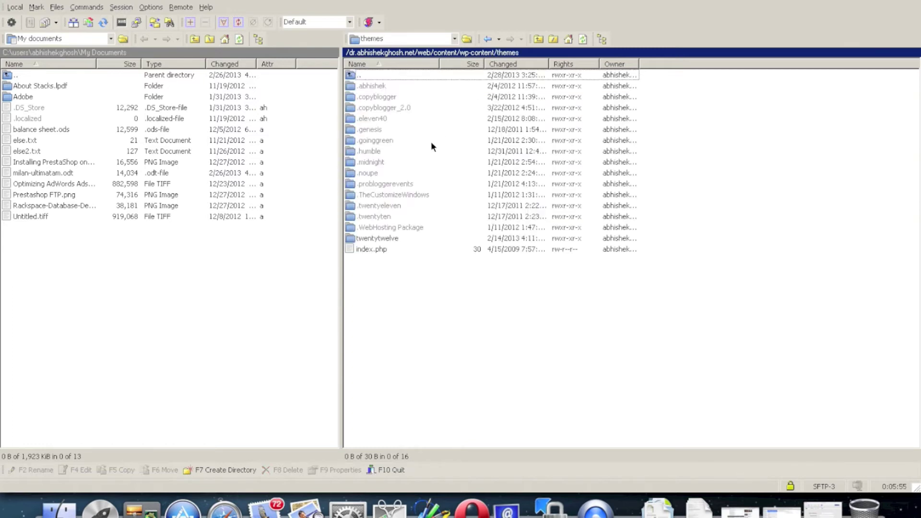
pyautogui.doubleClick(399, 129)
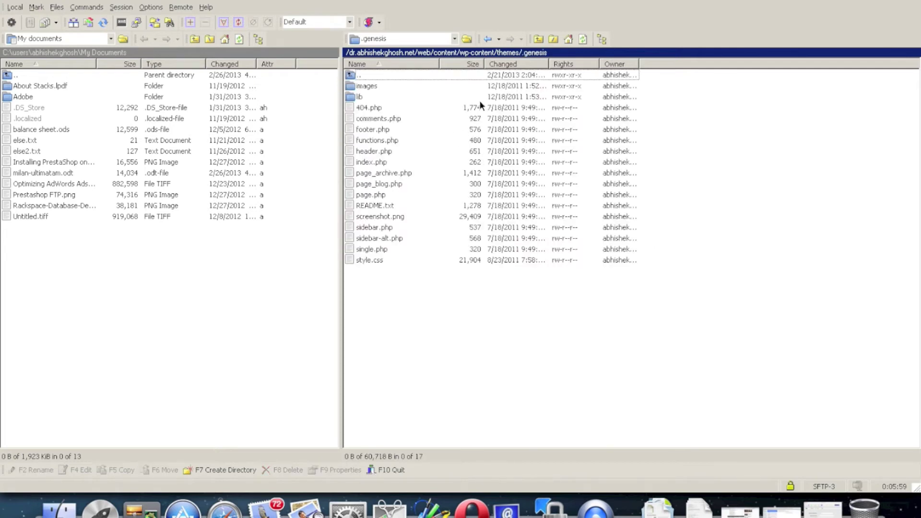
pyautogui.click(397, 98)
pyautogui.press('F2')
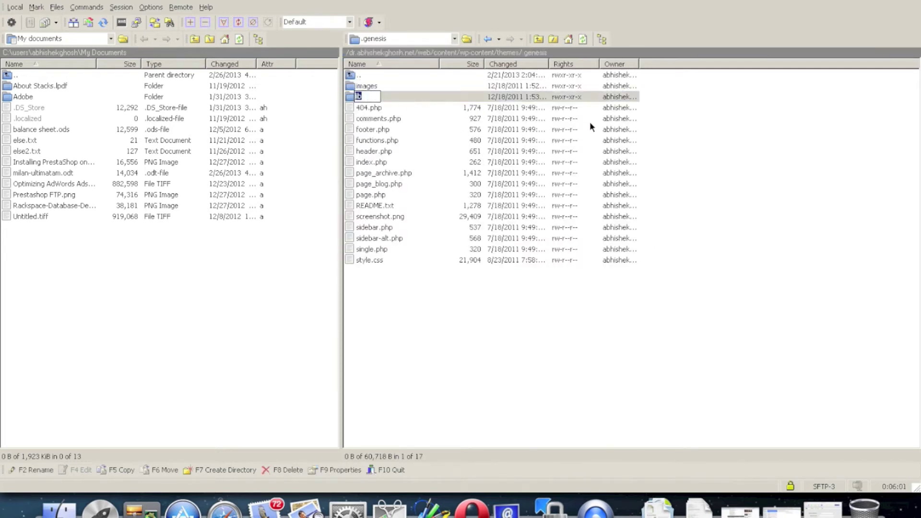
pyautogui.click(733, 131)
pyautogui.click(538, 39)
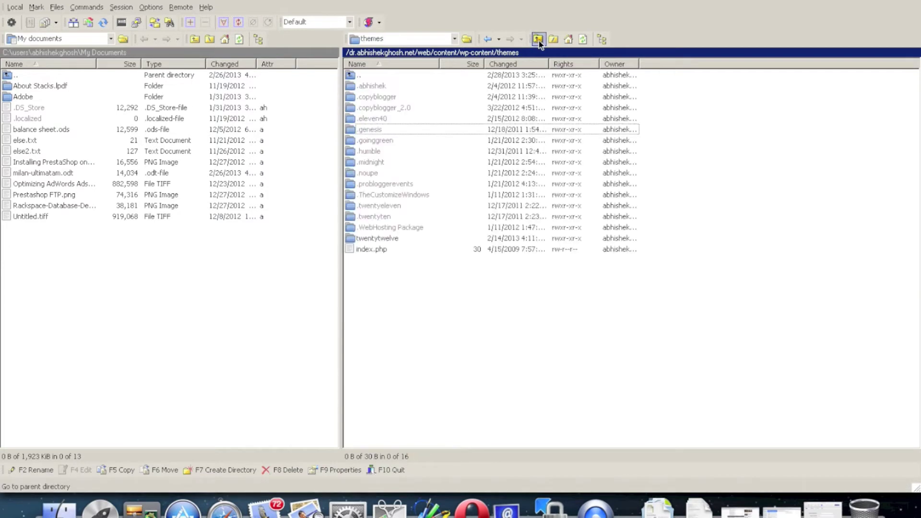
pyautogui.click(538, 39)
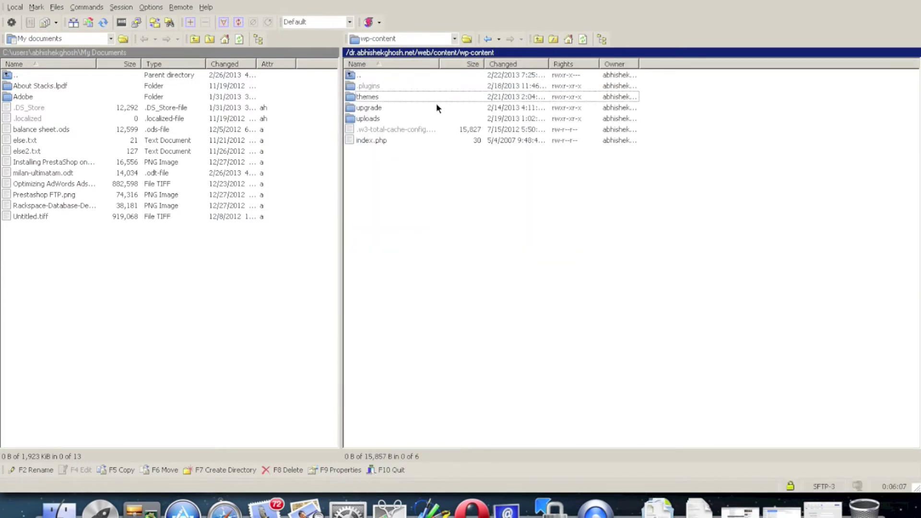
pyautogui.doubleClick(415, 118)
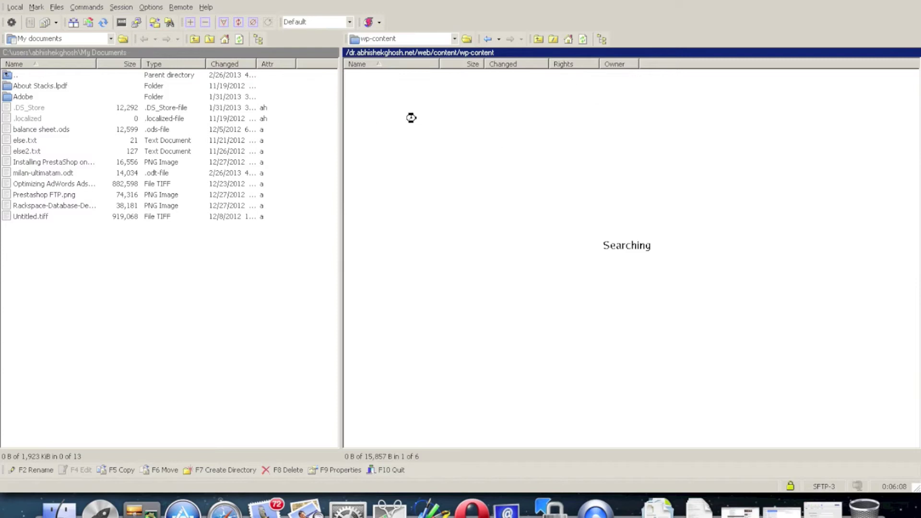
pyautogui.click(538, 39)
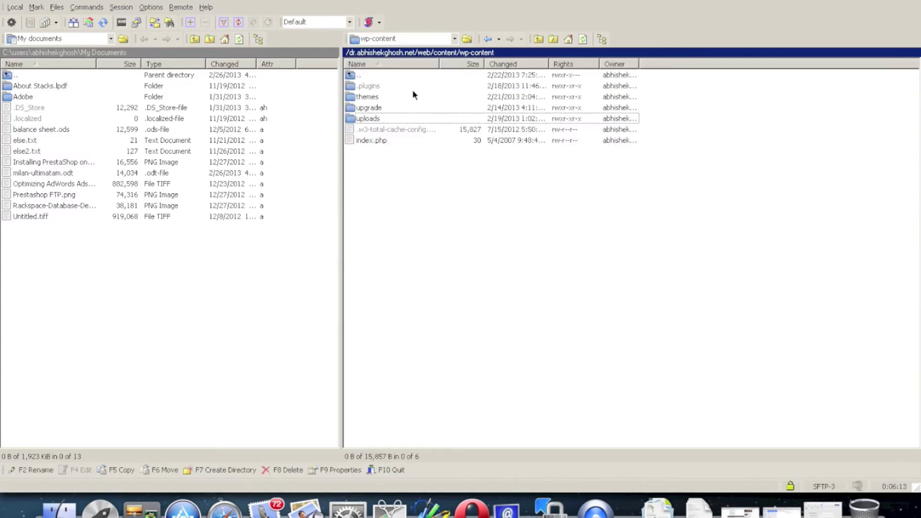
# Open the really-static plugin folder inside .plugins and select its index.html file.
pyautogui.click(413, 95)
pyautogui.doubleClick(413, 86)
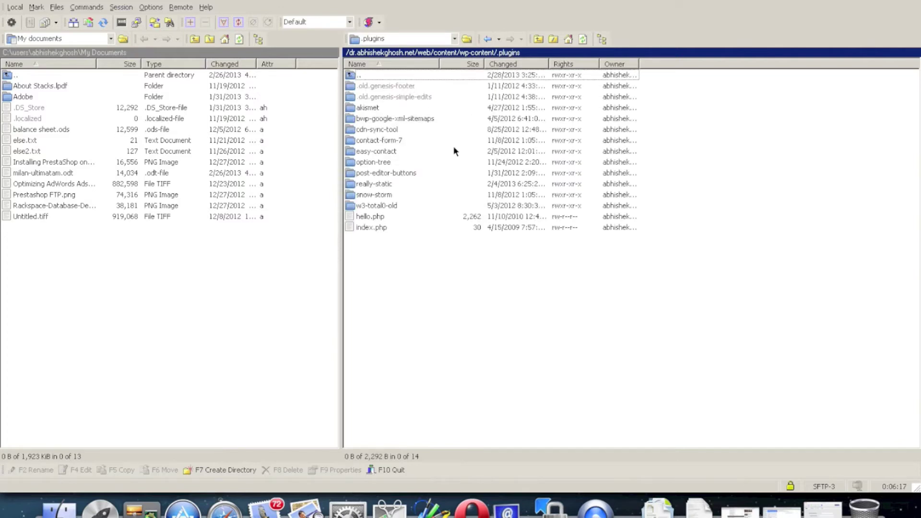
pyautogui.doubleClick(371, 183)
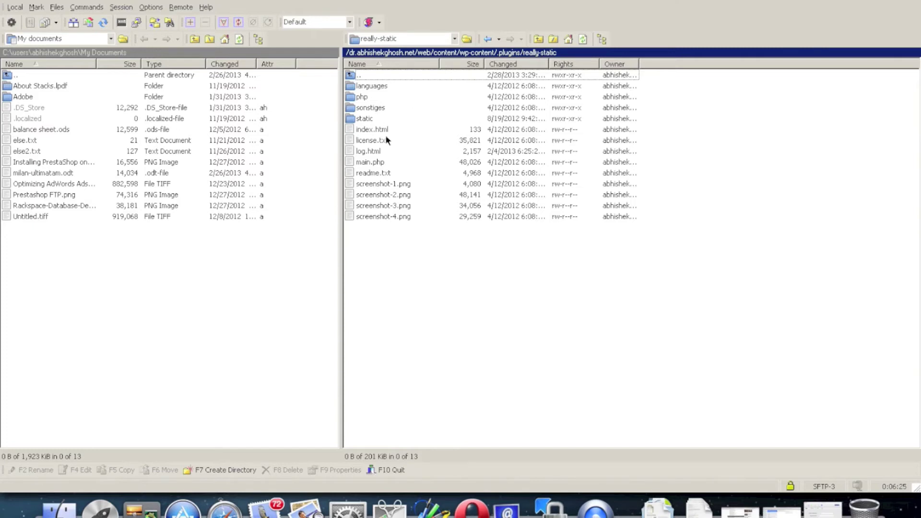
pyautogui.doubleClick(399, 128)
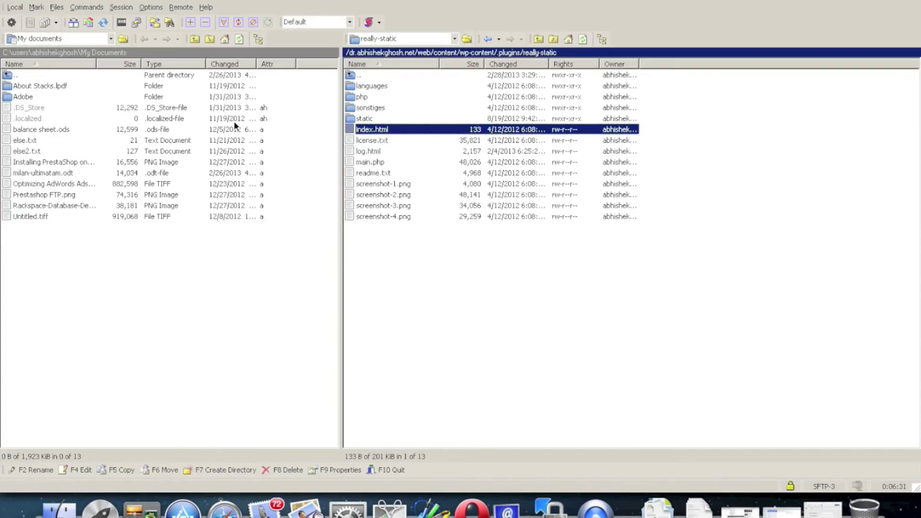
# Switch the local side to drive Z: and open the Desktop folder in the user's home folder under Users.
pyautogui.click(111, 40)
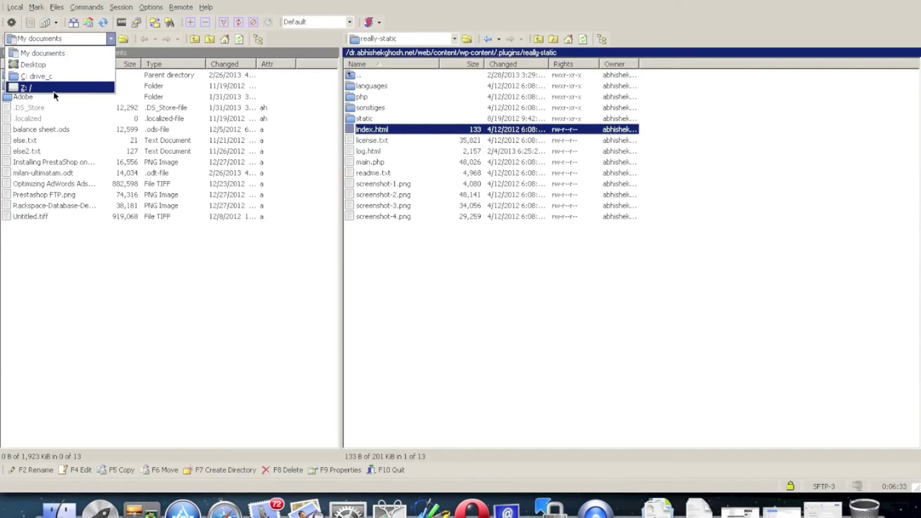
pyautogui.click(54, 94)
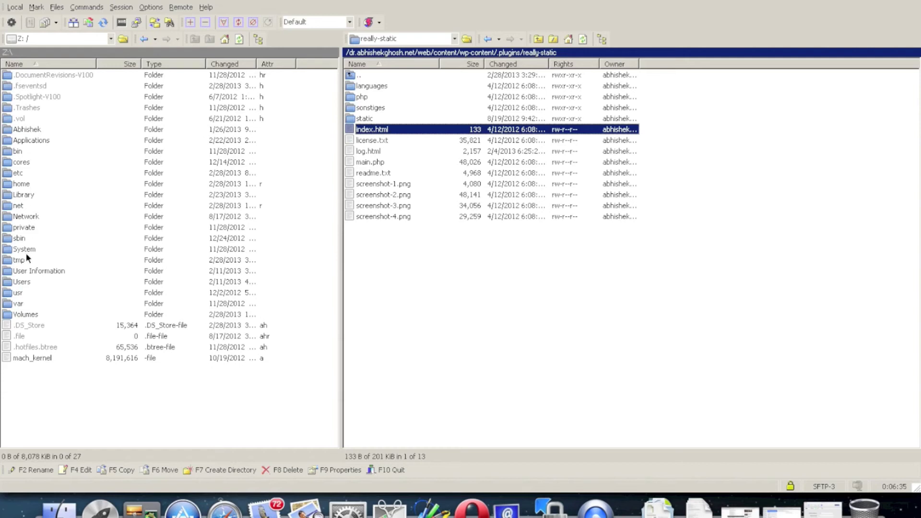
pyautogui.doubleClick(27, 283)
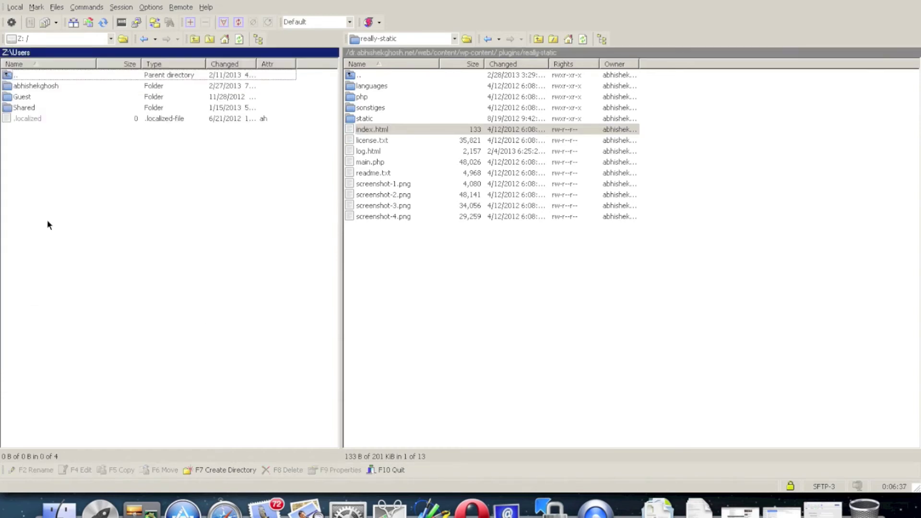
pyautogui.doubleClick(47, 86)
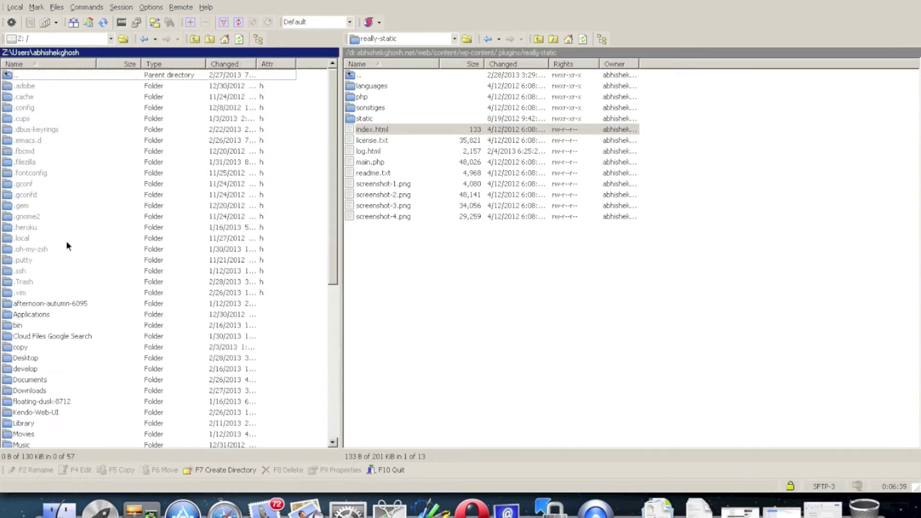
pyautogui.scroll(-8, 67, 256)
pyautogui.click(52, 204)
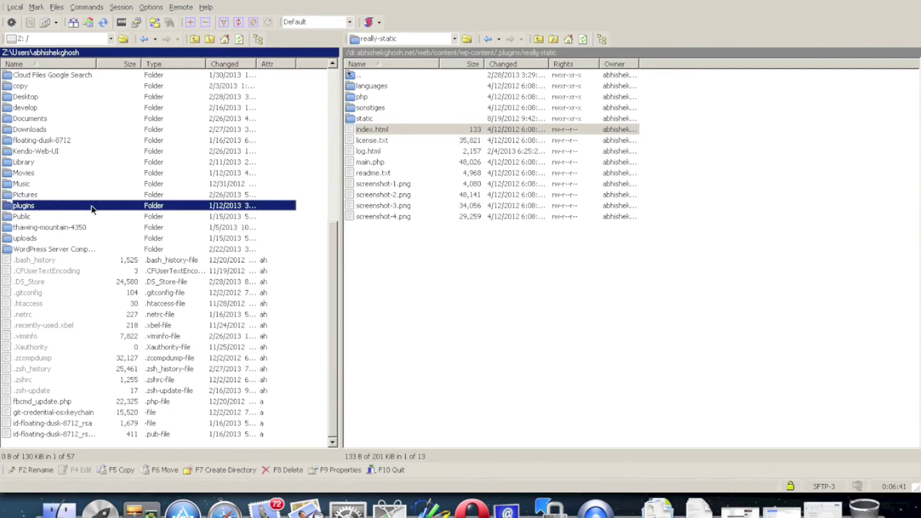
pyautogui.keyDown('ctrl'); pyautogui.click(92, 205); pyautogui.keyUp('ctrl')
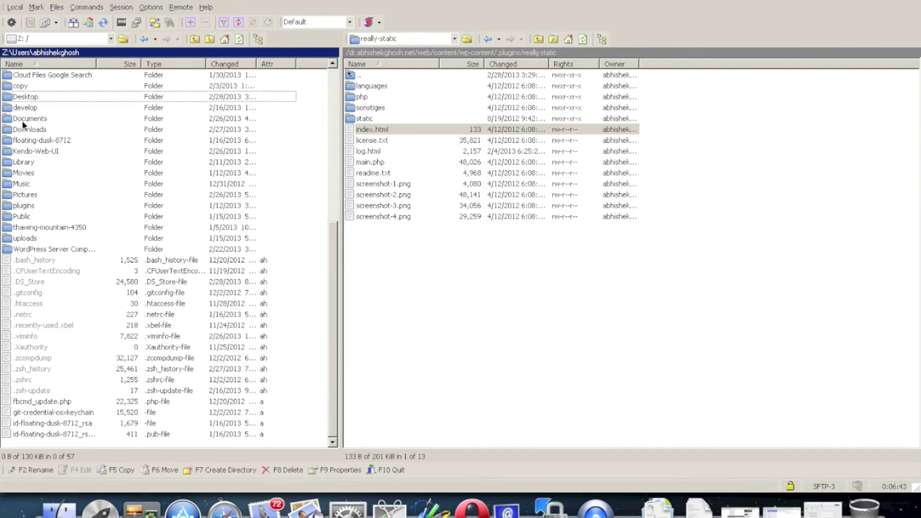
pyautogui.doubleClick(28, 98)
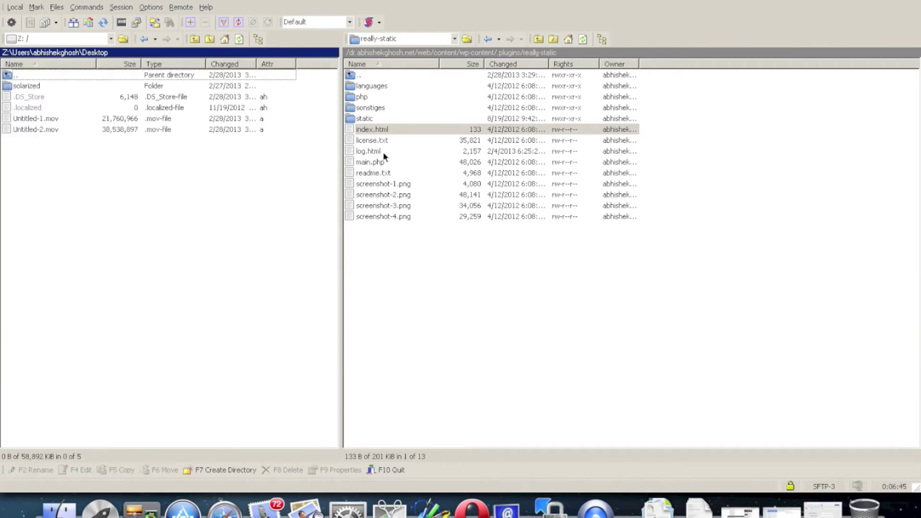
# Open the index.html copy from the Desktop folder in Safari and look through the saved contact page.
pyautogui.click(403, 129)
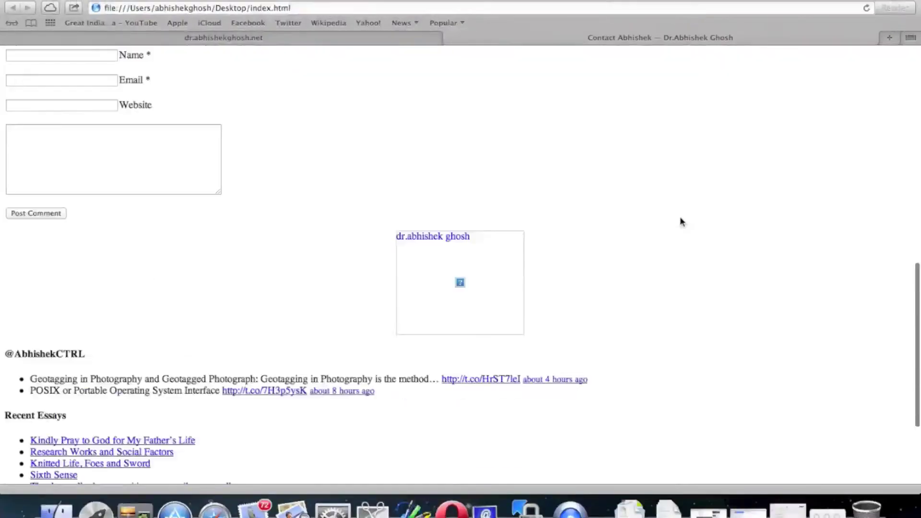
pyautogui.scroll(-3, 681, 222)
pyautogui.scroll(15, 681, 222)
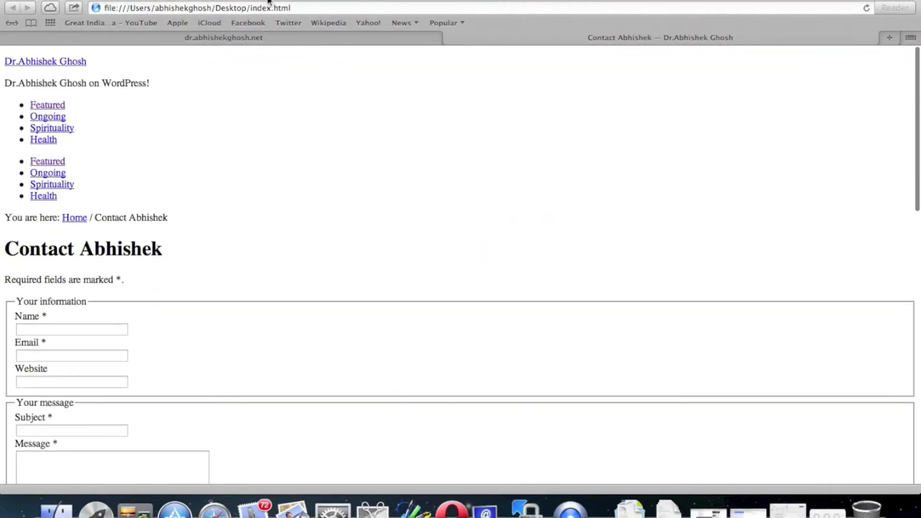
# Show the source of index.html and examine its resources, including the small JPG image, comment-reply.js, jquery.form.js and jquery.js.
pyautogui.click(269, 2)
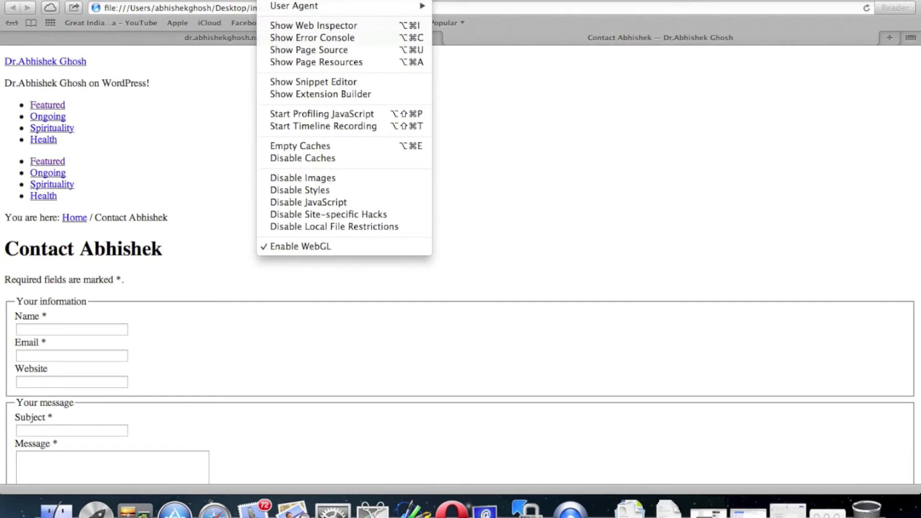
pyautogui.click(348, 51)
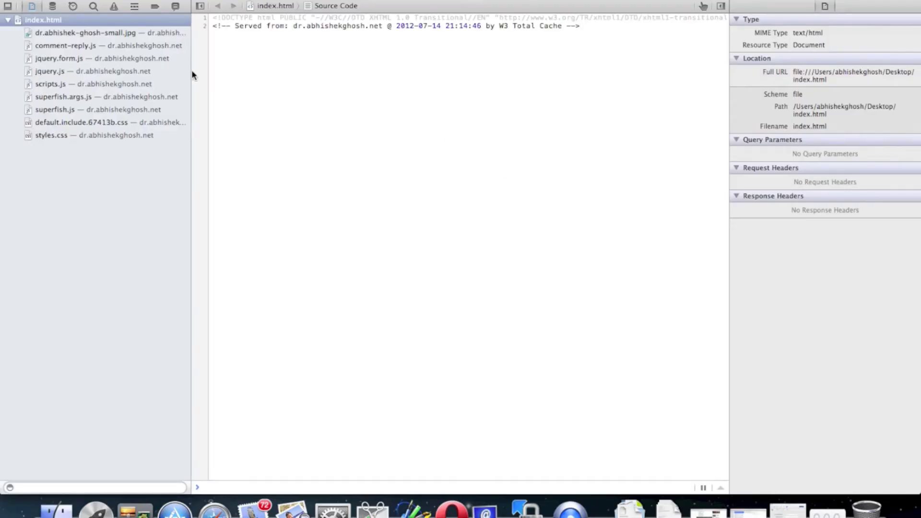
pyautogui.click(130, 32)
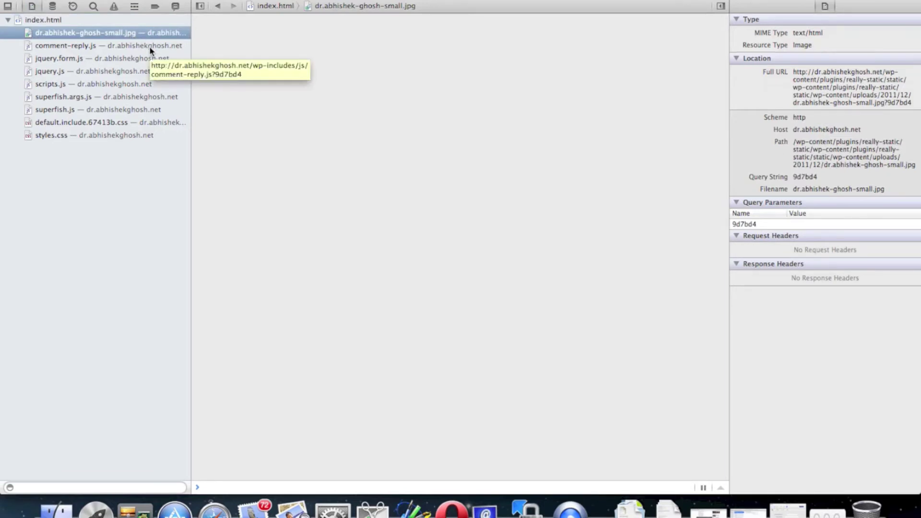
pyautogui.click(148, 47)
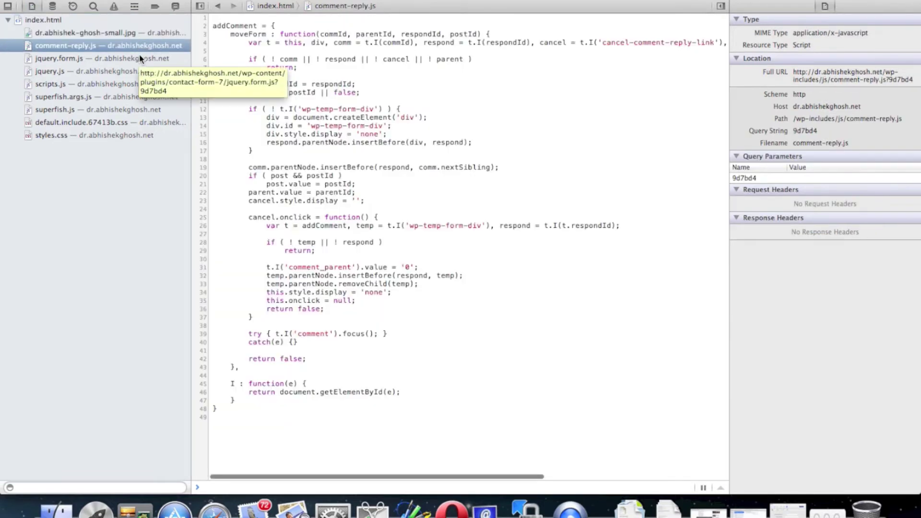
pyautogui.click(140, 57)
pyautogui.click(115, 71)
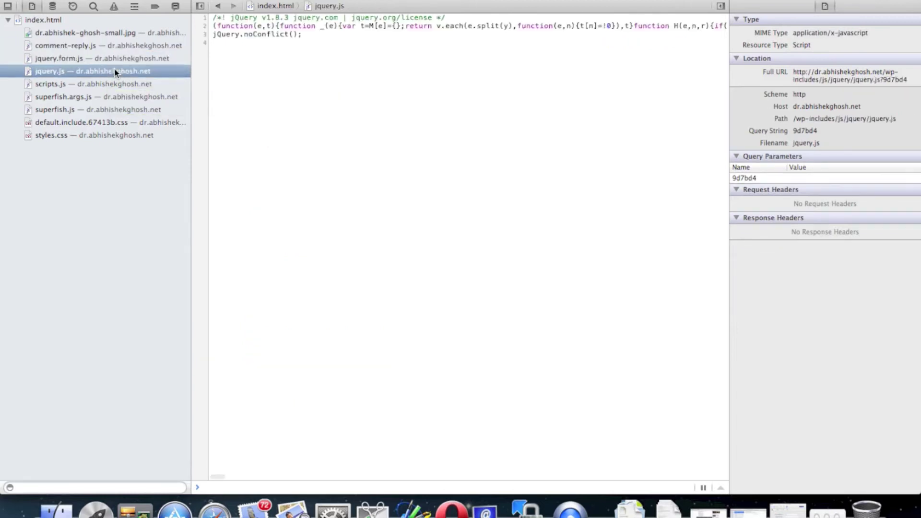
pyautogui.click(117, 58)
pyautogui.click(122, 34)
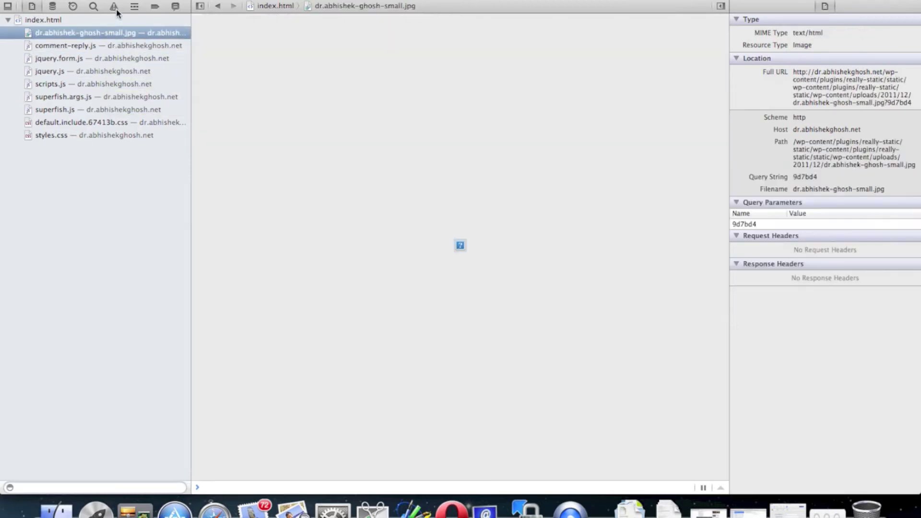
# List the page's issues and examine the network issue entries for superfish.js, jquery.form.js, default.include.67413b.css and scripts.js.
pyautogui.click(114, 8)
pyautogui.click(106, 35)
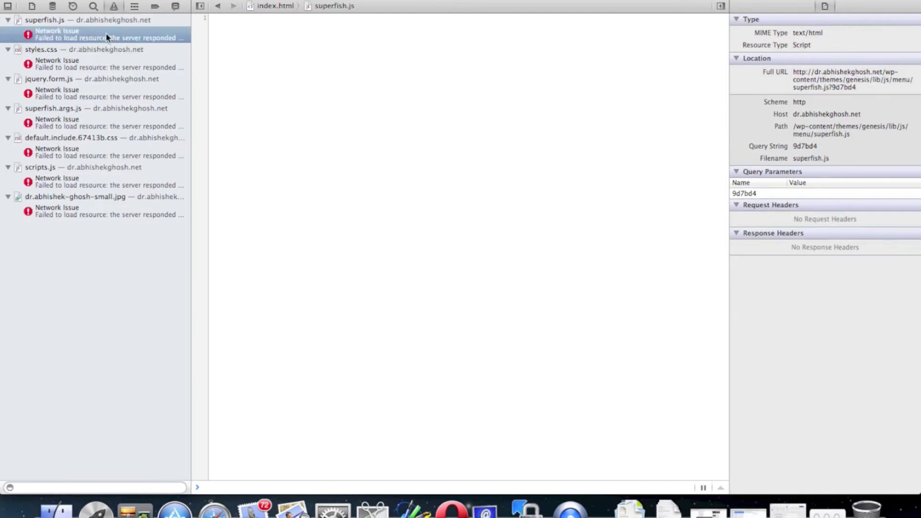
pyautogui.click(121, 73)
pyautogui.click(97, 96)
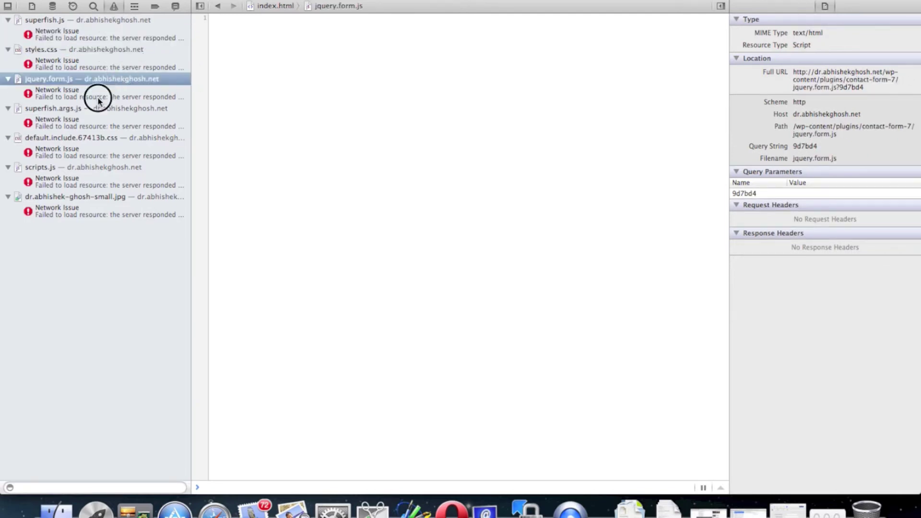
pyautogui.click(75, 156)
pyautogui.click(84, 177)
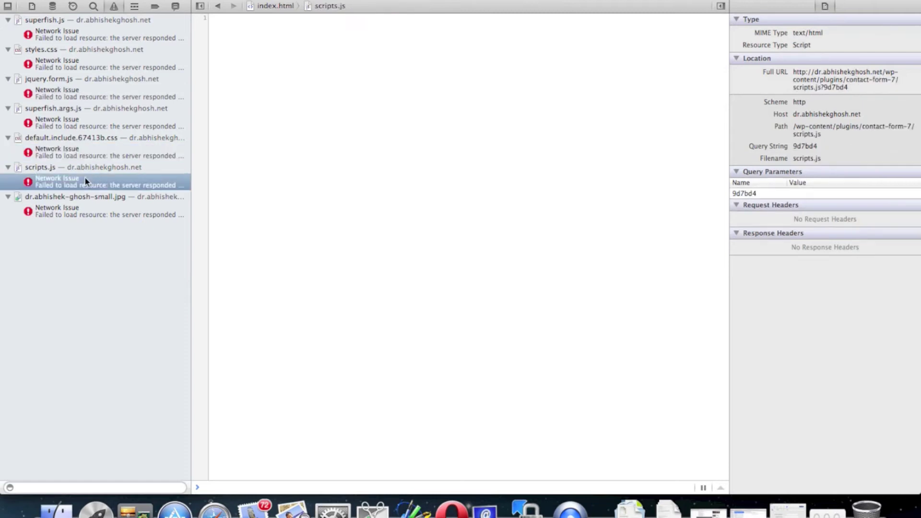
pyautogui.click(109, 169)
# Open the contact-form-7 file jquery.form.js from the issue list in its own browser tab, and close that tab.
pyautogui.click(82, 79)
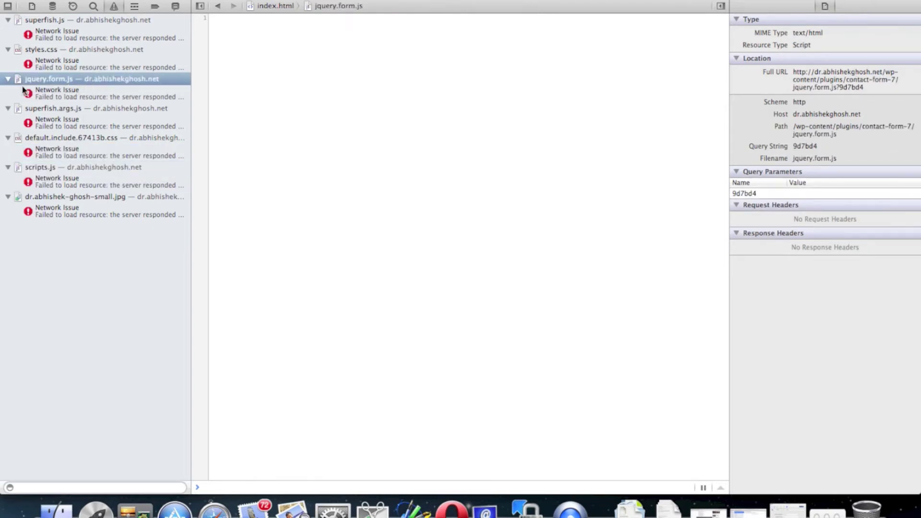
pyautogui.click(8, 79)
pyautogui.click(8, 80)
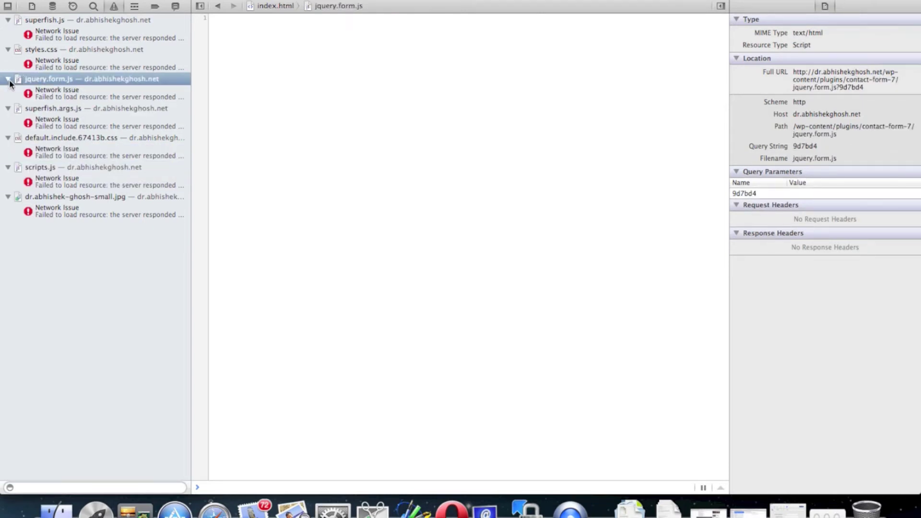
pyautogui.doubleClick(39, 80)
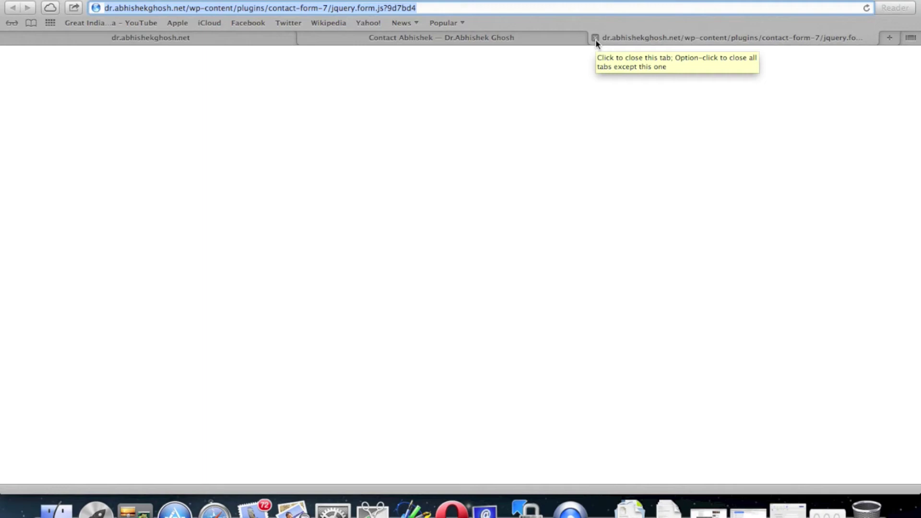
pyautogui.click(595, 38)
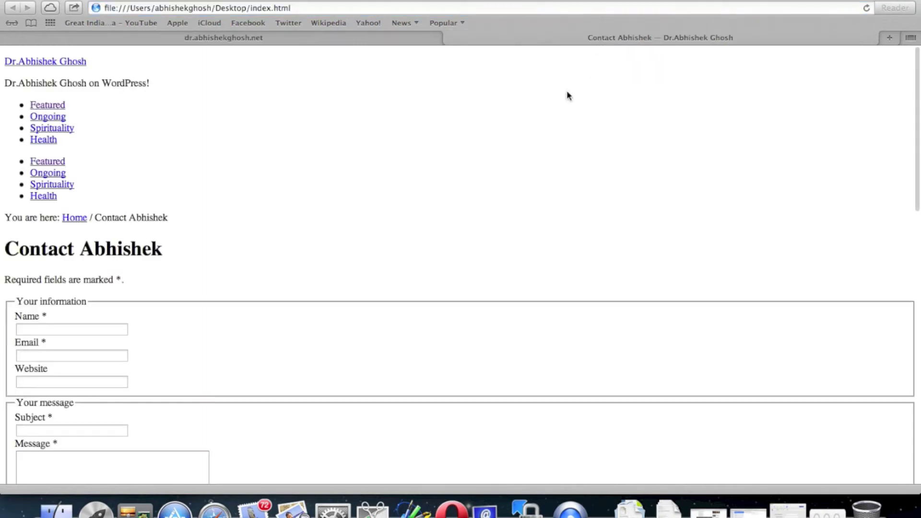
# Look through the local index.html page down to its footer and close its tab.
pyautogui.scroll(-10, 504, 178)
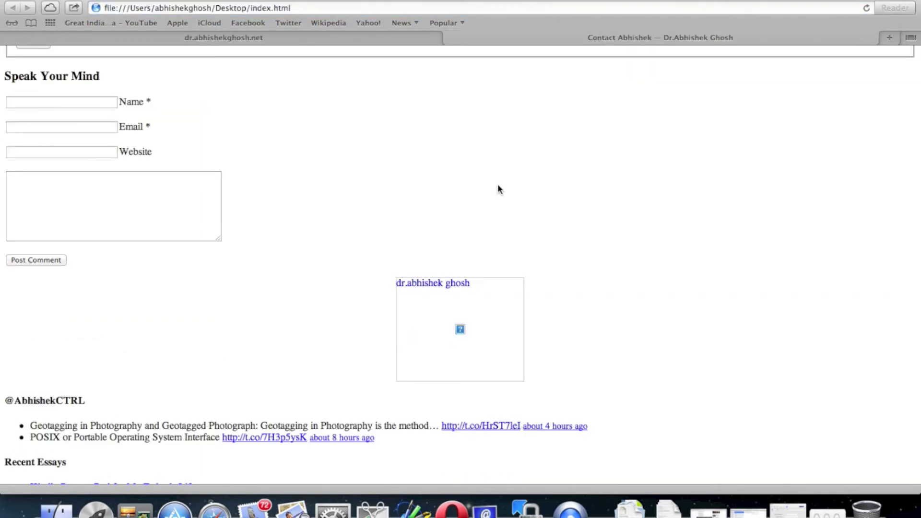
pyautogui.scroll(-5, 498, 189)
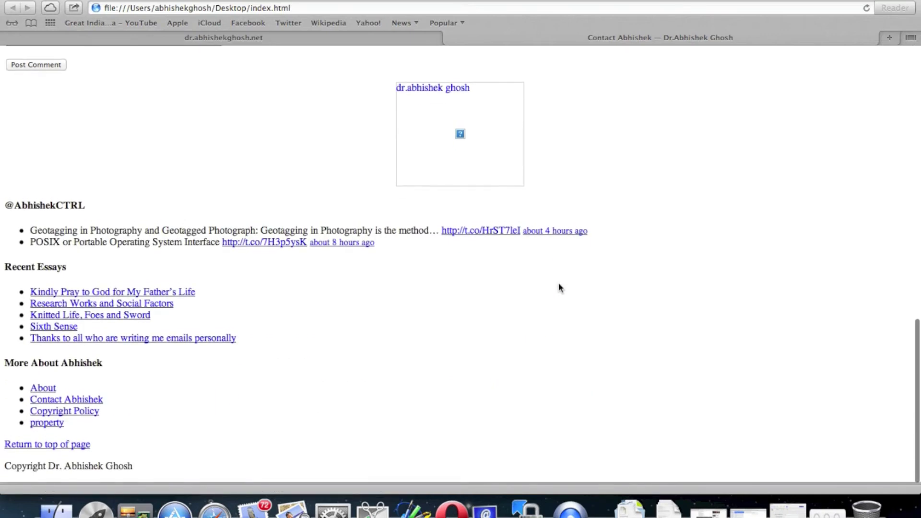
pyautogui.scroll(15, 560, 288)
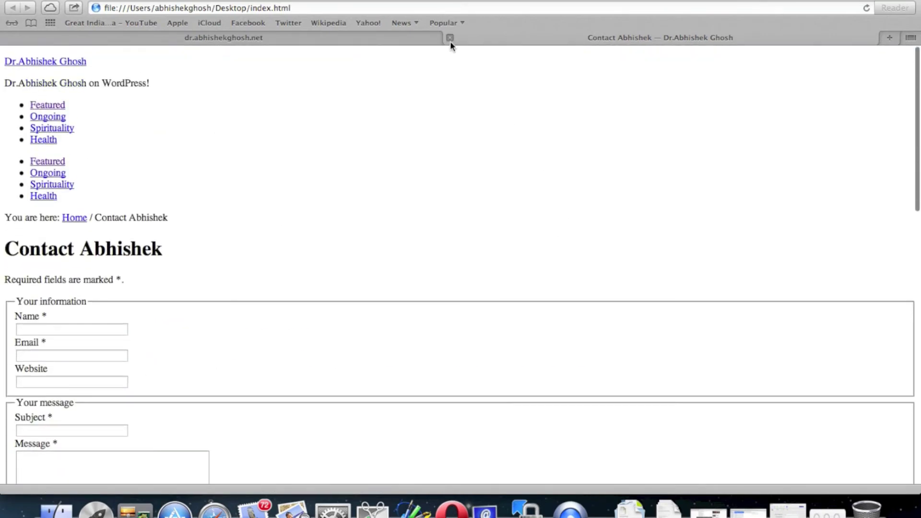
pyautogui.click(450, 39)
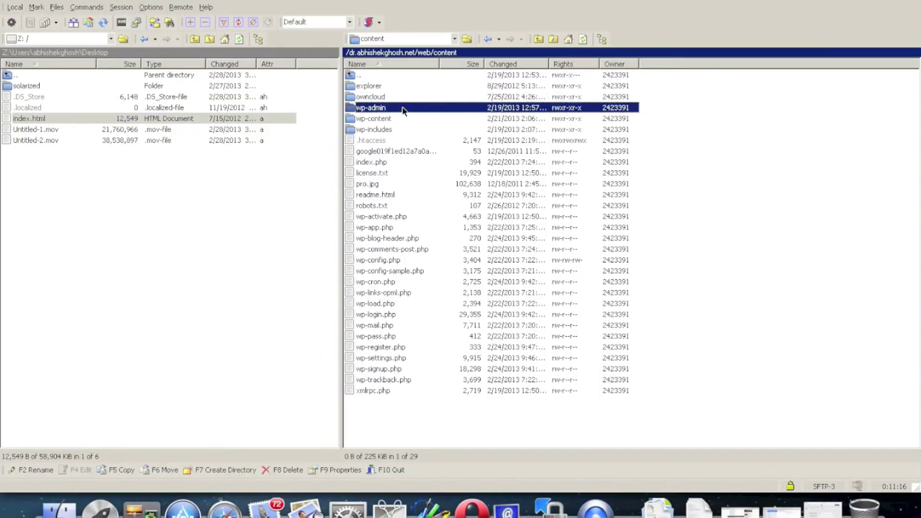
# Open the wp-admin folder in the remote file list and locate update.php and upgrade.php.
pyautogui.doubleClick(402, 108)
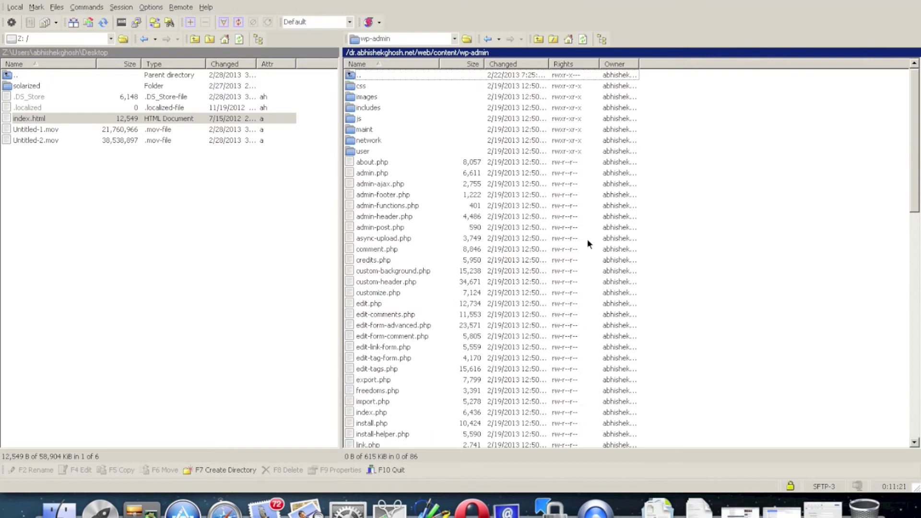
pyautogui.scroll(-10, 587, 239)
pyautogui.scroll(6, 587, 240)
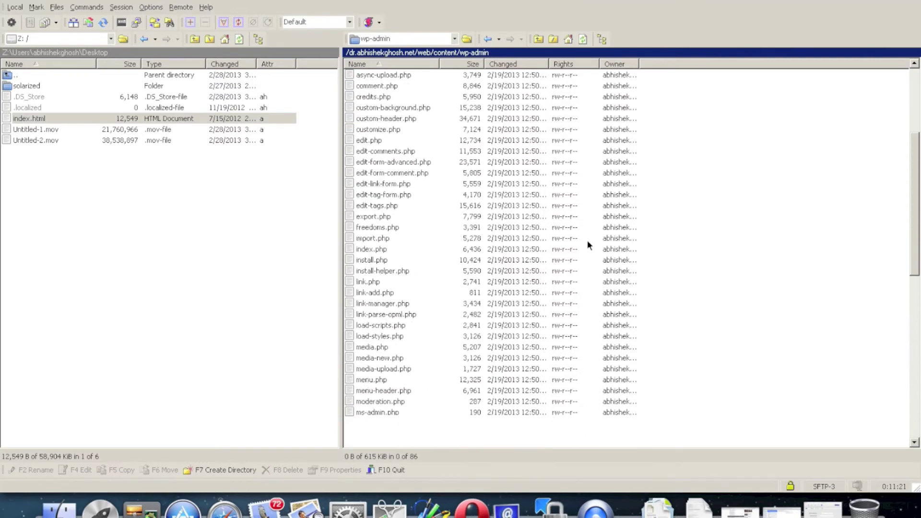
pyautogui.scroll(-11, 588, 243)
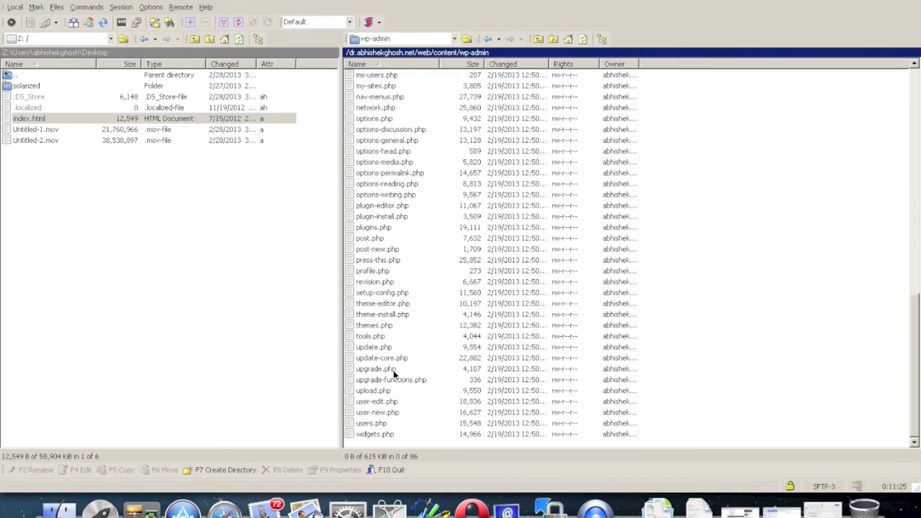
pyautogui.click(393, 370)
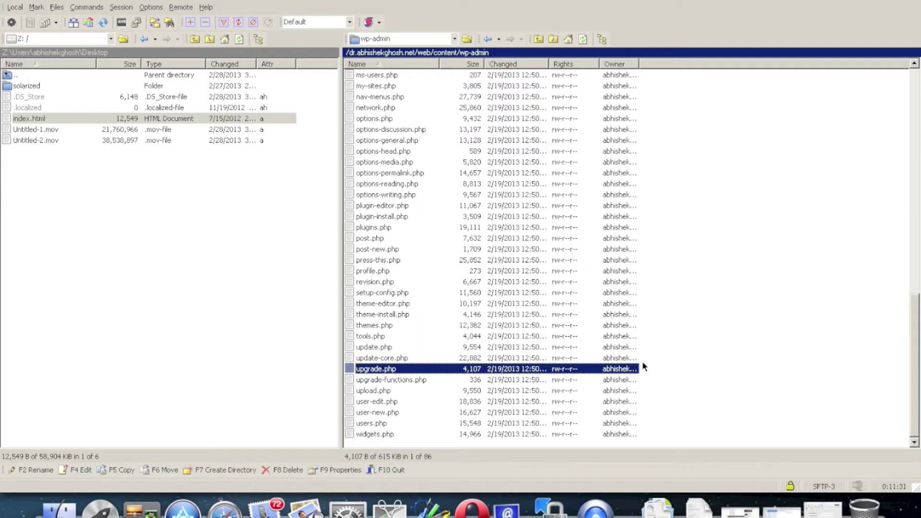
pyautogui.click(394, 349)
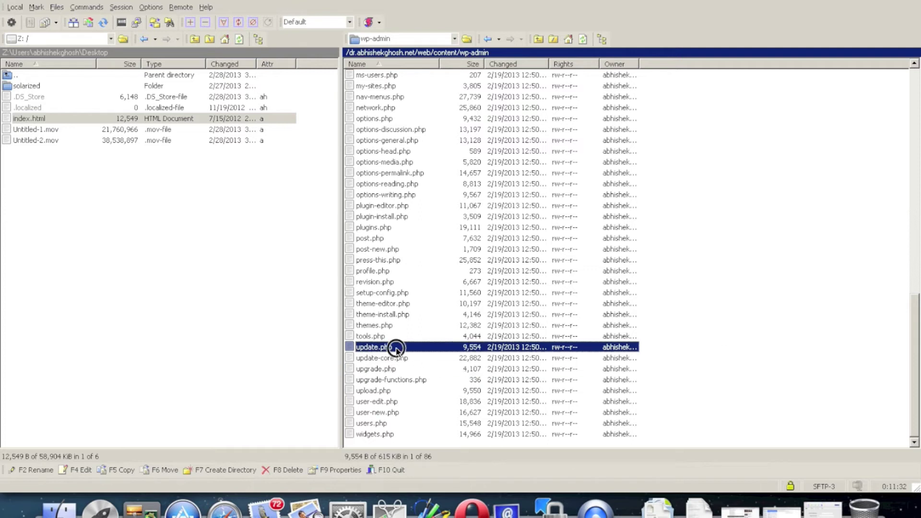
pyautogui.click(442, 370)
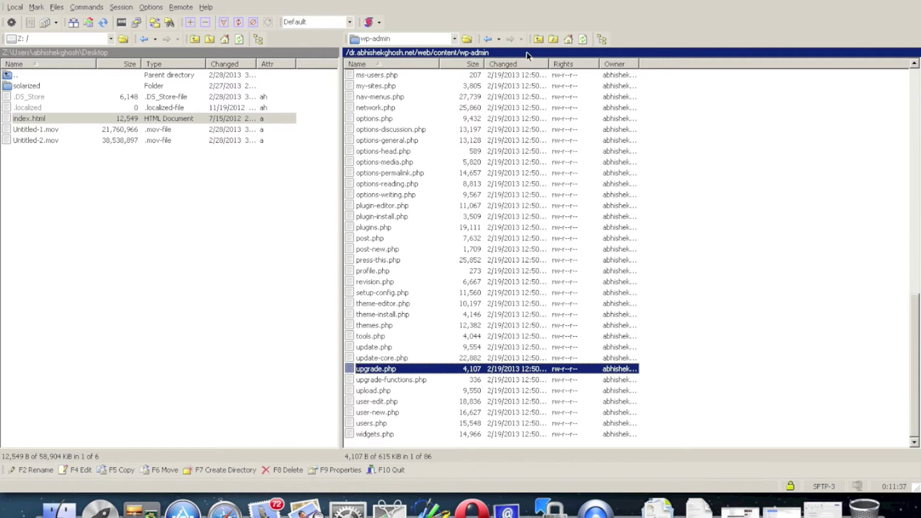
# Return to the content folder and rename the .htaccess file as htaccess.txt.
pyautogui.click(538, 39)
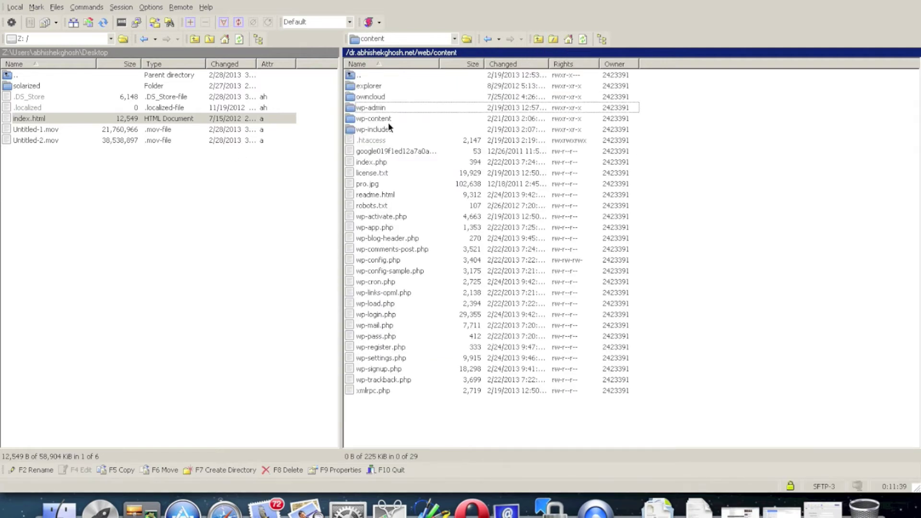
pyautogui.click(371, 140)
pyautogui.rightClick(382, 141)
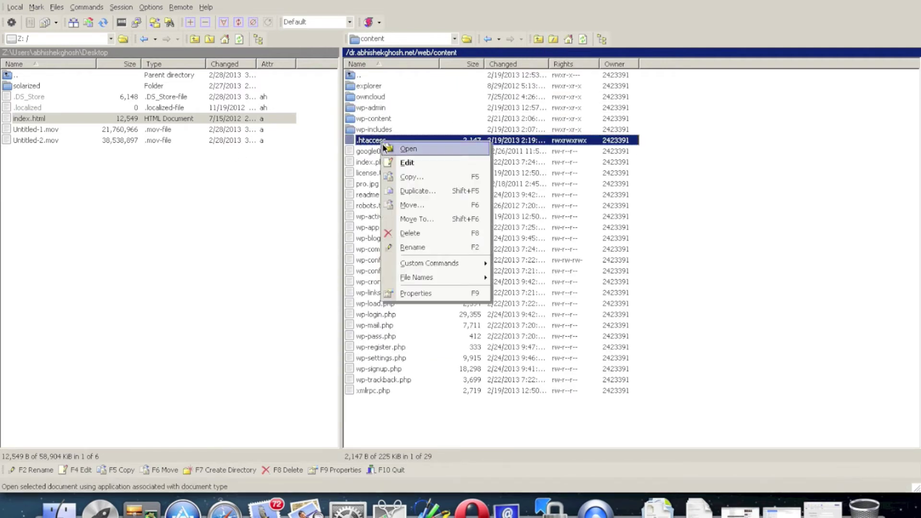
pyautogui.click(449, 249)
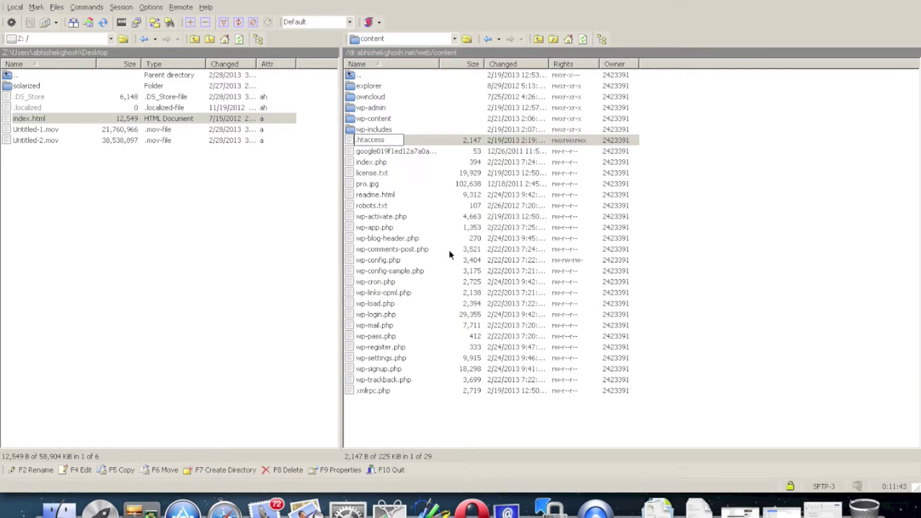
pyautogui.press('Delete')
pyautogui.write('.txt')
pyautogui.press('Return')
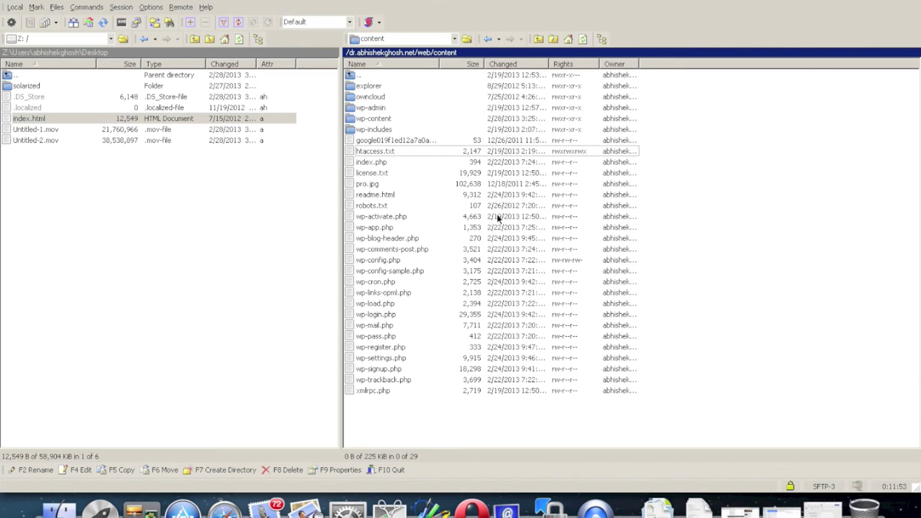
# Switch to Safari and load the WordPress site's home page, reloading it once.
pyautogui.click(233, 514)
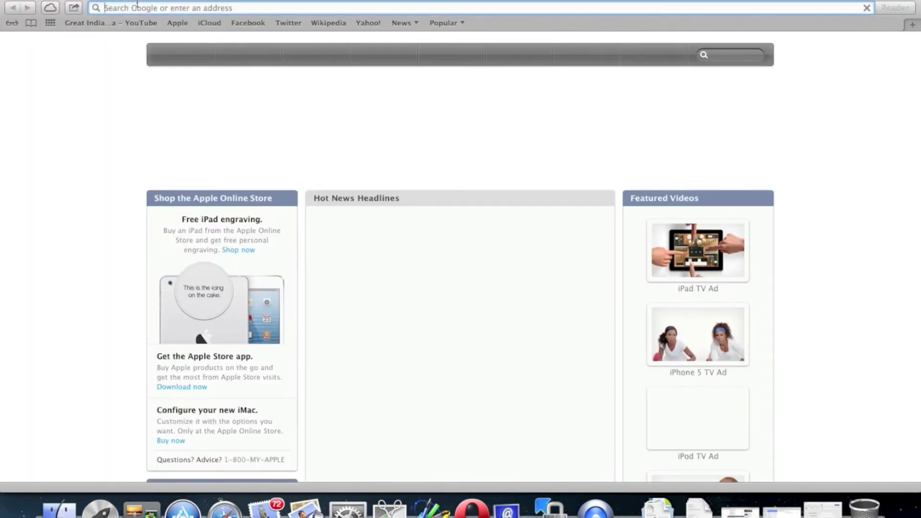
pyautogui.write('dr')
pyautogui.press('Return')
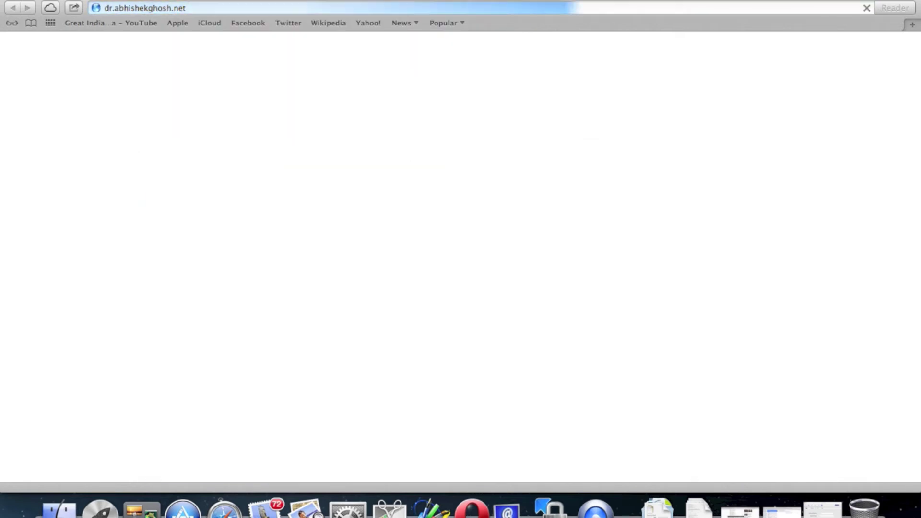
pyautogui.click(865, 10)
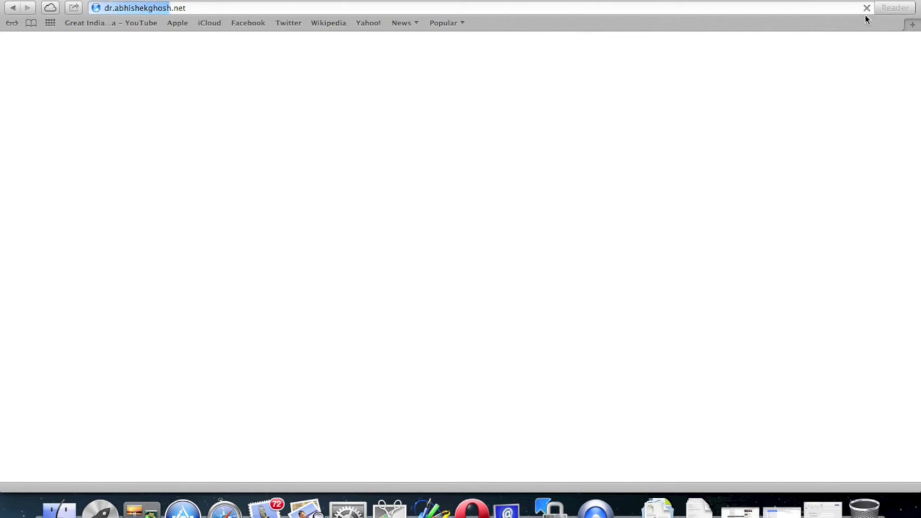
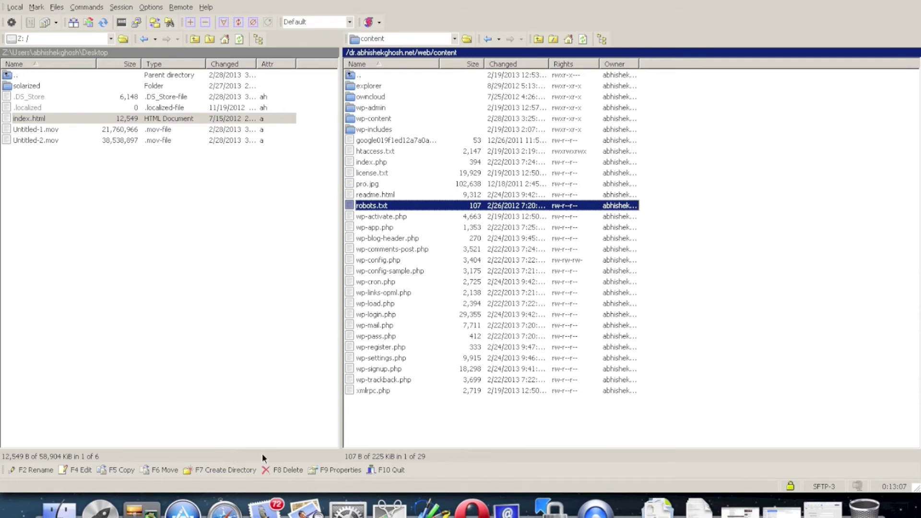
# Switch to Safari and load the site's robots.txt file in place of pro.jpg.
pyautogui.click(224, 510)
pyautogui.click(260, 6)
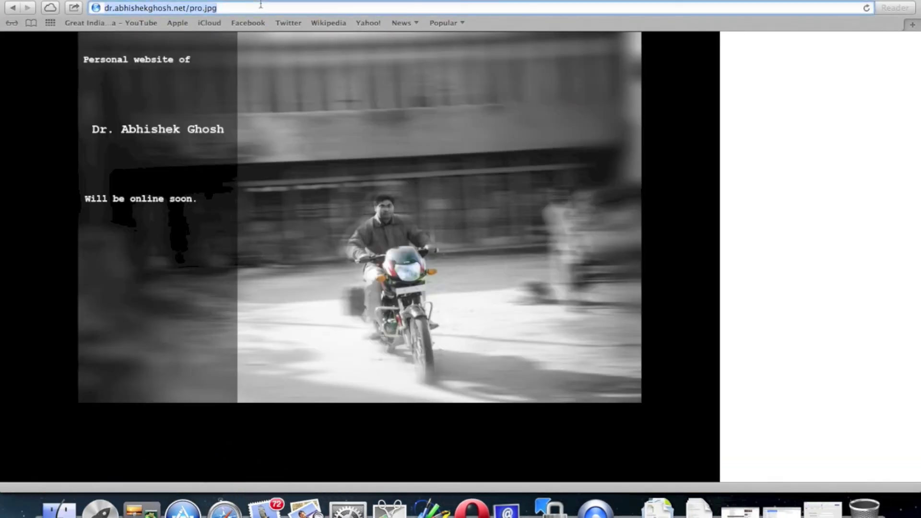
pyautogui.press('Right')
pyautogui.press('BackSpace')
pyautogui.press('BackSpace')
pyautogui.press('BackSpace')
pyautogui.press('BackSpace')
pyautogui.press('BackSpace')
pyautogui.press('BackSpace')
pyautogui.press('BackSpace')
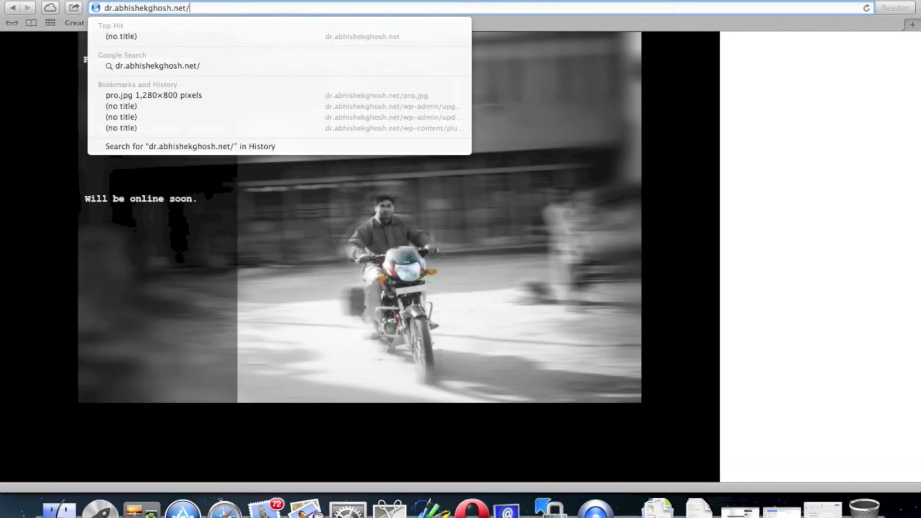
pyautogui.write('robots')
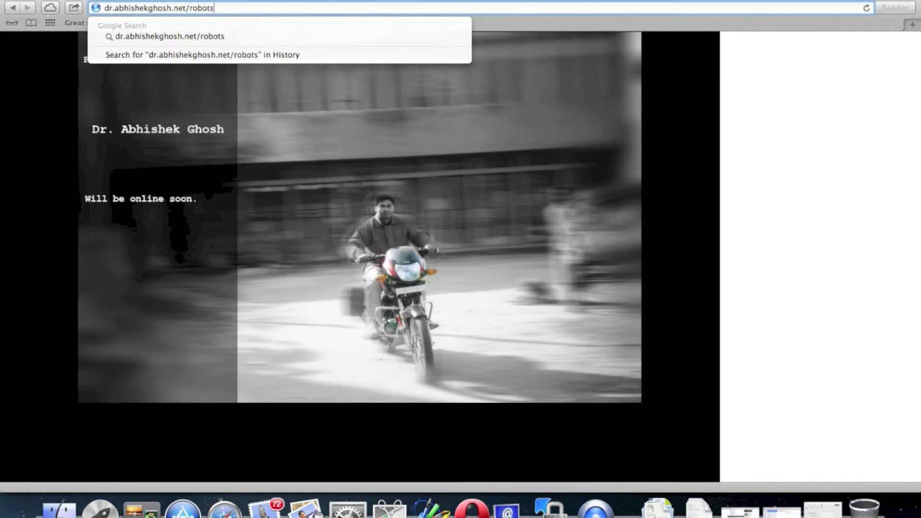
pyautogui.write('.txt')
pyautogui.press('Return')
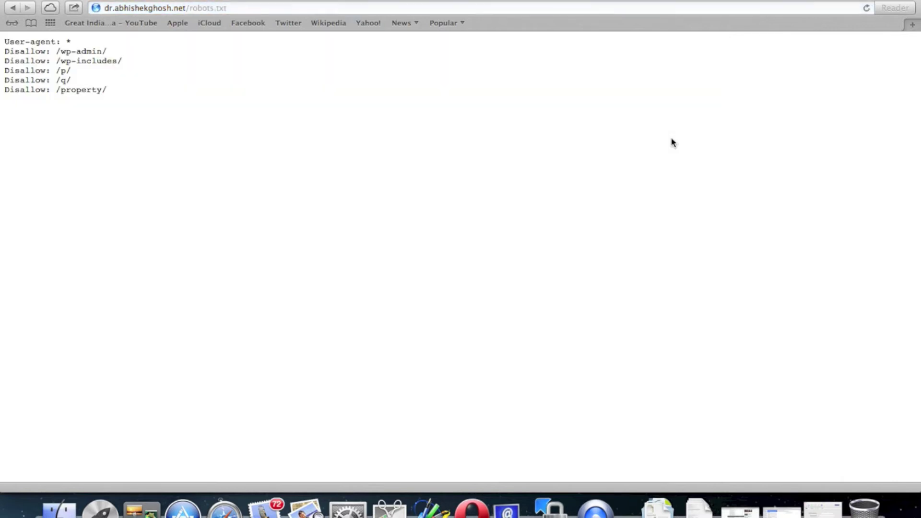
pyautogui.click(372, 185)
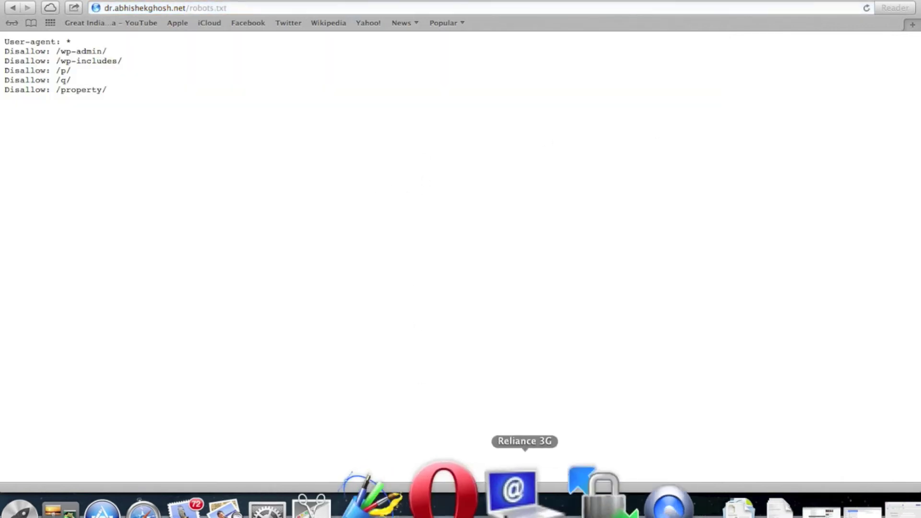
# Switch back to the SFTP client and locate readme.html in the remote content folder.
pyautogui.click(551, 508)
pyautogui.click(489, 293)
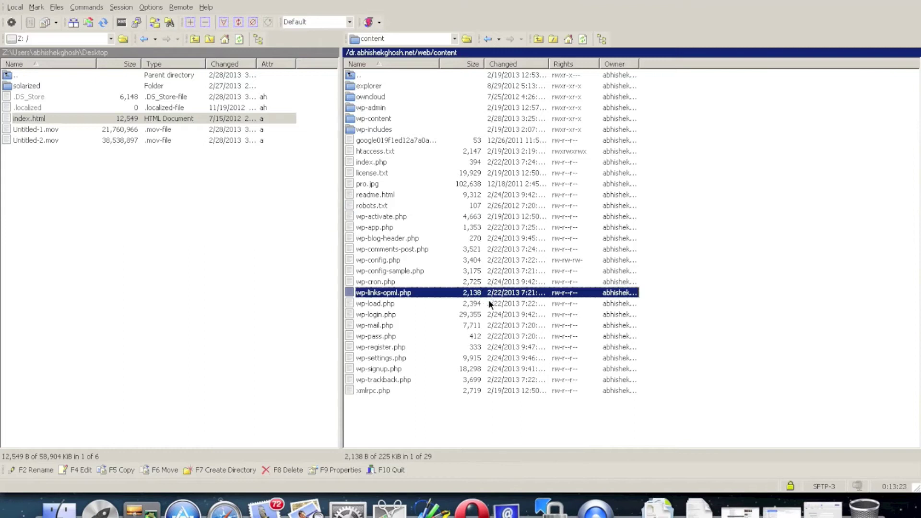
pyautogui.click(406, 198)
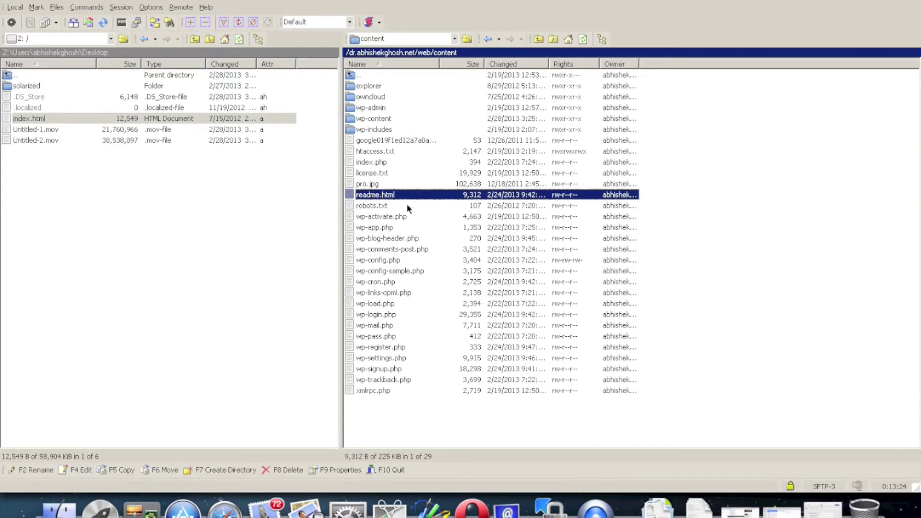
# Switch to Safari and load the site's readme.html page.
pyautogui.click(224, 508)
pyautogui.click(350, 8)
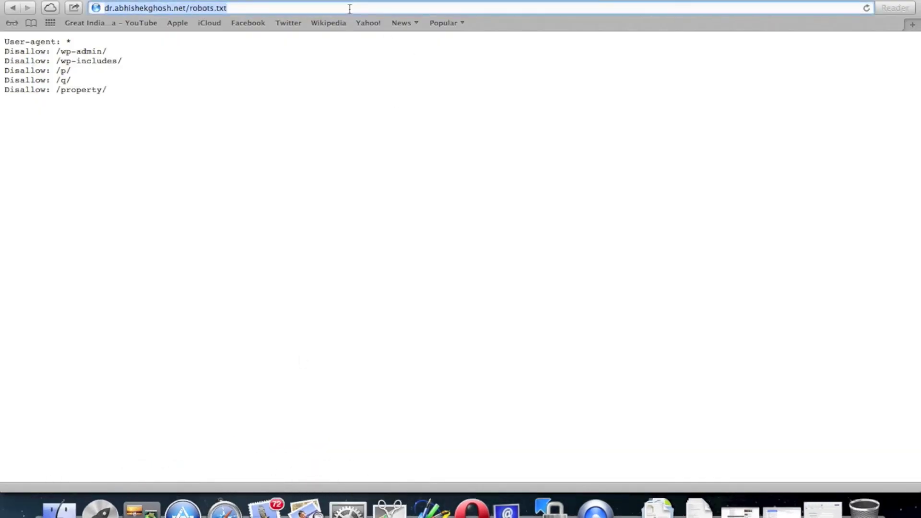
pyautogui.click(350, 8)
pyautogui.press('BackSpace')
pyautogui.press('BackSpace')
pyautogui.press('BackSpace')
pyautogui.press('BackSpace')
pyautogui.press('BackSpace')
pyautogui.press('BackSpace')
pyautogui.press('BackSpace')
pyautogui.press('BackSpace')
pyautogui.press('BackSpace')
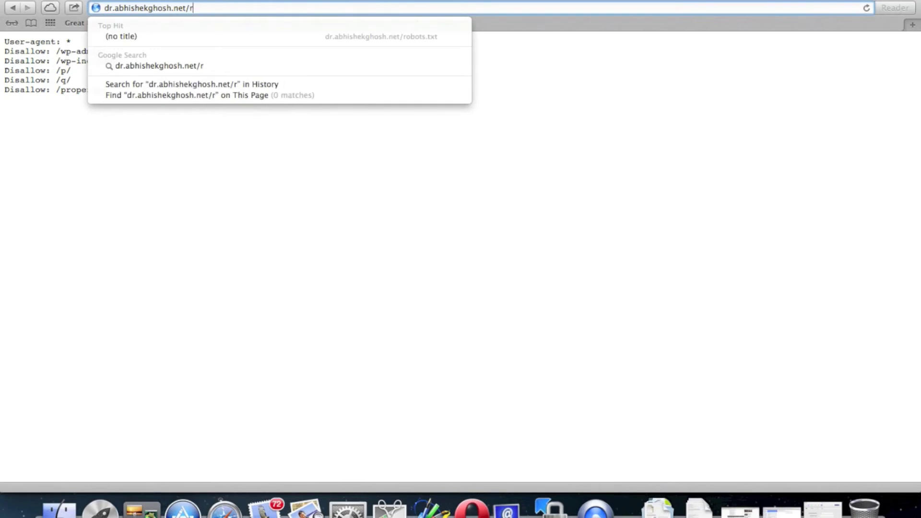
pyautogui.press('BackSpace')
pyautogui.write('htm')
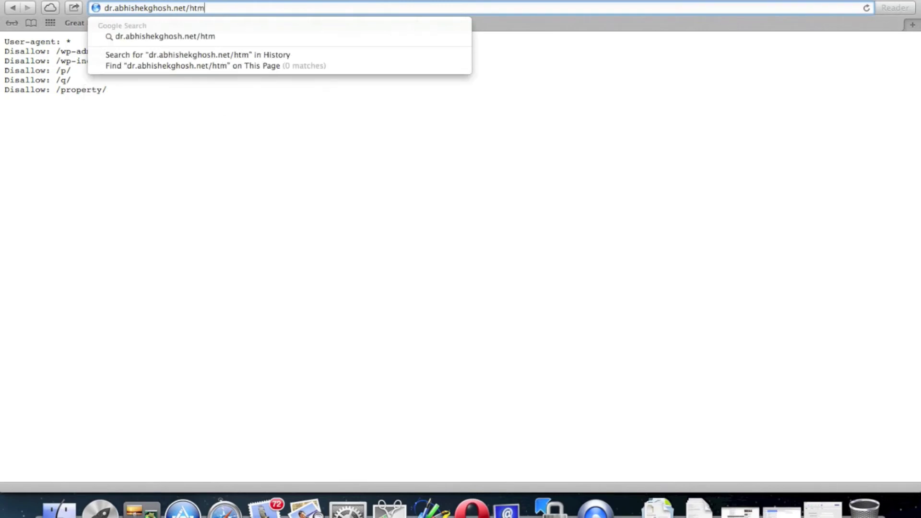
pyautogui.press('BackSpace')
pyautogui.press('BackSpace')
pyautogui.press('BackSpace')
pyautogui.write('rea')
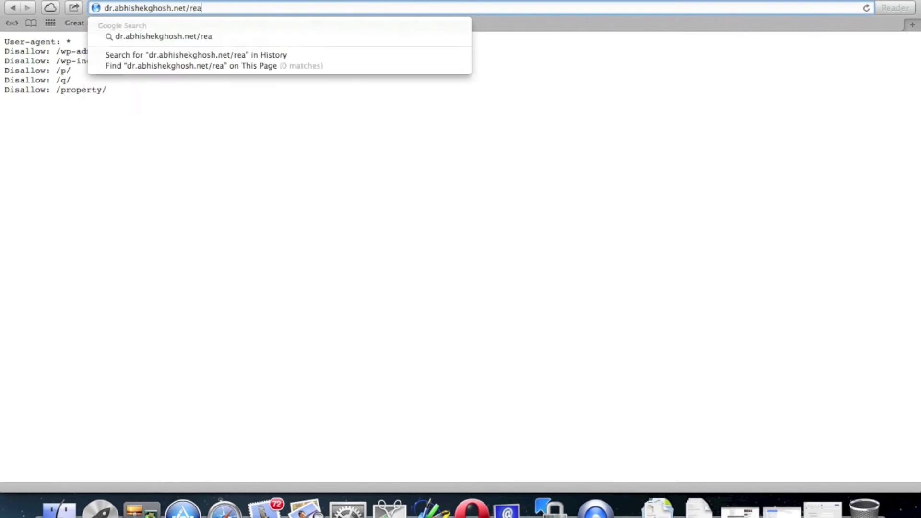
pyautogui.write('dme.html')
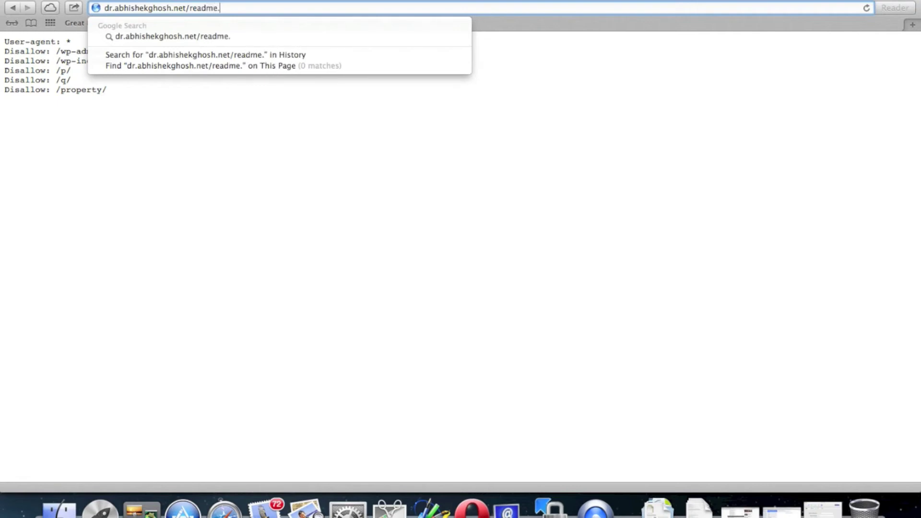
pyautogui.press('Return')
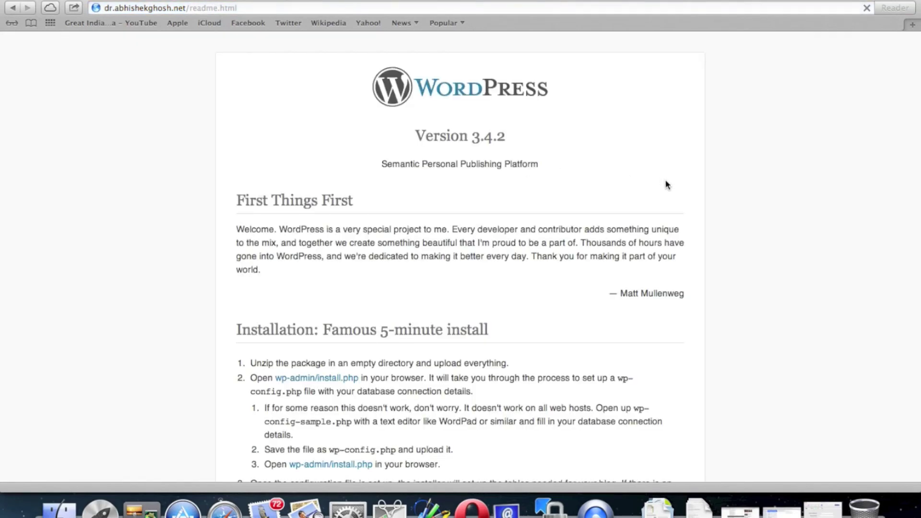
# Look through the WordPress readme page and follow the wp-admin/install.php link in its installation instructions.
pyautogui.scroll(-10, 681, 187)
pyautogui.scroll(10, 698, 189)
pyautogui.scroll(-3, 697, 193)
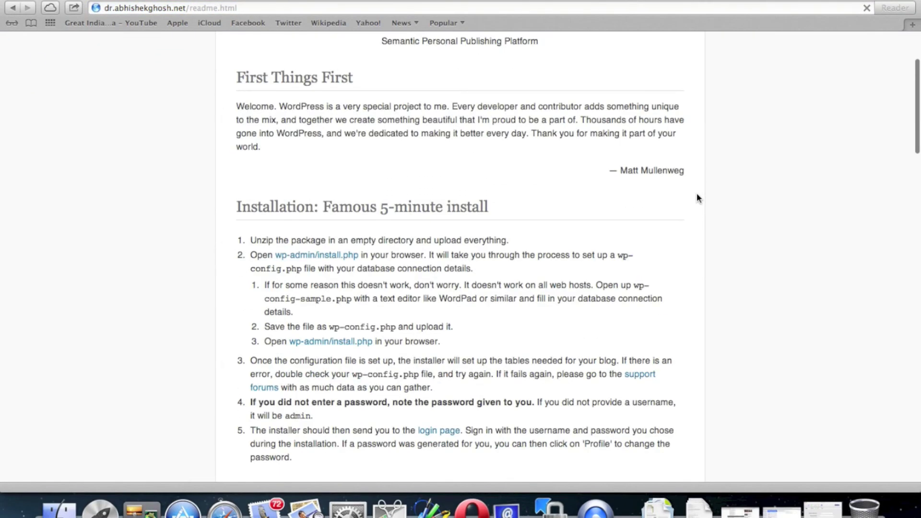
pyautogui.scroll(-3, 689, 195)
pyautogui.click(329, 232)
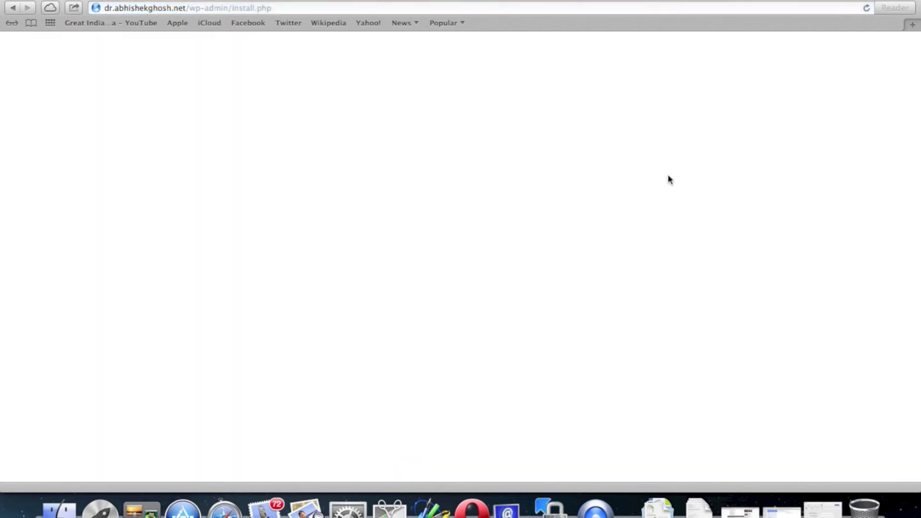
# Return to the readme page and follow the wp-admin/update-core.php link under Using the Automatic Updater.
pyautogui.click(16, 10)
pyautogui.scroll(-5, 559, 336)
pyautogui.scroll(-4, 559, 336)
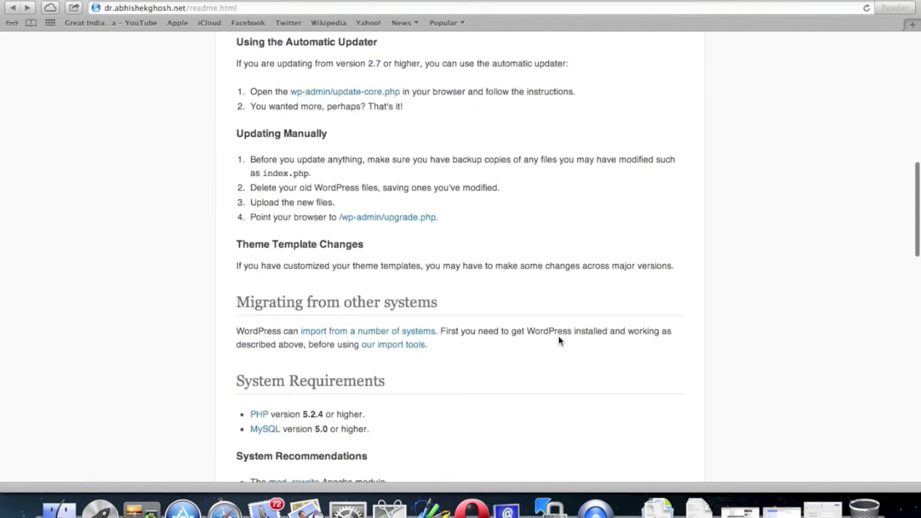
pyautogui.click(339, 92)
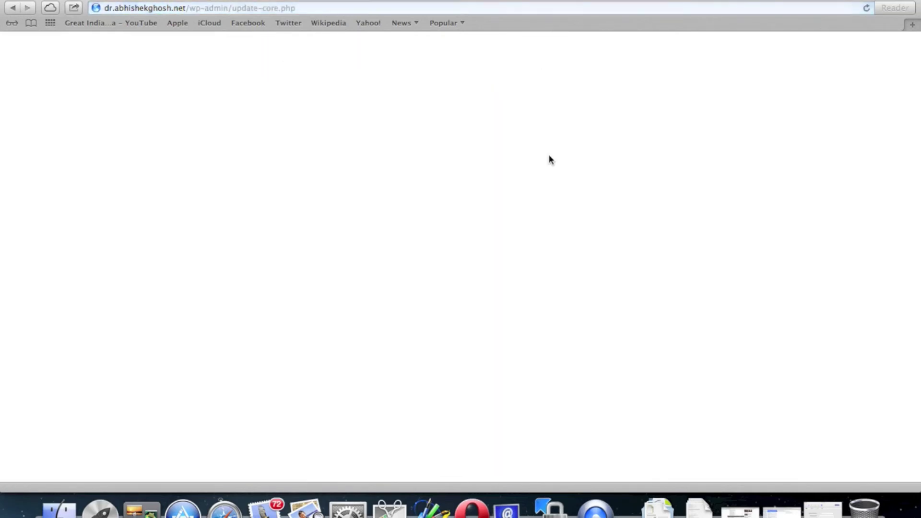
pyautogui.click(319, 8)
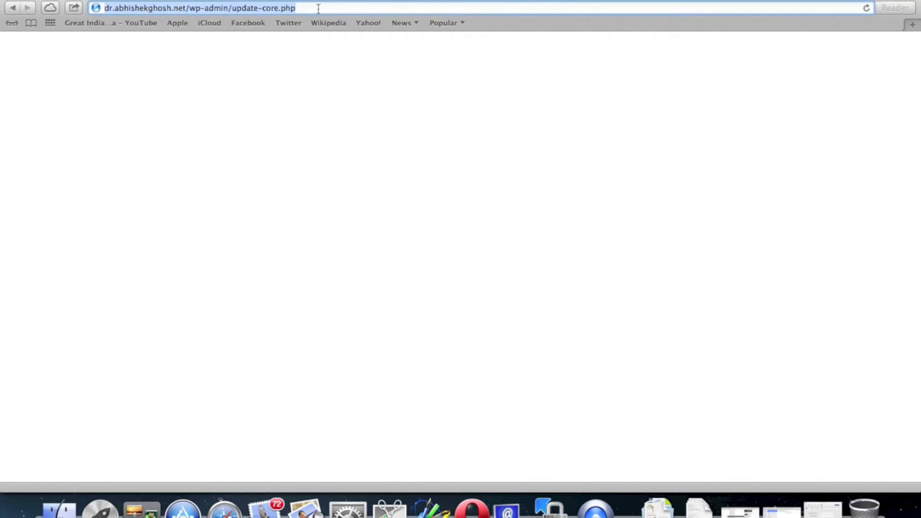
pyautogui.click(327, 45)
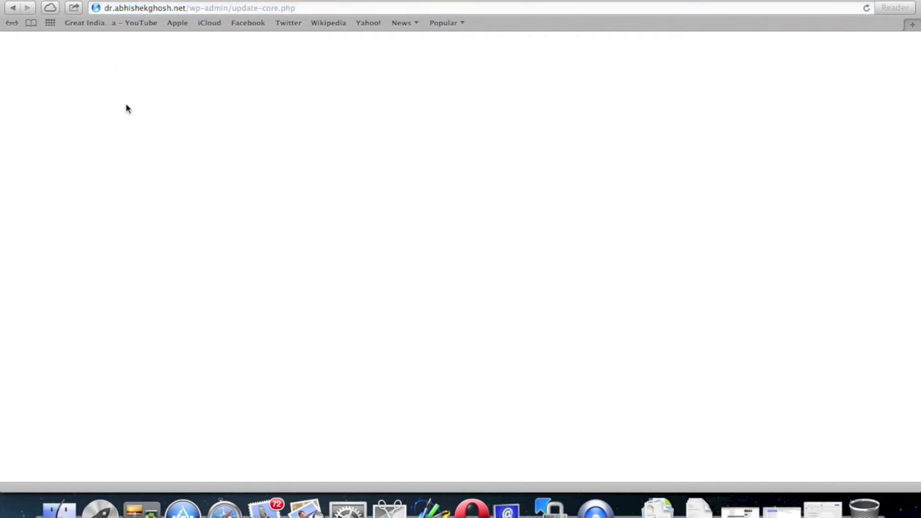
# Switch to the SFTP client and create a directory named old-wordpress in the remote content folder.
pyautogui.press('super+Tab')
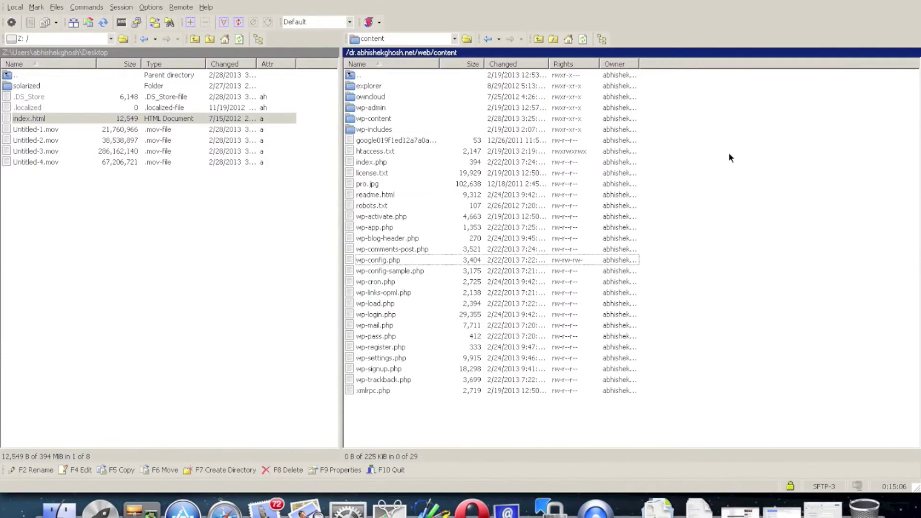
pyautogui.rightClick(701, 171)
pyautogui.moveTo(748, 240)
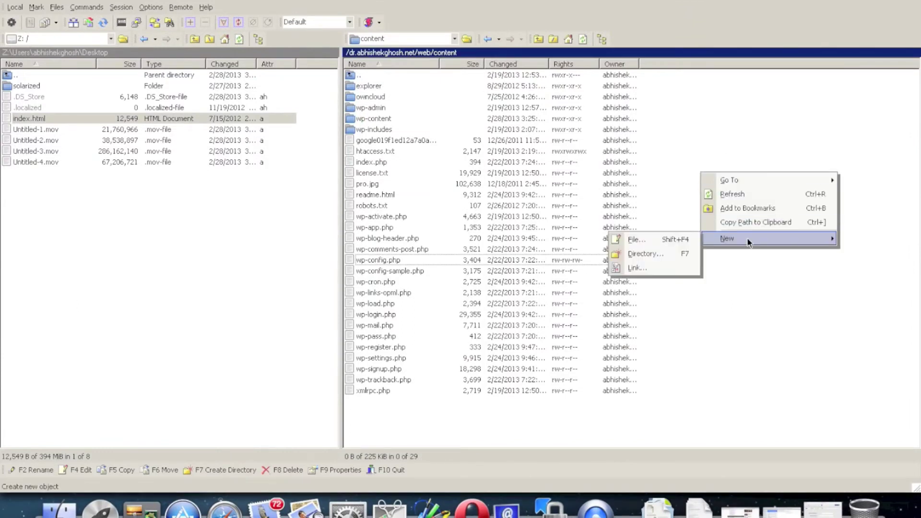
pyautogui.click(657, 253)
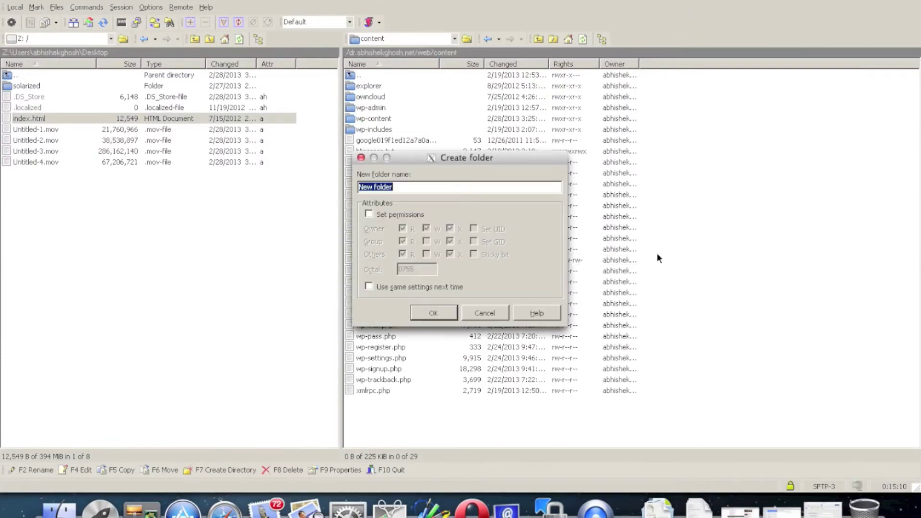
pyautogui.write('old-wordpress')
pyautogui.click(431, 313)
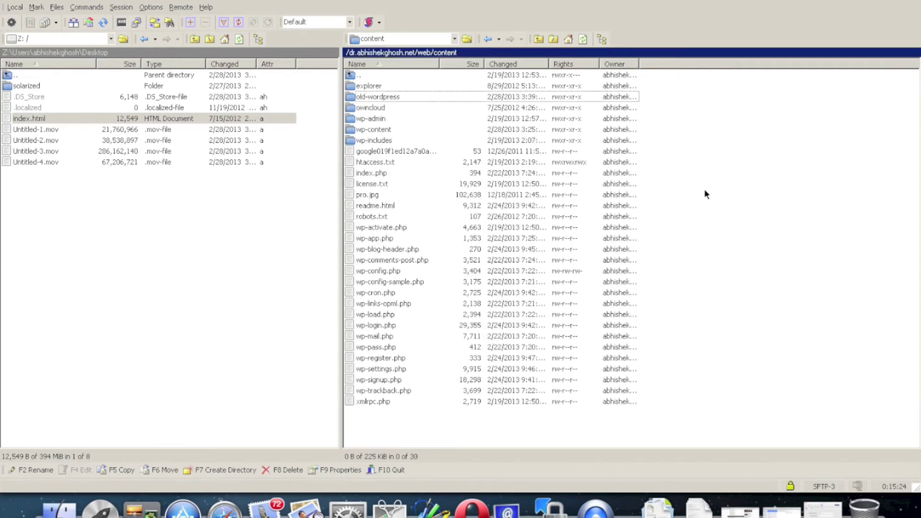
# Select the wp-admin, wp-content and wp-includes folders together in the remote content folder.
pyautogui.click(434, 100)
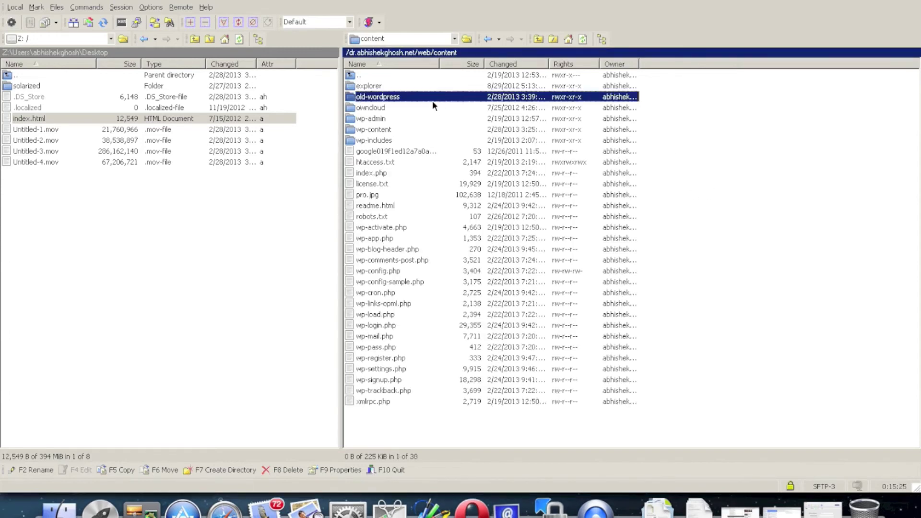
pyautogui.click(401, 120)
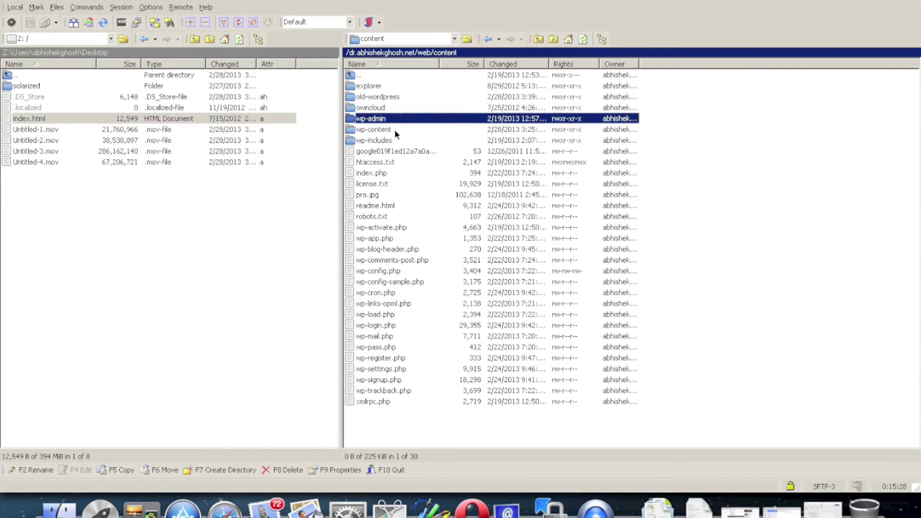
pyautogui.press('alt')
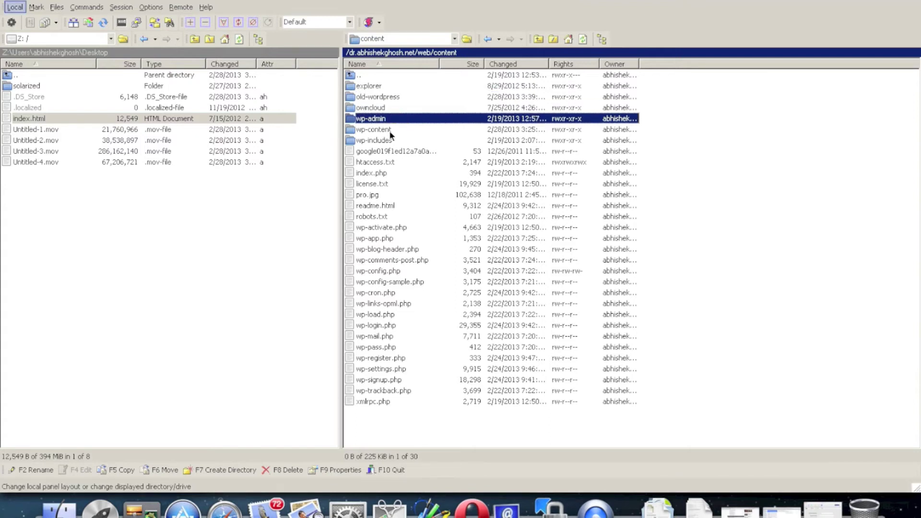
pyautogui.keyDown('ctrl'); pyautogui.click(390, 131); pyautogui.keyUp('ctrl')
pyautogui.keyDown('ctrl'); pyautogui.click(399, 141); pyautogui.keyUp('ctrl')
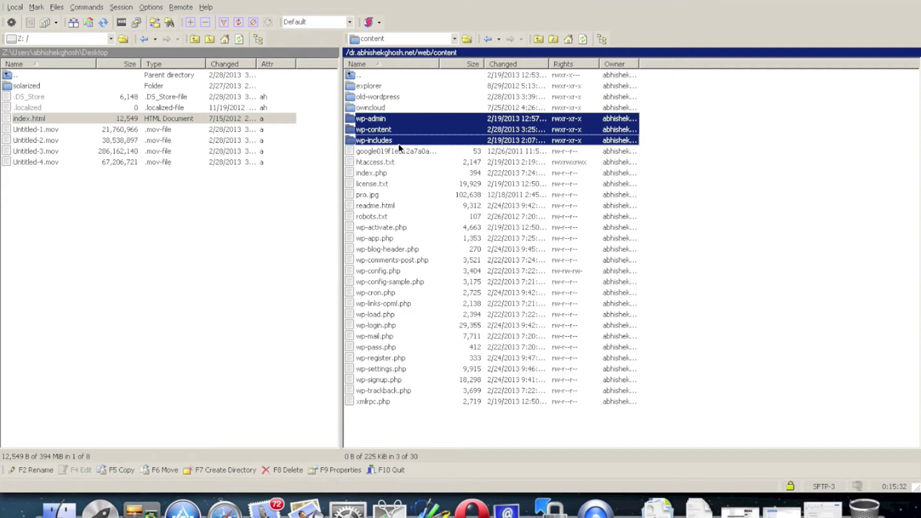
# Add index.php, license.txt and readme.html to the selection, leaving out pro.jpg and robots.txt.
pyautogui.keyDown('ctrl'); pyautogui.click(388, 172); pyautogui.keyUp('ctrl')
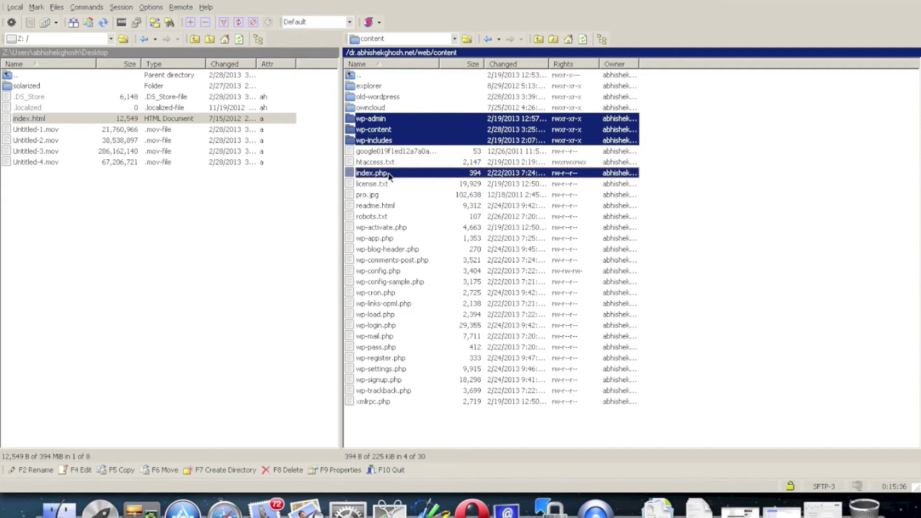
pyautogui.keyDown('ctrl'); pyautogui.click(388, 184); pyautogui.keyUp('ctrl')
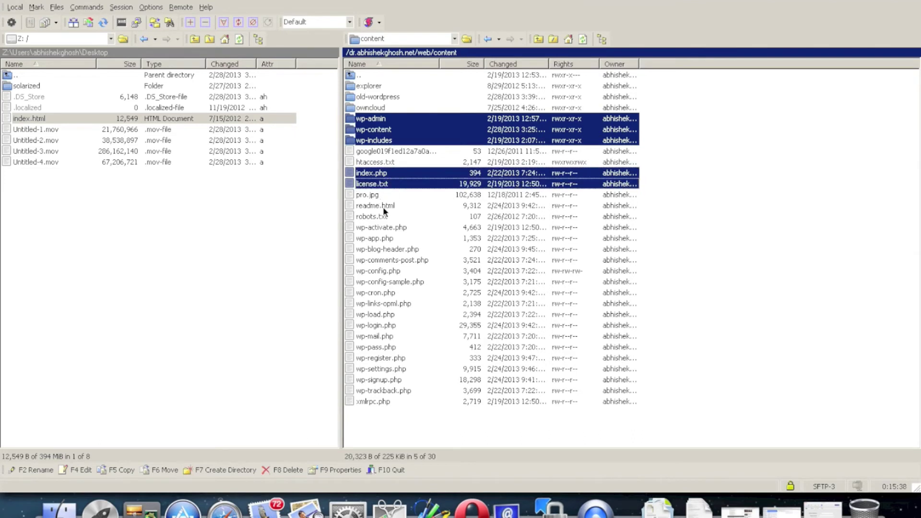
pyautogui.keyDown('ctrl'); pyautogui.click(391, 205); pyautogui.keyUp('ctrl')
pyautogui.keyDown('ctrl'); pyautogui.click(389, 219); pyautogui.keyUp('ctrl')
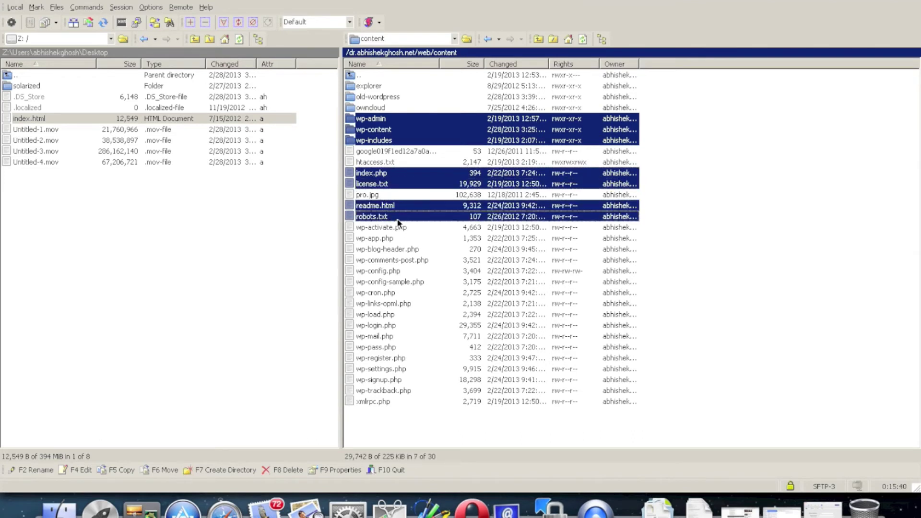
pyautogui.keyDown('ctrl'); pyautogui.click(398, 218); pyautogui.keyUp('ctrl')
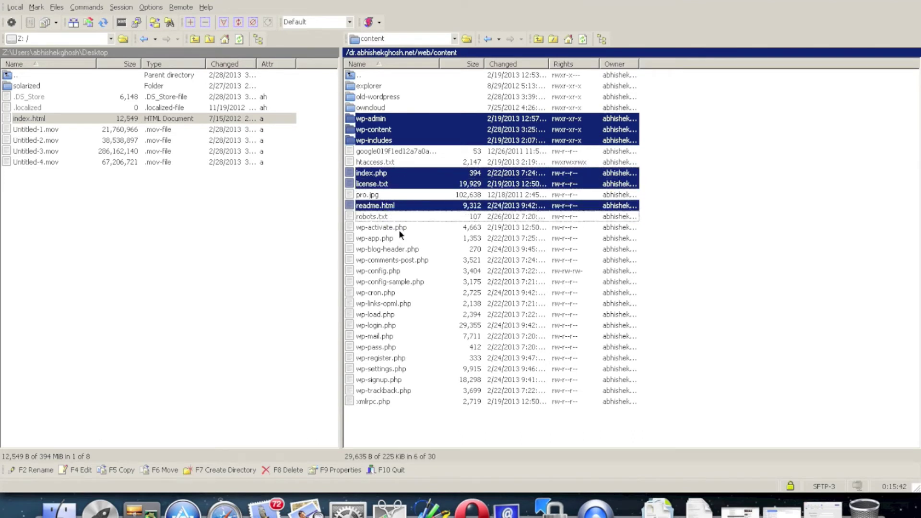
# Extend the selection with the remote files wp-activate.php through wp-links-opml.php.
pyautogui.keyDown('ctrl'); pyautogui.click(399, 228); pyautogui.keyUp('ctrl')
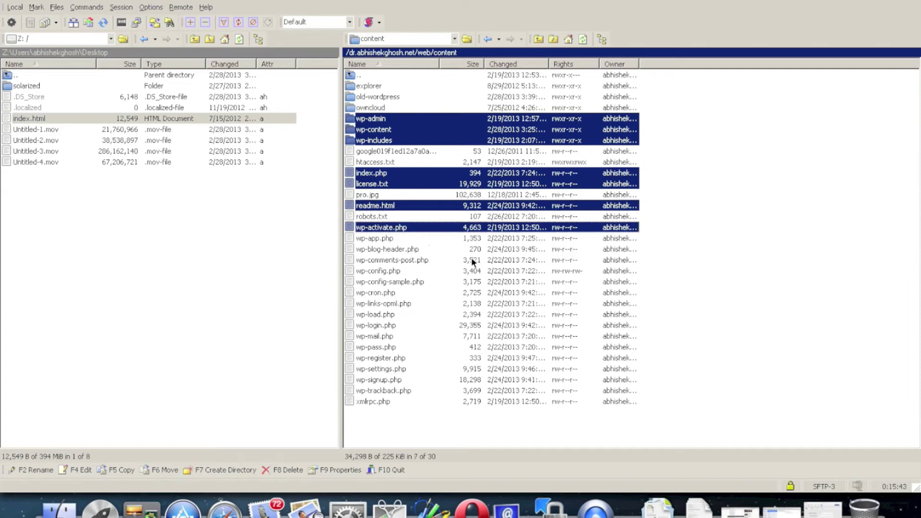
pyautogui.keyDown('ctrl'); pyautogui.click(386, 240); pyautogui.keyUp('ctrl')
pyautogui.keyDown('ctrl'); pyautogui.click(389, 250); pyautogui.keyUp('ctrl')
pyautogui.keyDown('ctrl'); pyautogui.click(391, 261); pyautogui.keyUp('ctrl')
pyautogui.keyDown('ctrl'); pyautogui.click(387, 272); pyautogui.keyUp('ctrl')
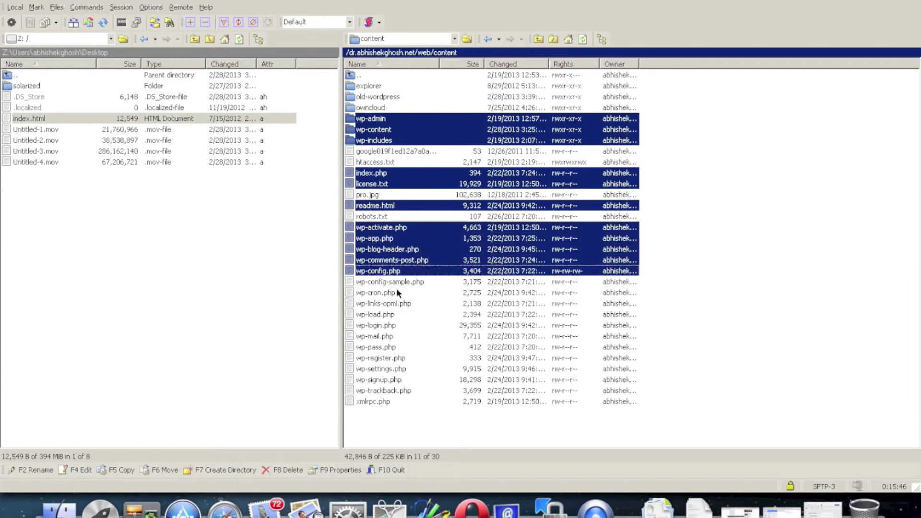
pyautogui.keyDown('ctrl'); pyautogui.click(398, 283); pyautogui.keyUp('ctrl')
pyautogui.keyDown('ctrl'); pyautogui.click(389, 294); pyautogui.keyUp('ctrl')
pyautogui.keyDown('ctrl'); pyautogui.click(387, 303); pyautogui.keyUp('ctrl')
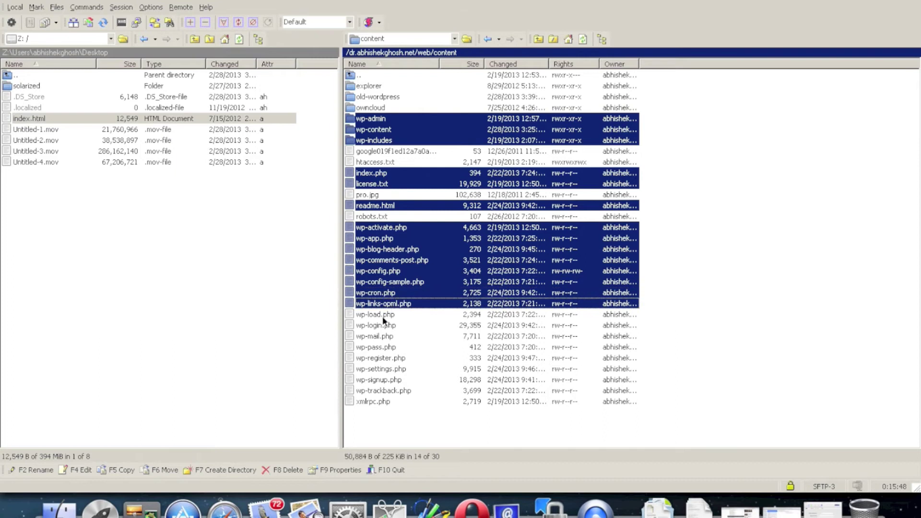
# Add the remaining WordPress files, wp-load.php through xmlrpc.php, to the remote selection.
pyautogui.keyDown('ctrl'); pyautogui.click(385, 315); pyautogui.keyUp('ctrl')
pyautogui.keyDown('ctrl'); pyautogui.click(385, 326); pyautogui.keyUp('ctrl')
pyautogui.keyDown('ctrl'); pyautogui.click(383, 337); pyautogui.keyUp('ctrl')
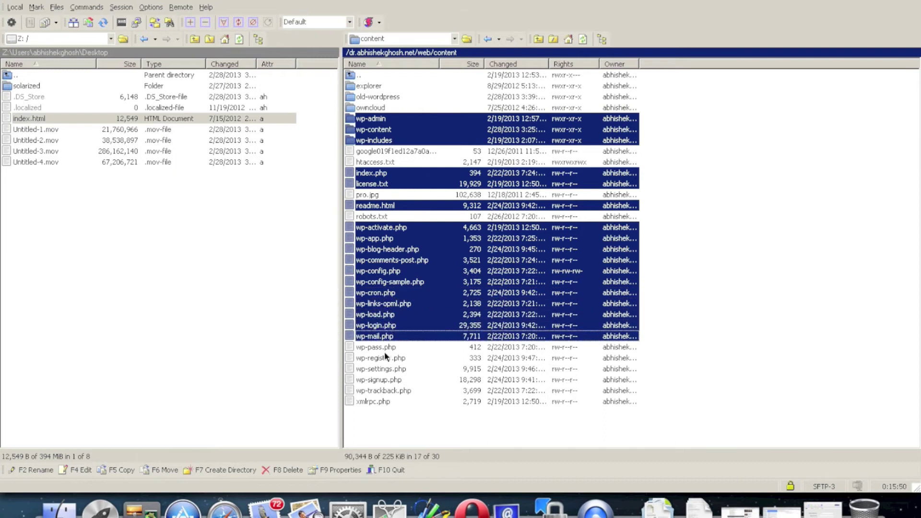
pyautogui.keyDown('ctrl'); pyautogui.click(385, 350); pyautogui.keyUp('ctrl')
pyautogui.keyDown('ctrl'); pyautogui.click(385, 359); pyautogui.keyUp('ctrl')
pyautogui.keyDown('ctrl'); pyautogui.click(384, 369); pyautogui.keyUp('ctrl')
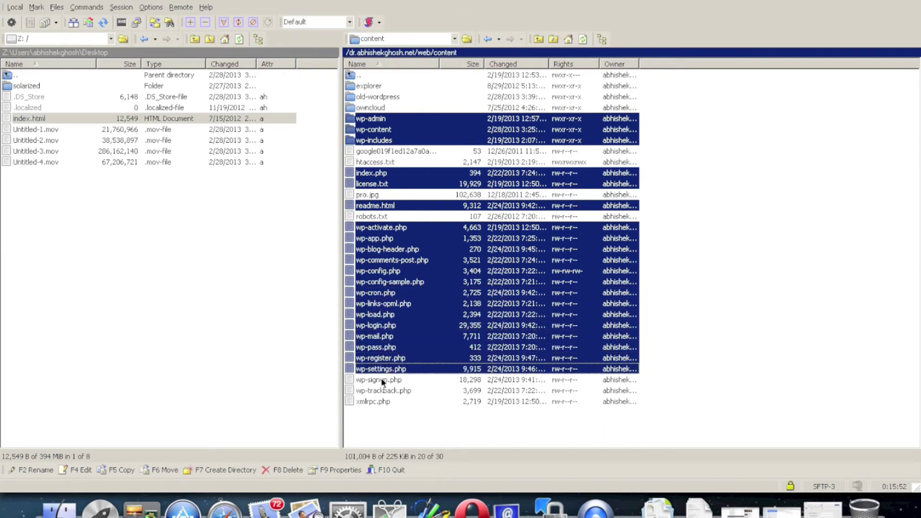
pyautogui.keyDown('ctrl'); pyautogui.click(381, 380); pyautogui.keyUp('ctrl')
pyautogui.keyDown('ctrl'); pyautogui.click(379, 391); pyautogui.keyUp('ctrl')
pyautogui.keyDown('ctrl'); pyautogui.click(375, 401); pyautogui.keyUp('ctrl')
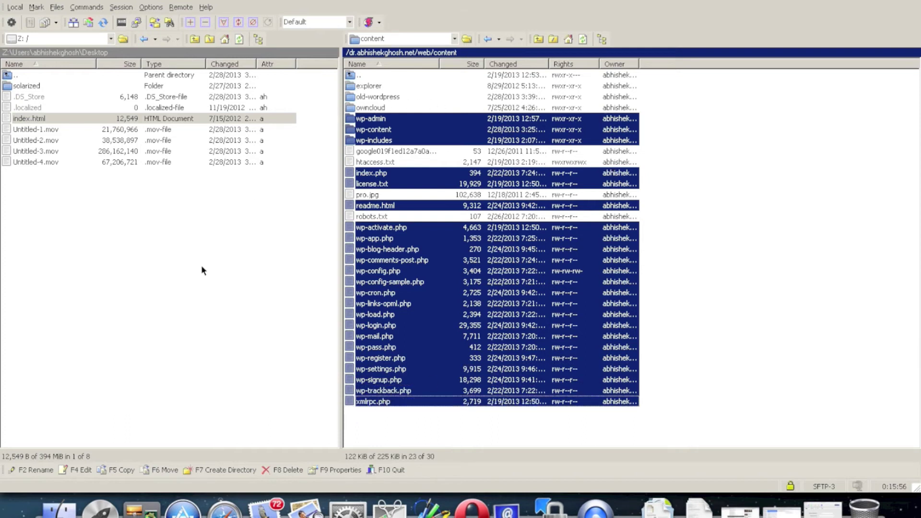
# Move all selected WordPress folders and files on the server into the content/old-wordpress/ directory.
pyautogui.click(515, 142)
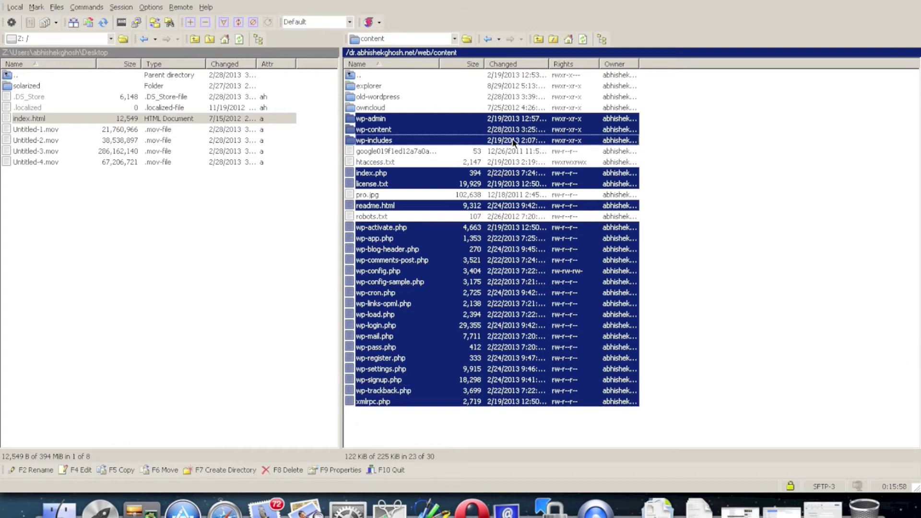
pyautogui.rightClick(514, 143)
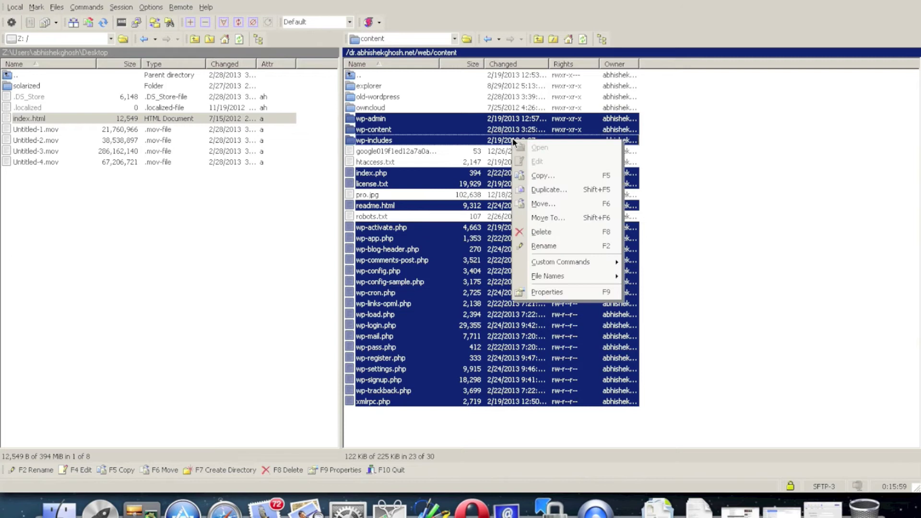
pyautogui.click(596, 217)
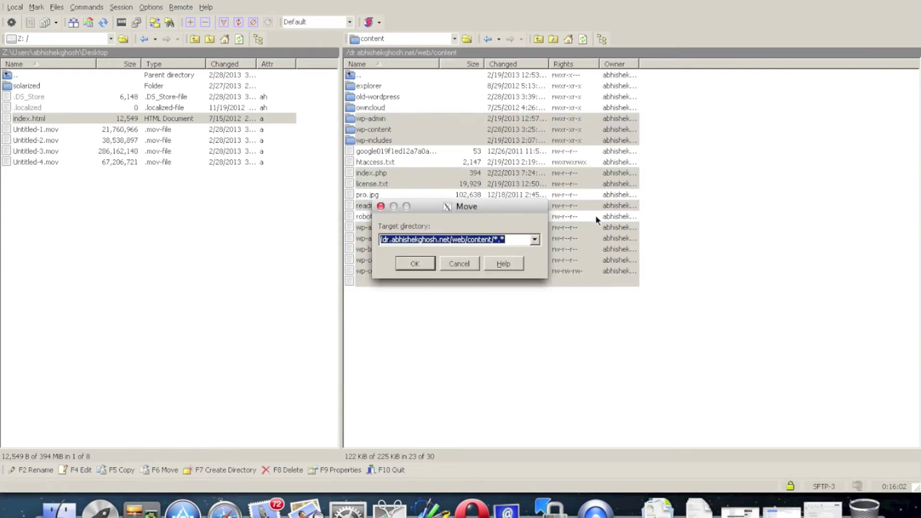
pyautogui.click(495, 239)
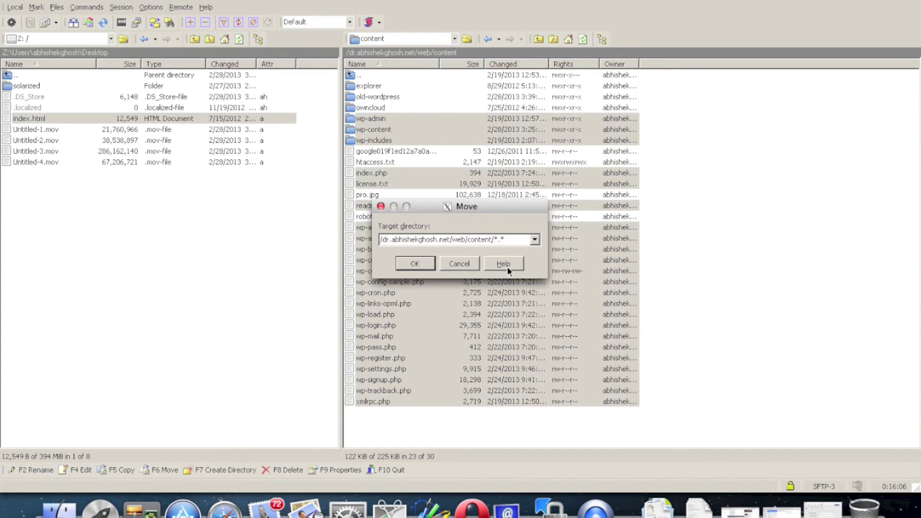
pyautogui.write('old-wordpress/')
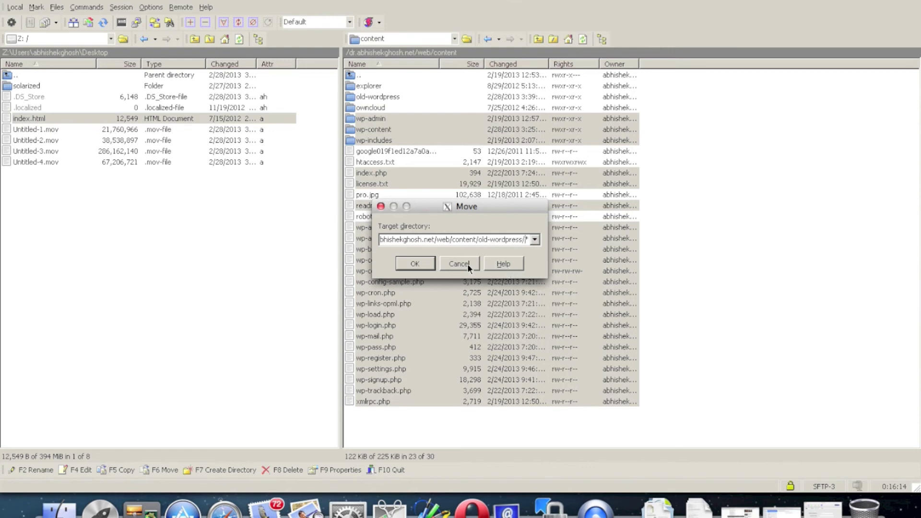
pyautogui.click(429, 264)
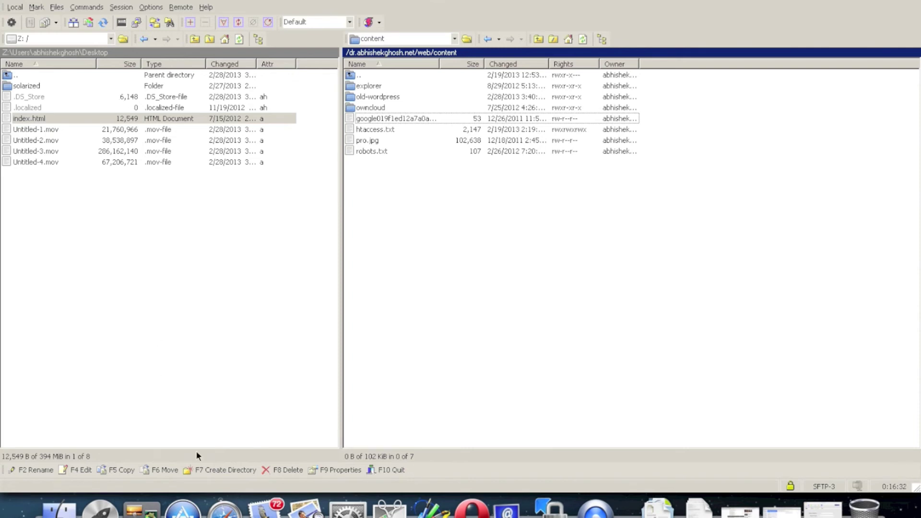
# Switch to Safari and load thecustomizewindows.com.
pyautogui.click(223, 509)
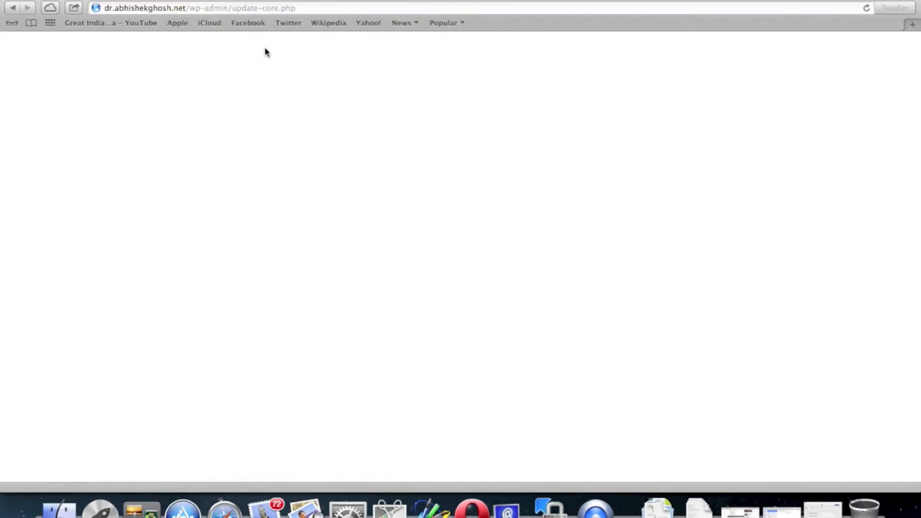
pyautogui.click(323, 7)
pyautogui.write('the')
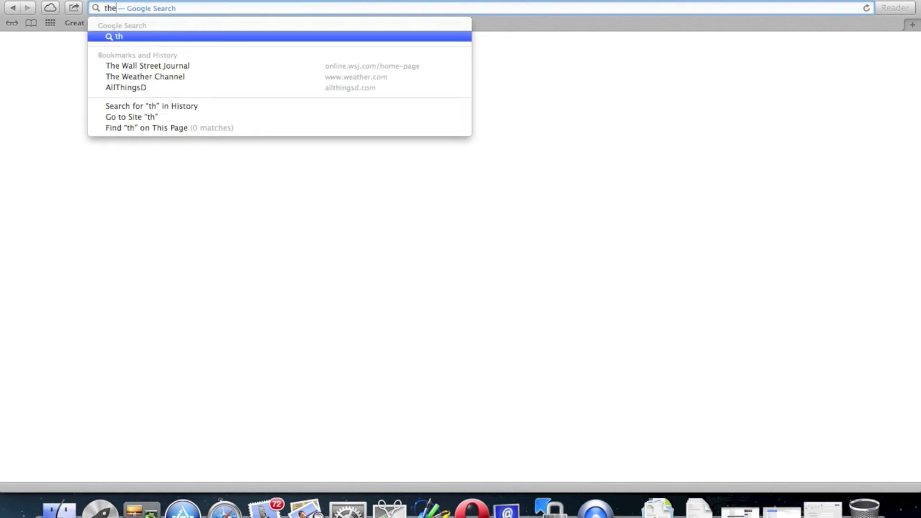
pyautogui.write('cust')
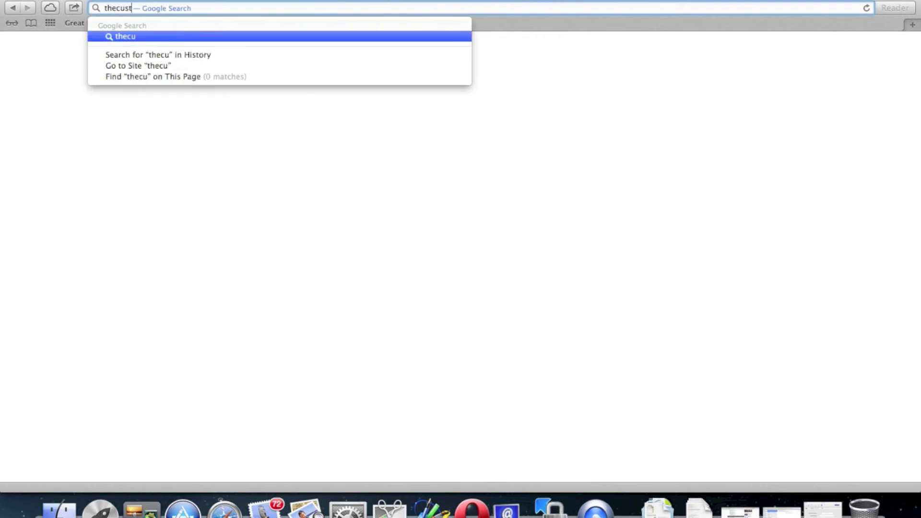
pyautogui.write('omizewin')
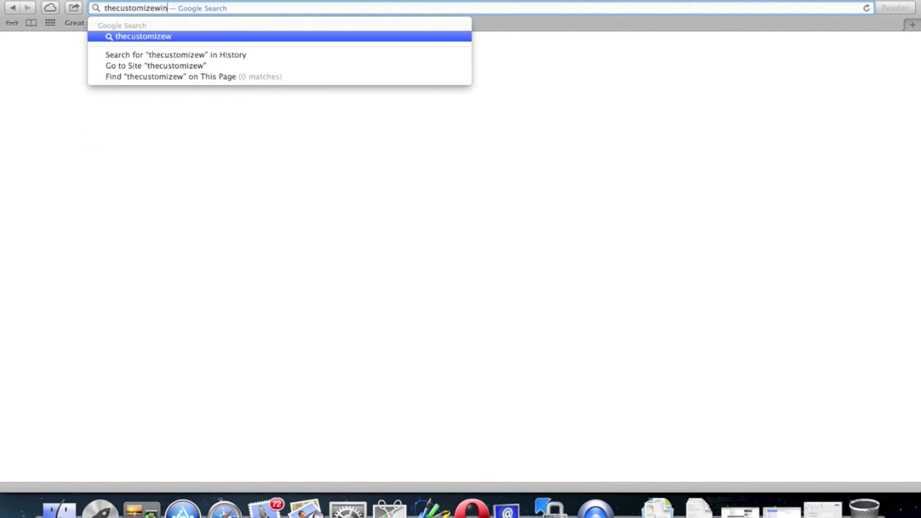
pyautogui.write('dows.com')
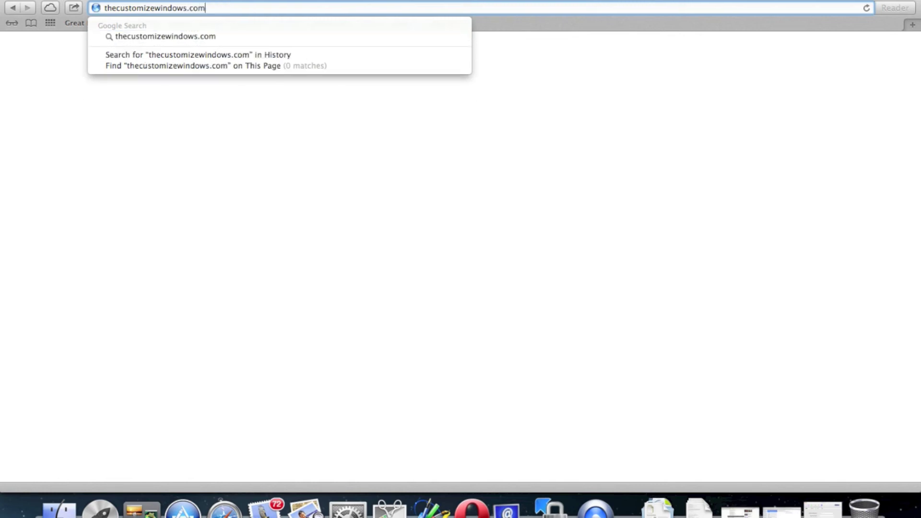
pyautogui.press('Return')
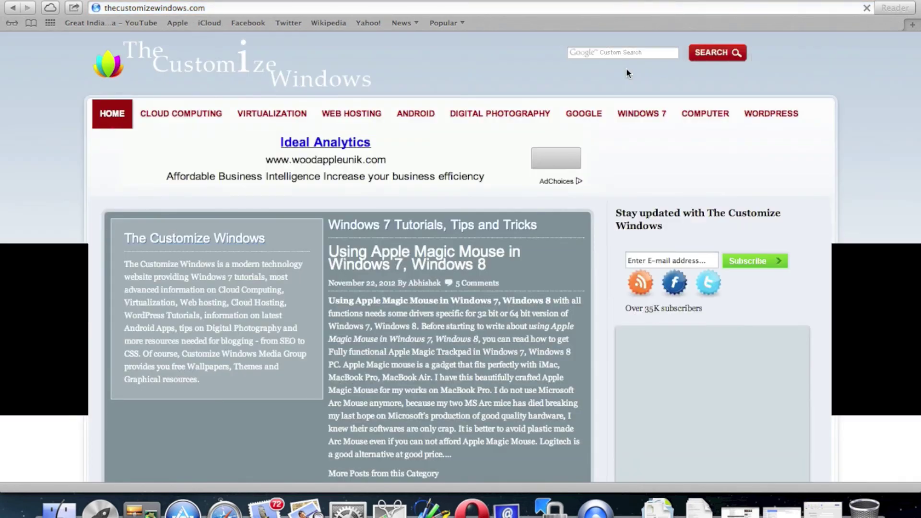
# Search the site for "wordpress database repair" and look through the results.
pyautogui.click(622, 52)
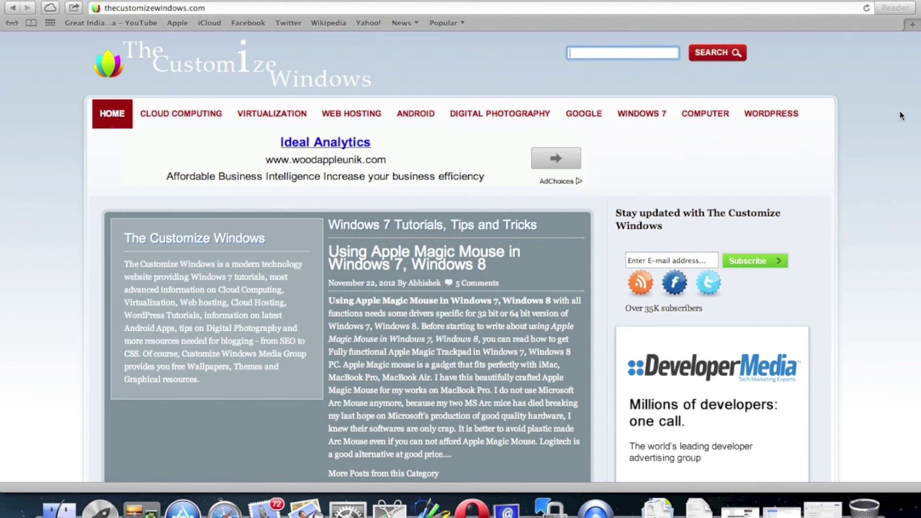
pyautogui.write('wordpress database repair')
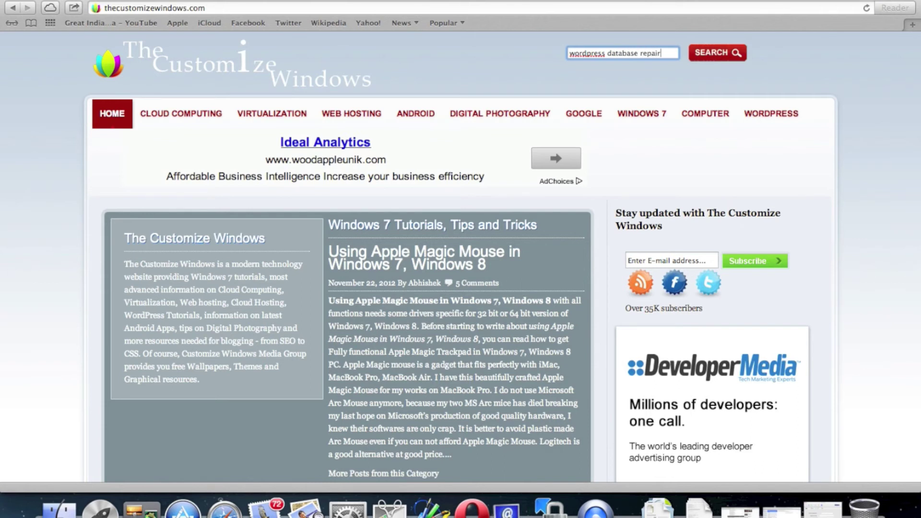
pyautogui.press('Return')
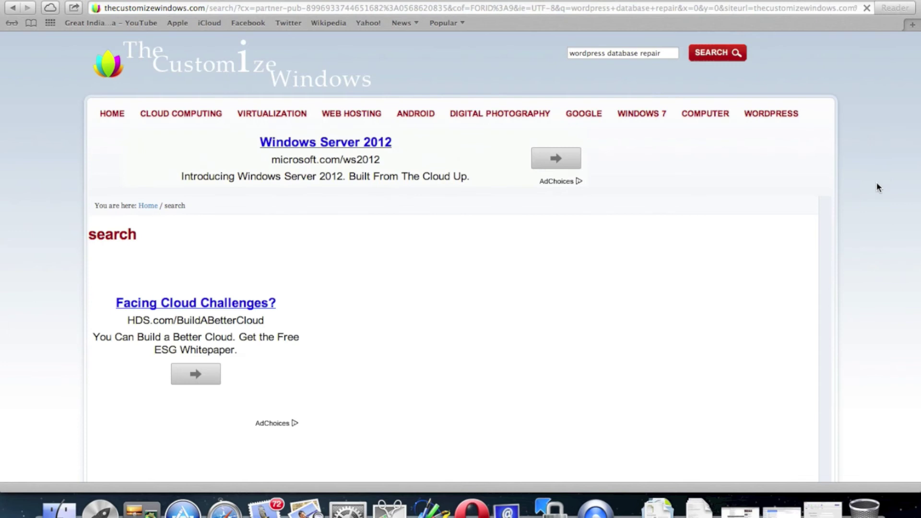
pyautogui.scroll(-5, 878, 187)
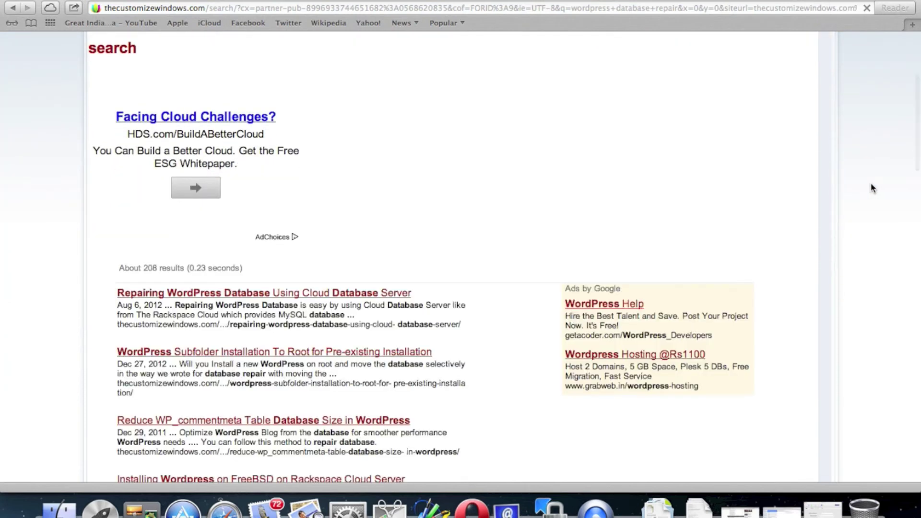
pyautogui.scroll(-2, 871, 182)
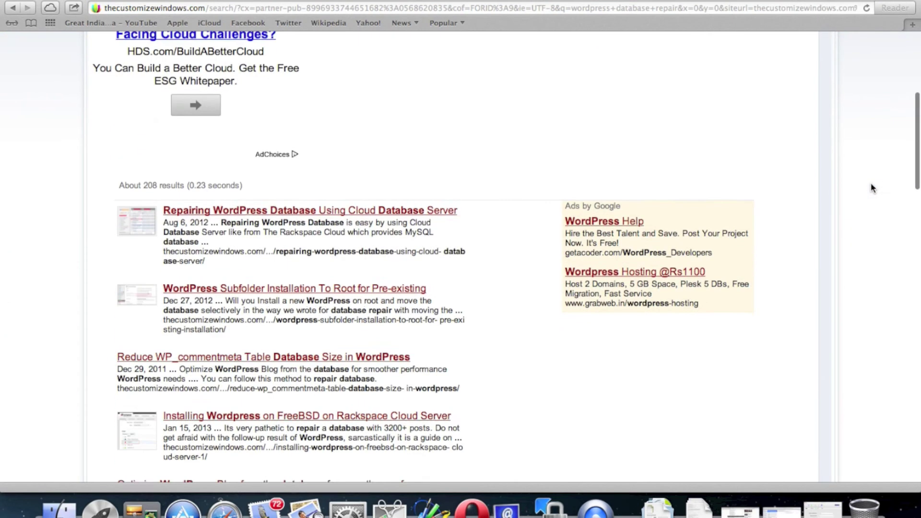
# Open the article "Repairing WordPress Database Using Cloud Database Server" and review its backup advice and list of default MySQL tables.
pyautogui.click(338, 214)
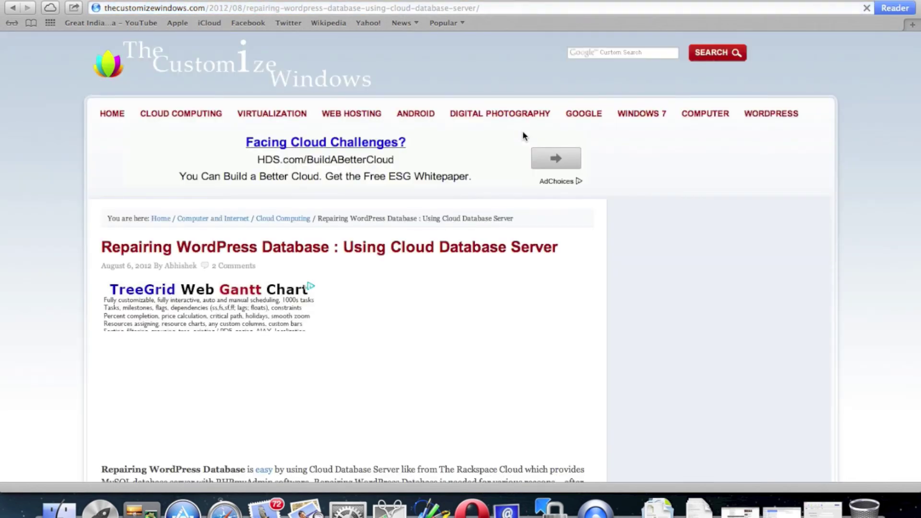
pyautogui.scroll(-10, 494, 296)
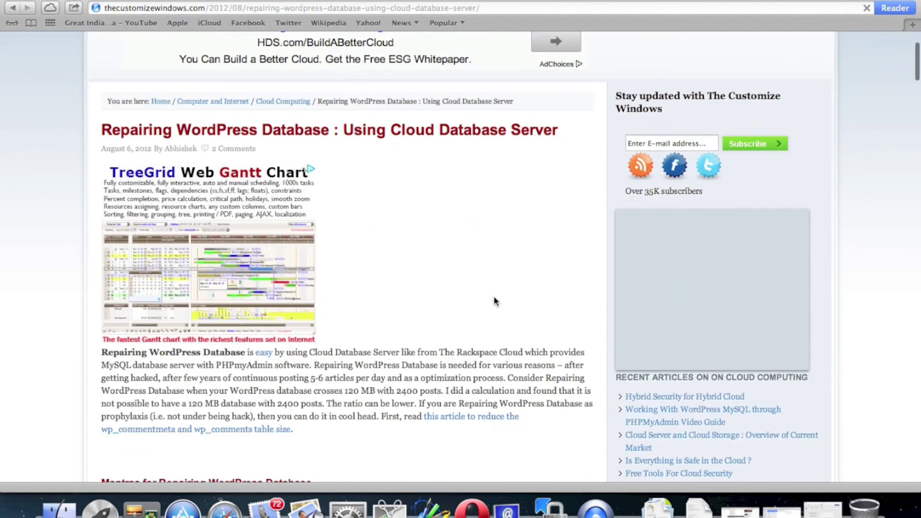
pyautogui.scroll(-15, 493, 303)
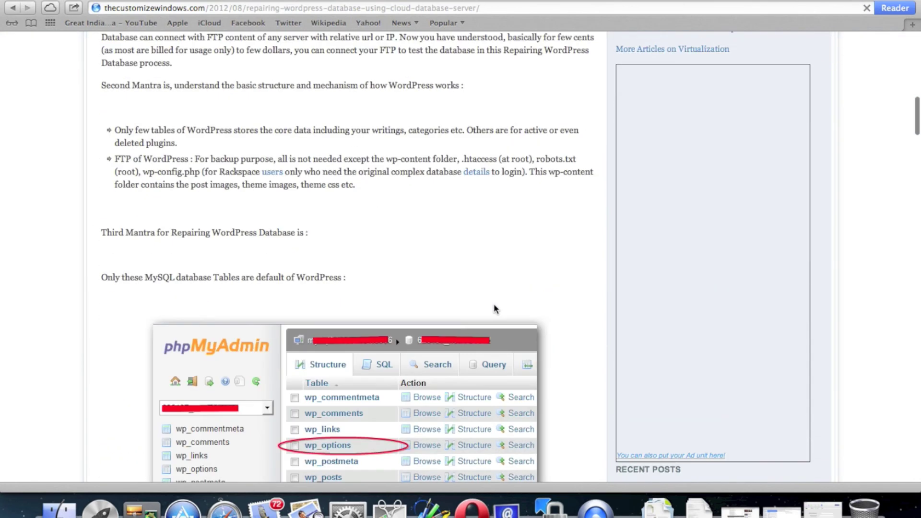
pyautogui.scroll(10, 497, 311)
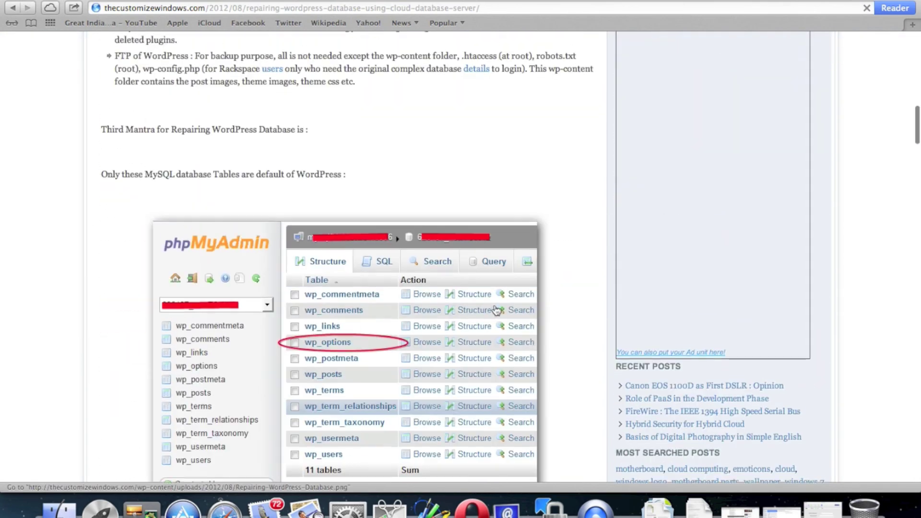
pyautogui.scroll(4, 495, 304)
pyautogui.scroll(-10, 494, 305)
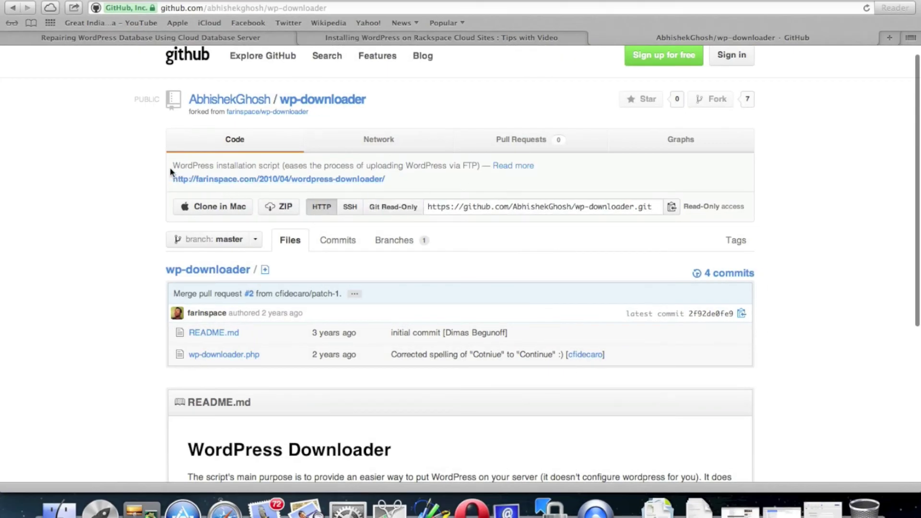
# Open the wp-downloader.php file in the wp-downloader GitHub repository and bring its source code into view.
pyautogui.scroll(-5, 659, 243)
pyautogui.scroll(3, 658, 244)
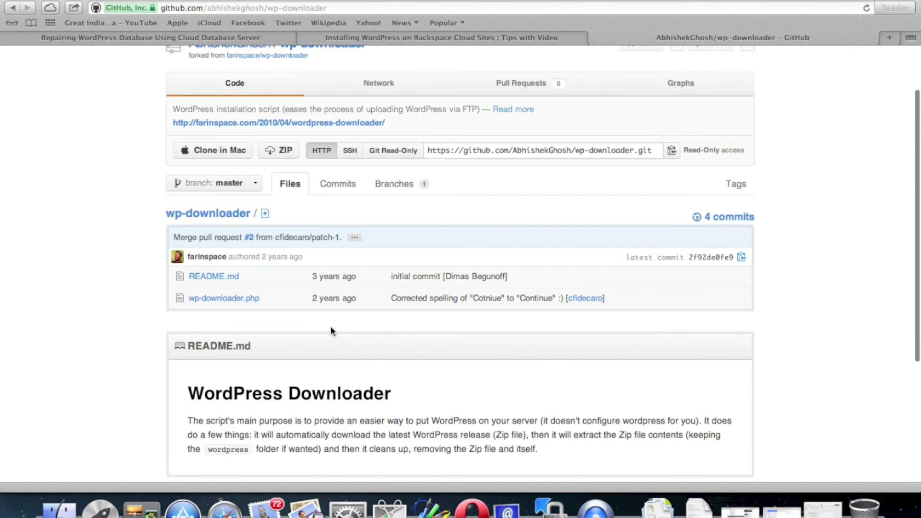
pyautogui.click(245, 300)
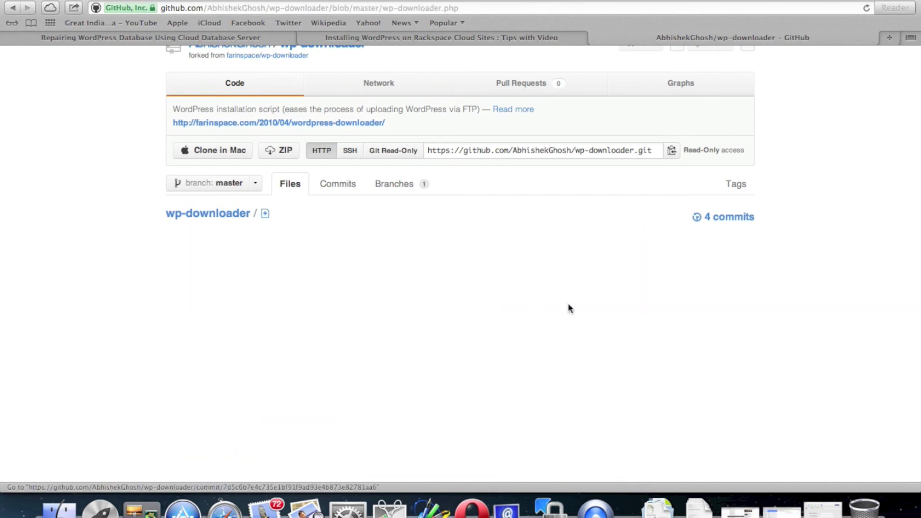
pyautogui.scroll(-3, 891, 302)
pyautogui.scroll(5, 556, 215)
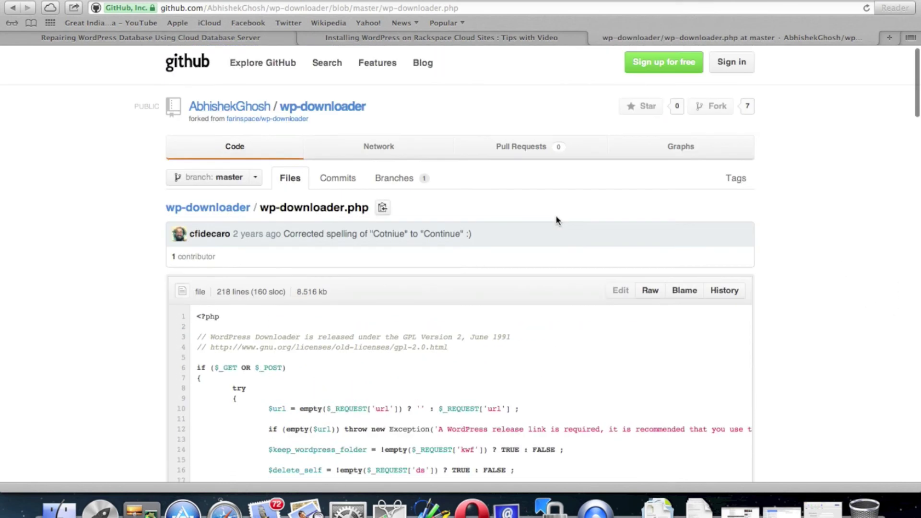
pyautogui.scroll(-1, 249, 287)
pyautogui.scroll(-3, 250, 288)
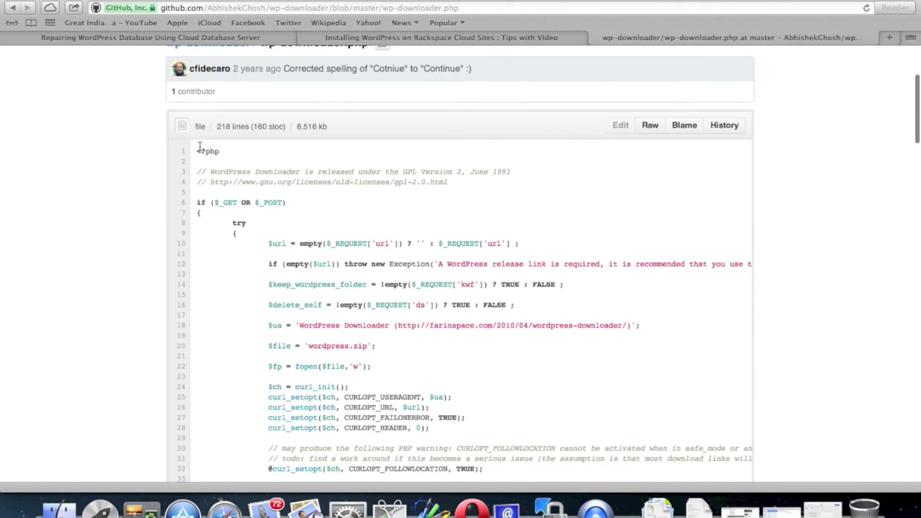
# Examine the wp-downloader.php source code from the opening PHP tag to the closing html tag.
pyautogui.moveTo(201, 150); pyautogui.dragTo(305, 288)
pyautogui.click(304, 288)
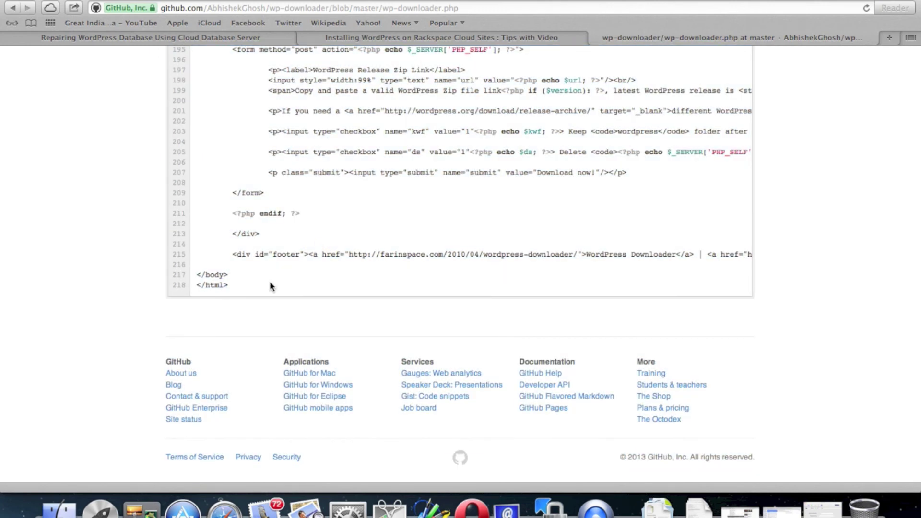
pyautogui.scroll(20, 269, 283)
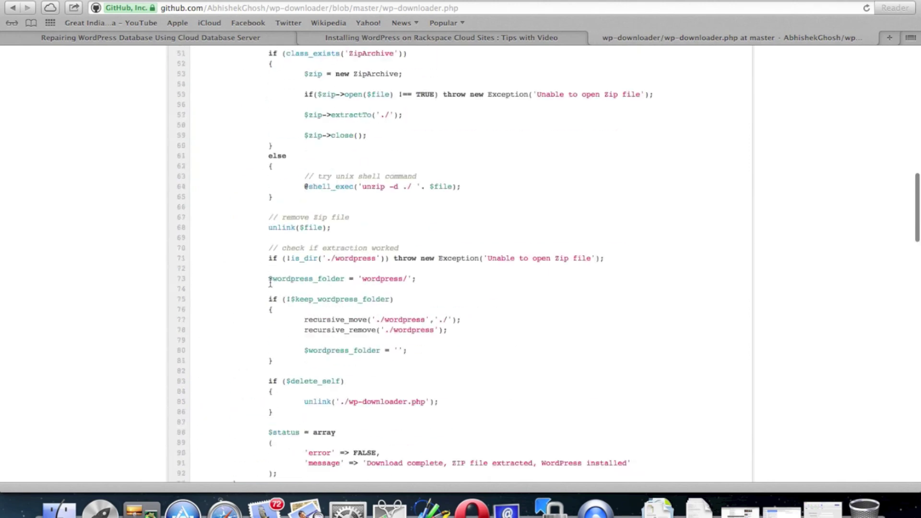
pyautogui.scroll(15, 270, 282)
pyautogui.scroll(-3, 193, 302)
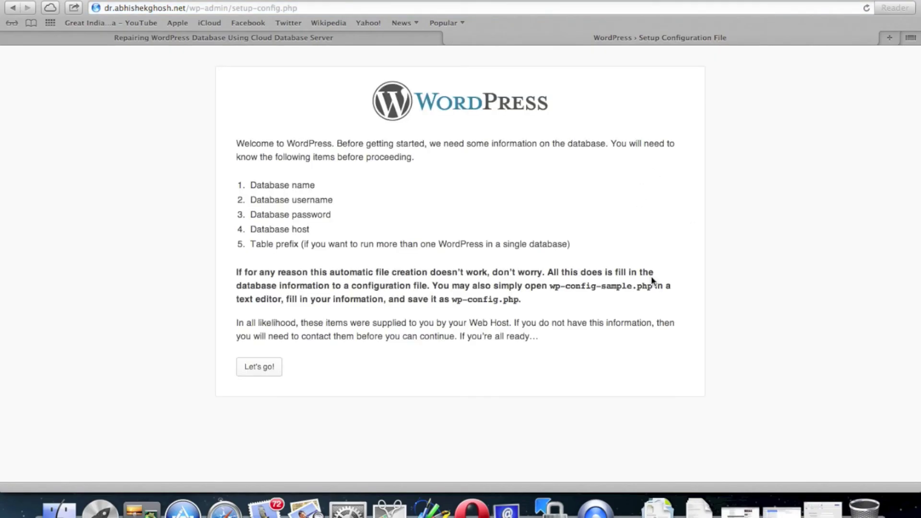
# Proceed to the WordPress database connection form and set the table prefix to dr_.
pyautogui.click(270, 371)
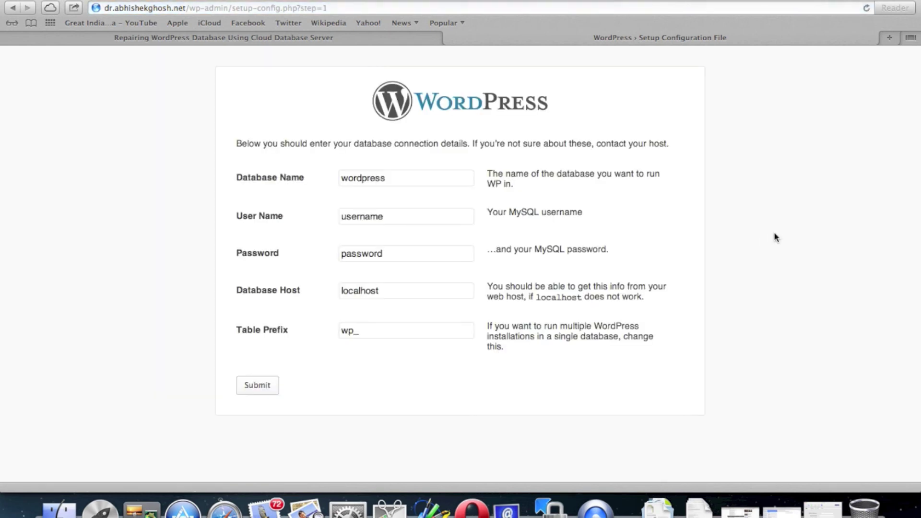
pyautogui.doubleClick(354, 331)
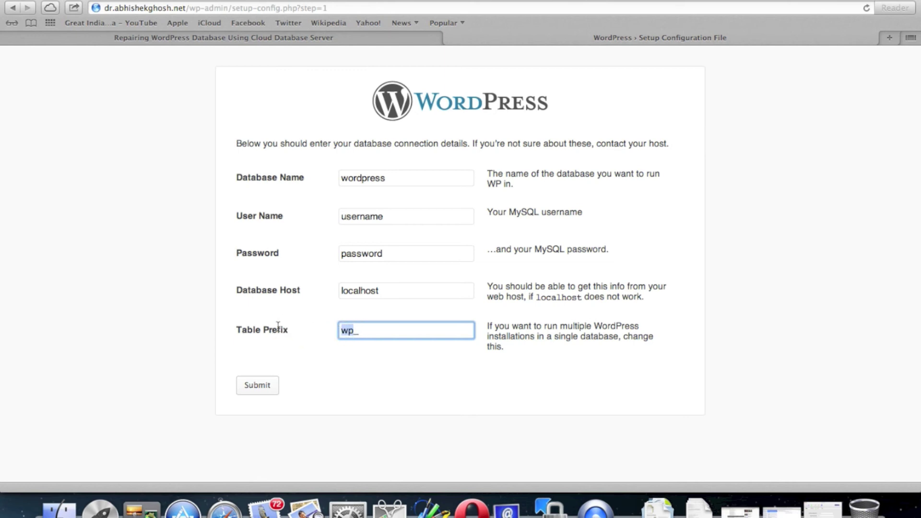
pyautogui.write('dr_')
pyautogui.click(397, 287)
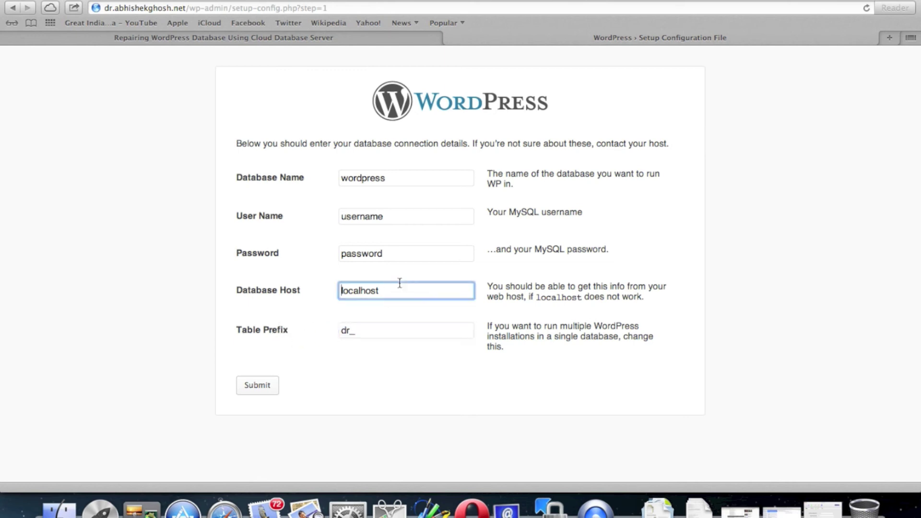
pyautogui.click(408, 177)
pyautogui.click(403, 217)
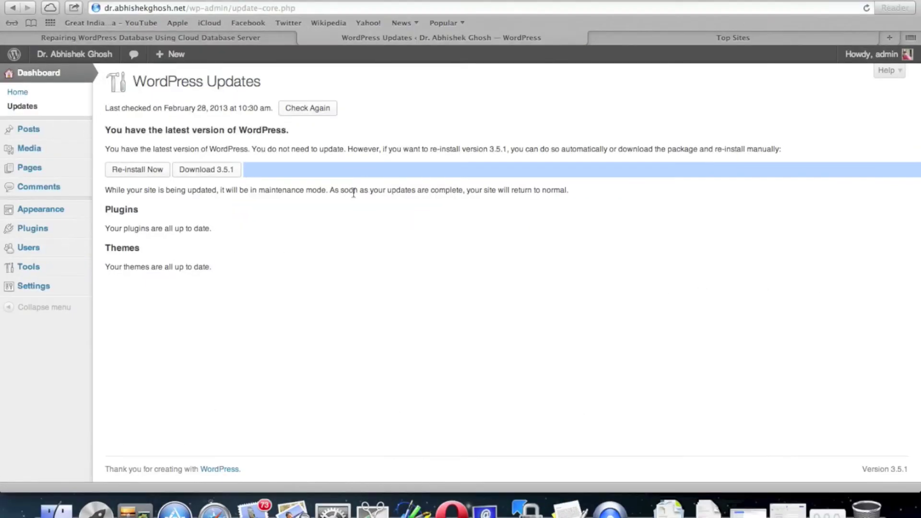
# Open the reinstalled site's front page in a new tab, close the Top Sites tab, and look over the page.
pyautogui.click(350, 261)
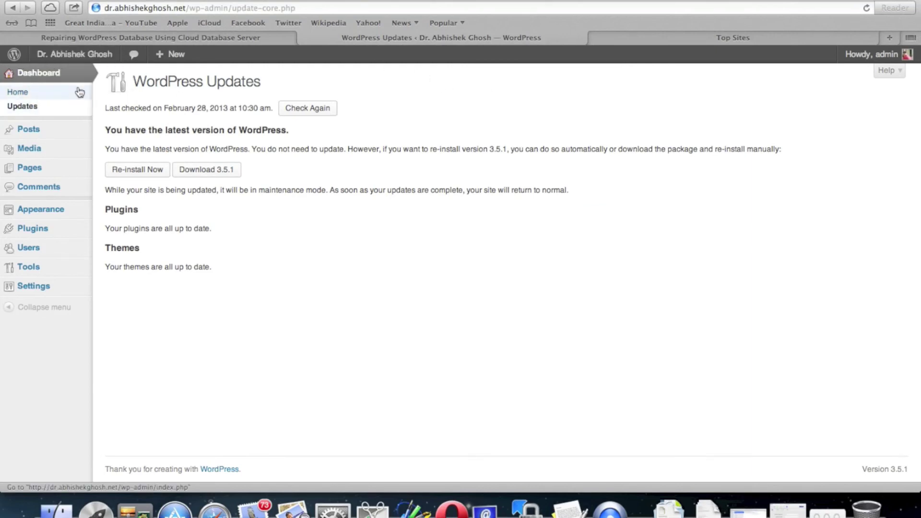
pyautogui.moveTo(83, 57)
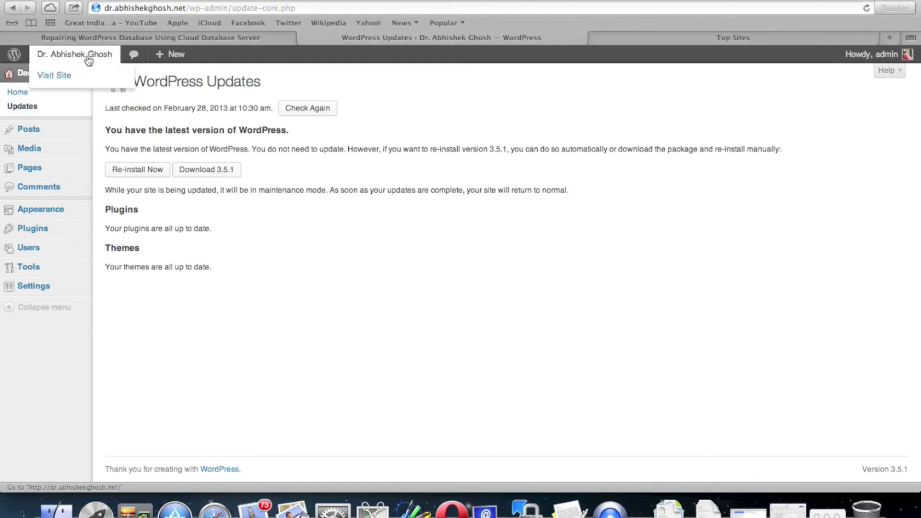
pyautogui.rightClick(66, 76)
pyautogui.click(112, 100)
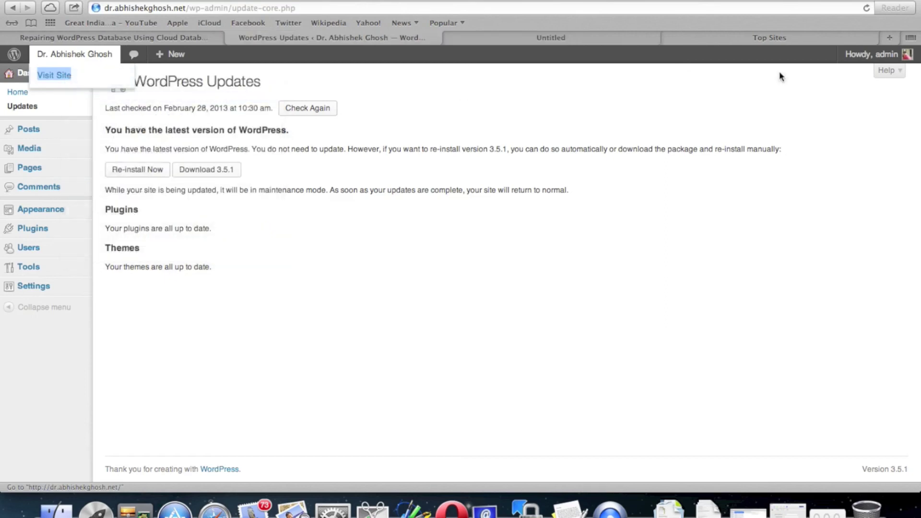
pyautogui.click(562, 38)
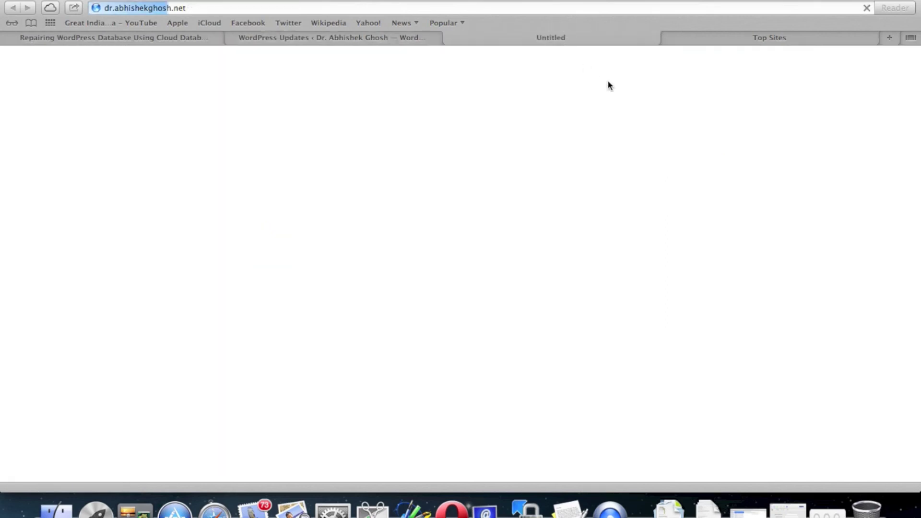
pyautogui.click(695, 43)
pyautogui.click(669, 38)
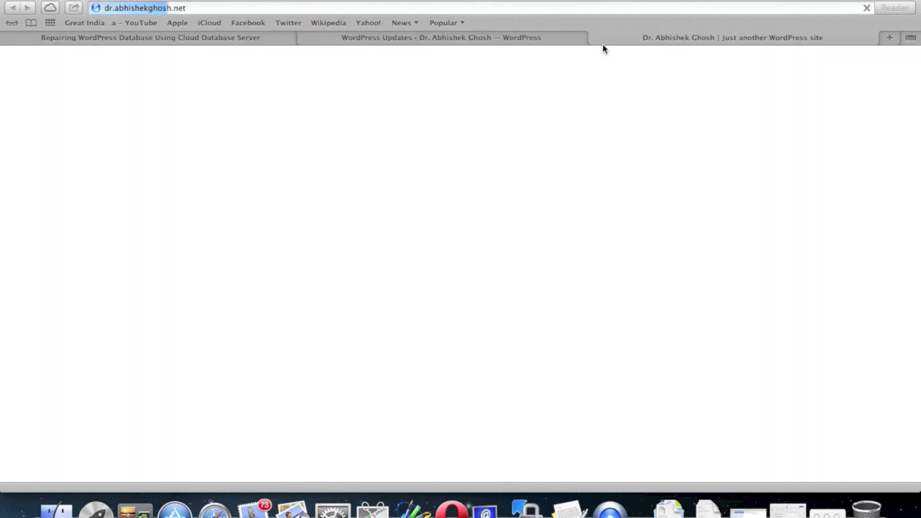
pyautogui.scroll(-5, 817, 172)
pyautogui.scroll(5, 816, 173)
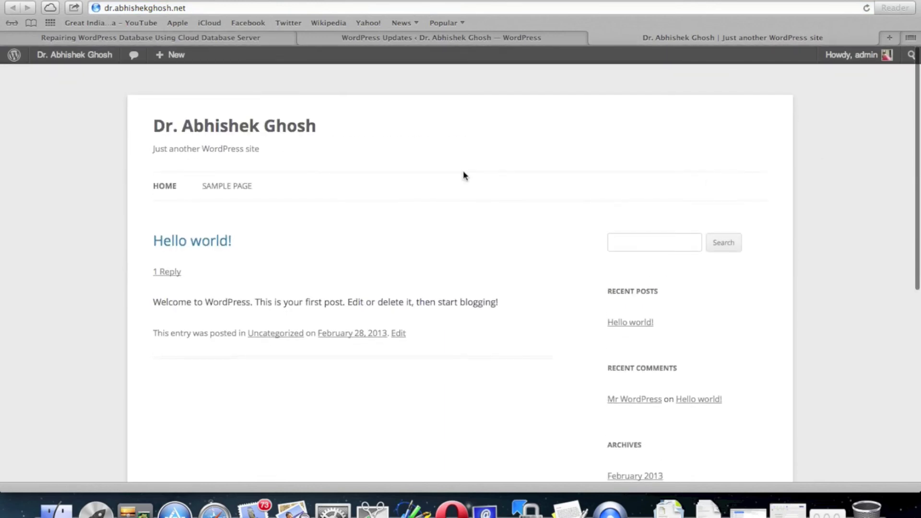
# Open the Hello world! post, look through it down to the comment form, and close its tab to return to WordPress Updates.
pyautogui.click(199, 242)
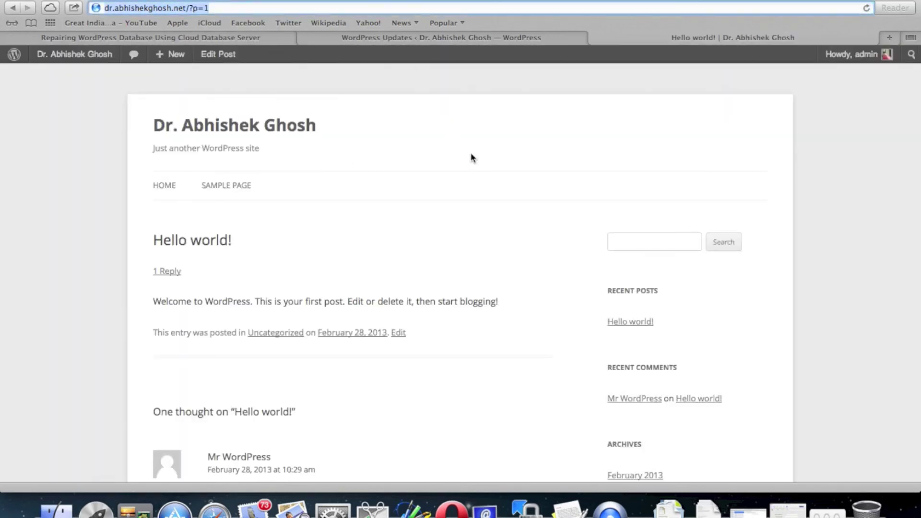
pyautogui.scroll(-9, 553, 232)
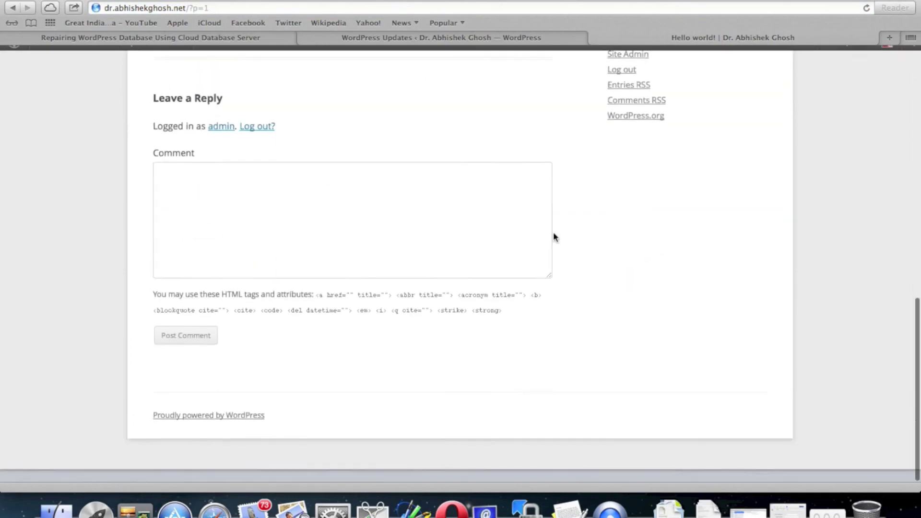
pyautogui.scroll(10, 554, 231)
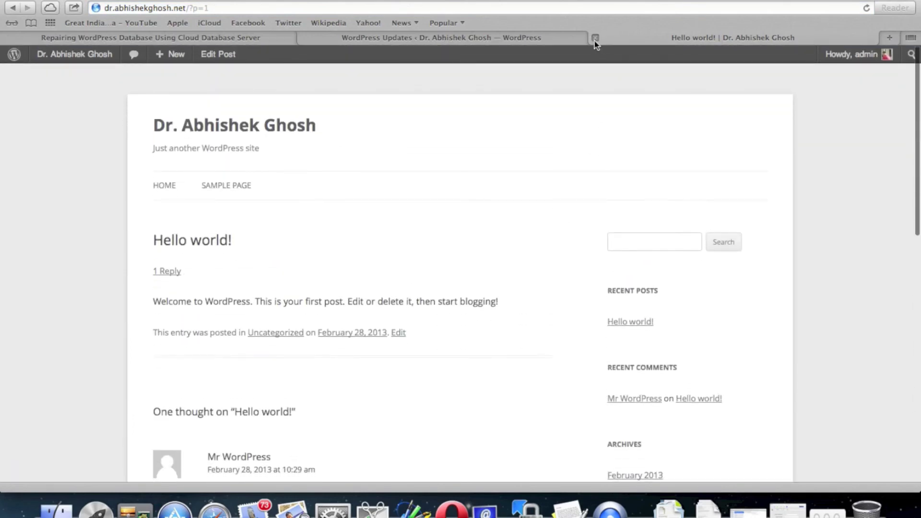
pyautogui.click(595, 38)
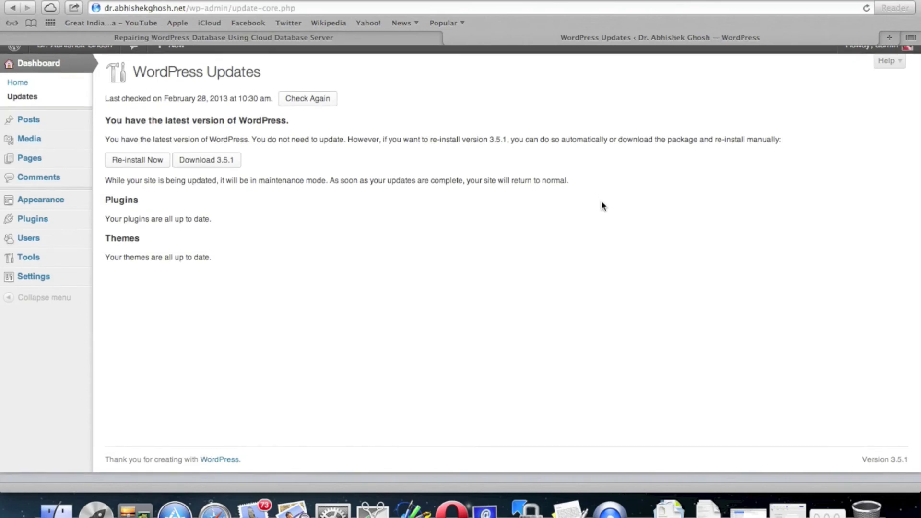
pyautogui.scroll(1, 601, 206)
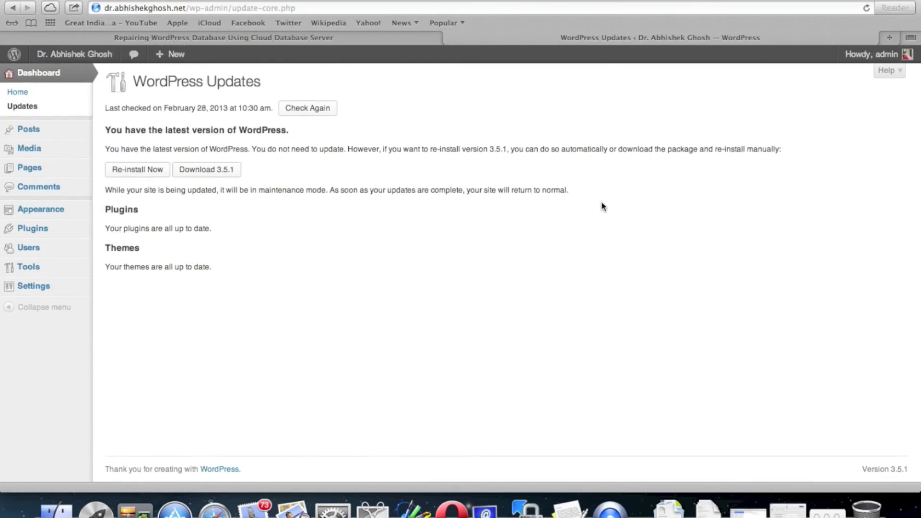
# Return to the database repair article and review its default MySQL tables and the third step's list of tables to import.
pyautogui.click(362, 41)
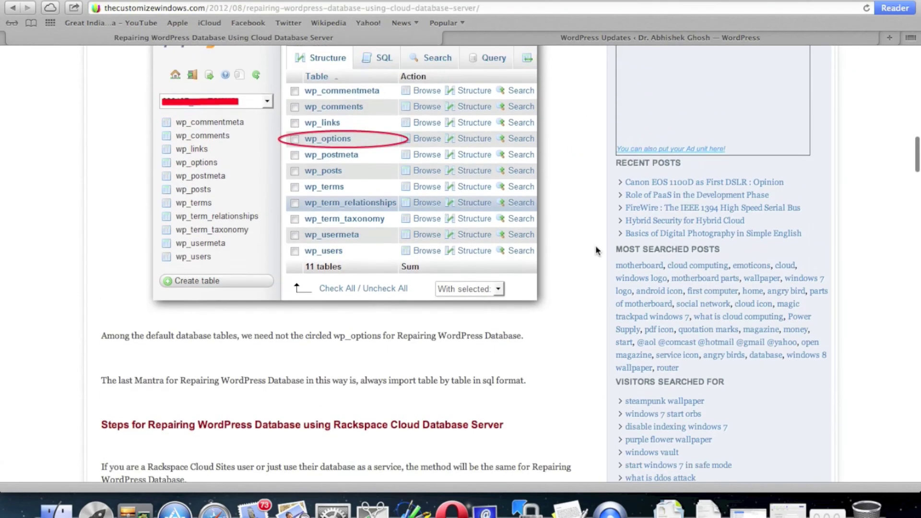
pyautogui.scroll(3, 598, 251)
pyautogui.click(498, 9)
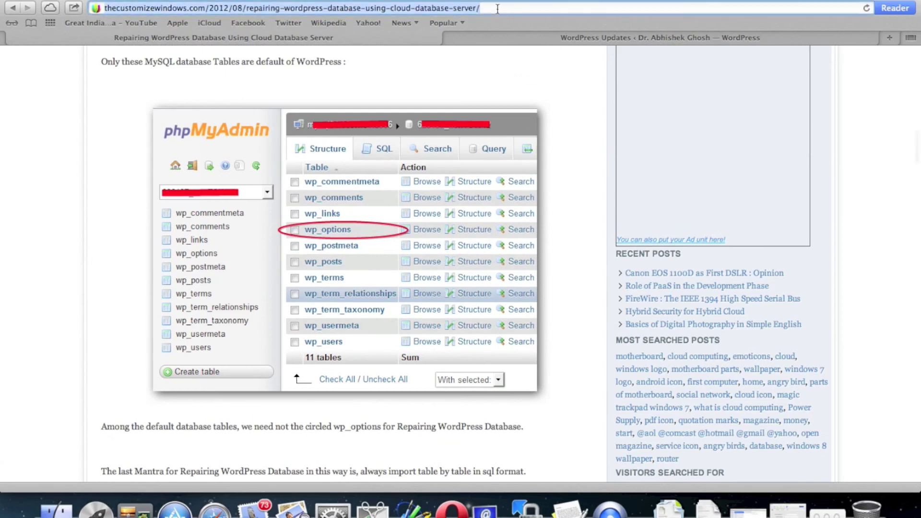
pyautogui.press('Return')
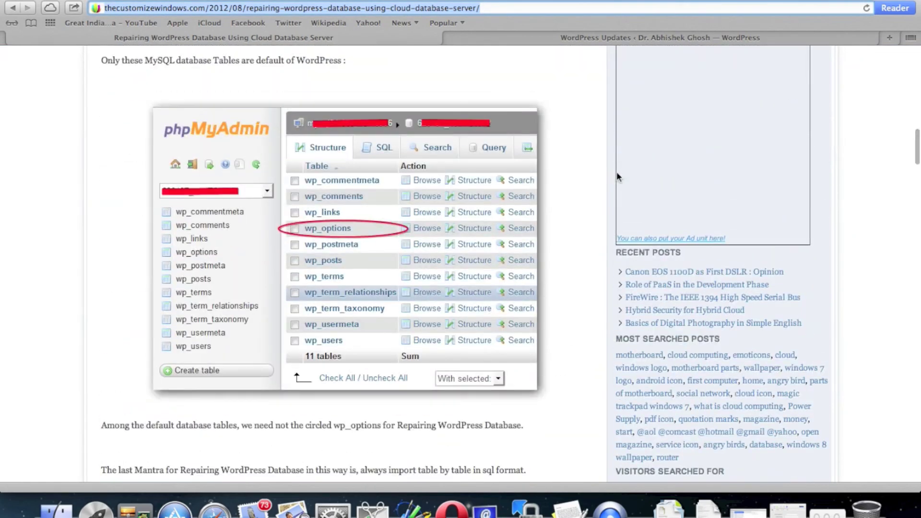
pyautogui.scroll(-15, 617, 244)
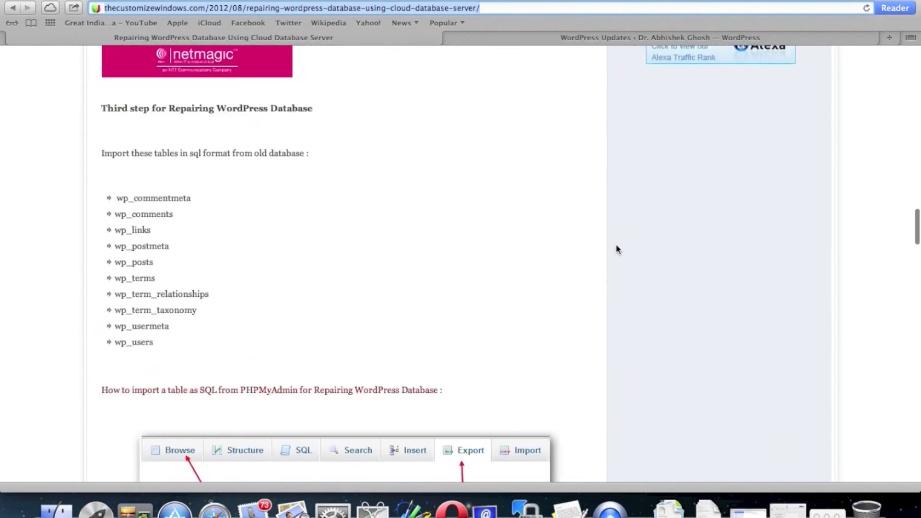
pyautogui.scroll(3, 594, 258)
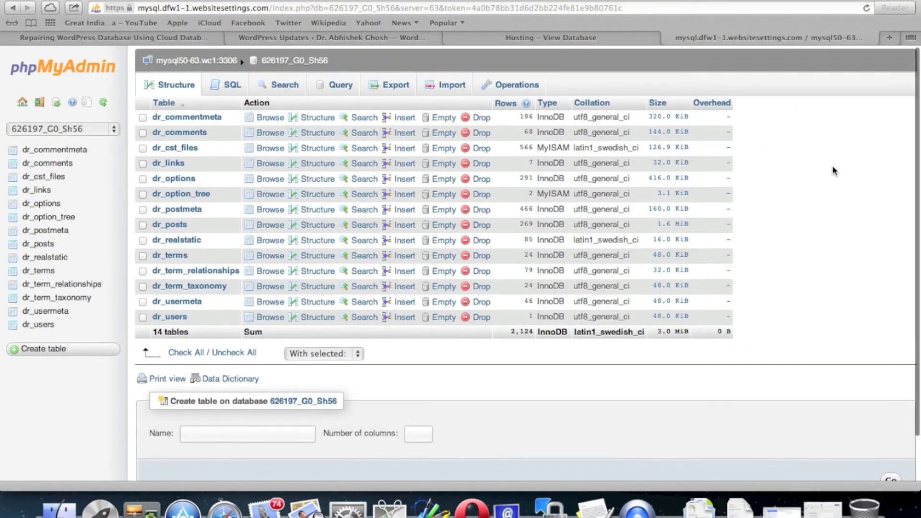
# Look over the old database's dr_ tables in phpMyAdmin and compare them with the article's list of tables to import.
pyautogui.scroll(-2, 835, 170)
pyautogui.scroll(2, 835, 170)
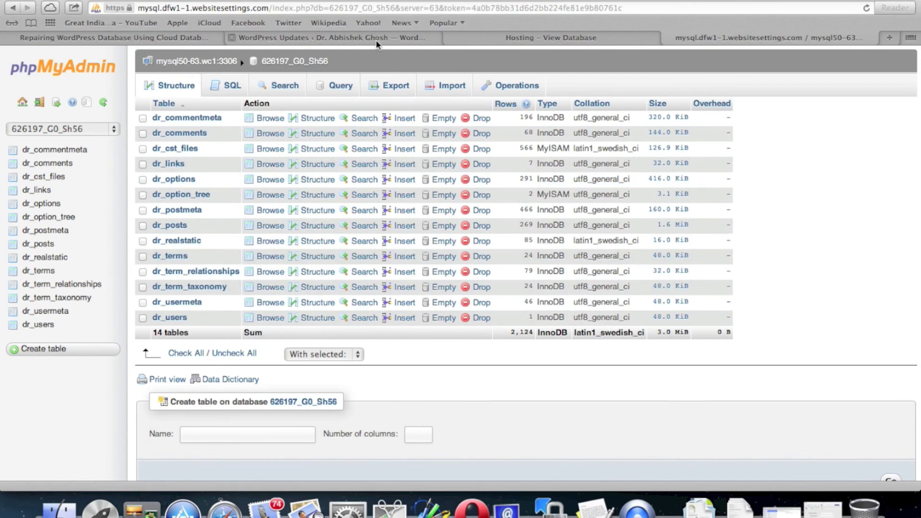
pyautogui.click(175, 42)
pyautogui.scroll(-2, 491, 311)
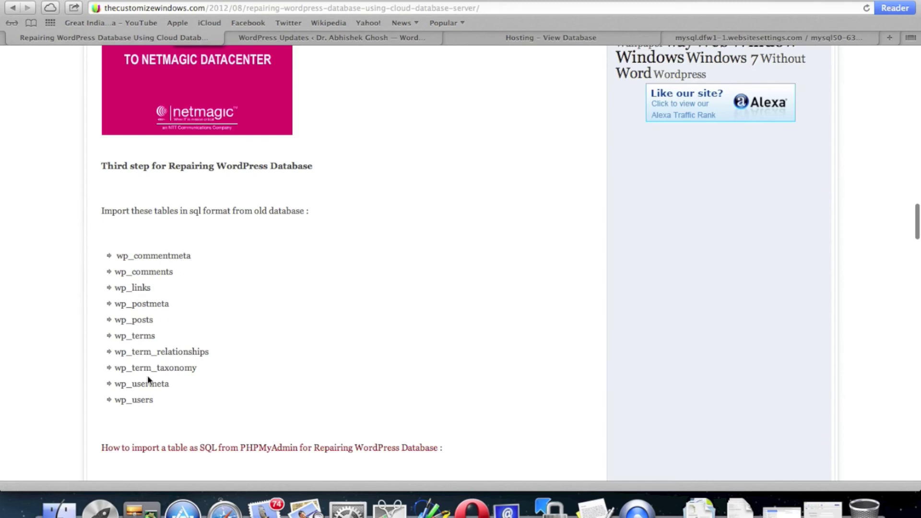
# Export the old database's tables from phpMyAdmin in SQL format with the Quick export method.
pyautogui.click(732, 36)
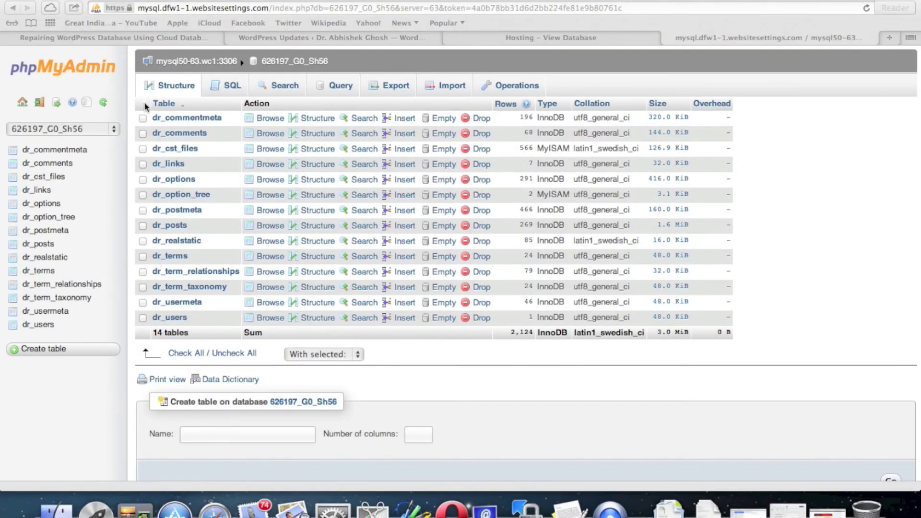
pyautogui.click(143, 118)
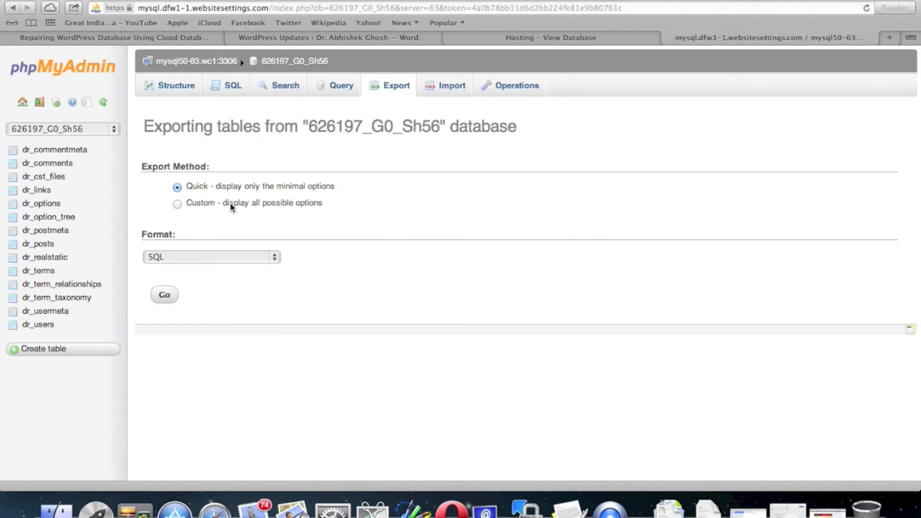
pyautogui.click(170, 296)
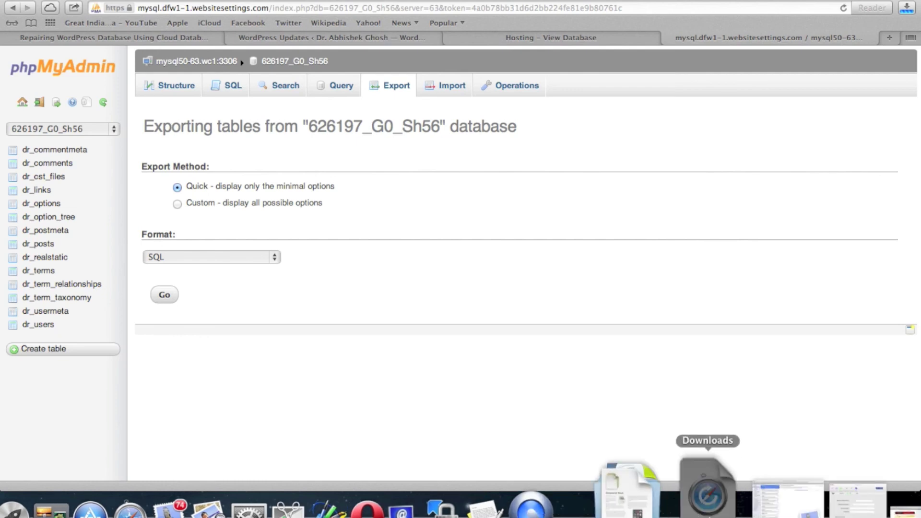
# Open the Downloads folder in Finder and check the download progress of the exported SQL file.
pyautogui.click(707, 494)
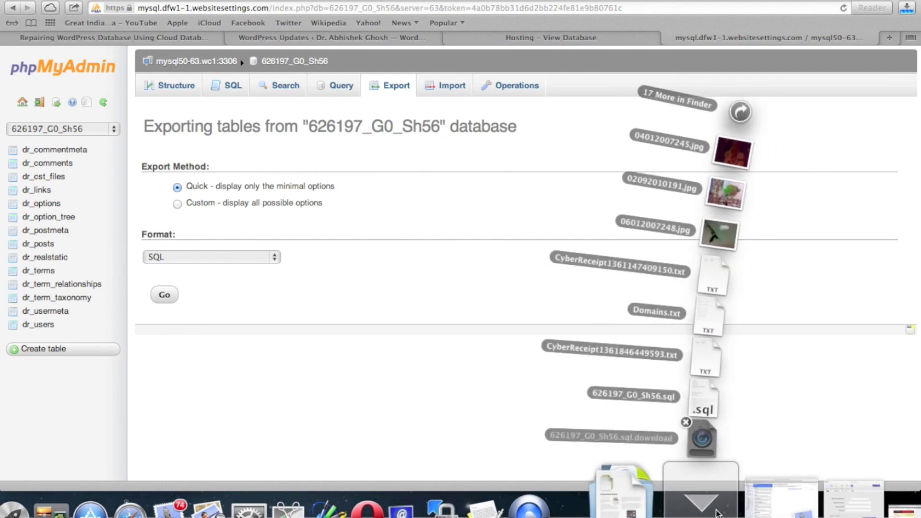
pyautogui.click(717, 513)
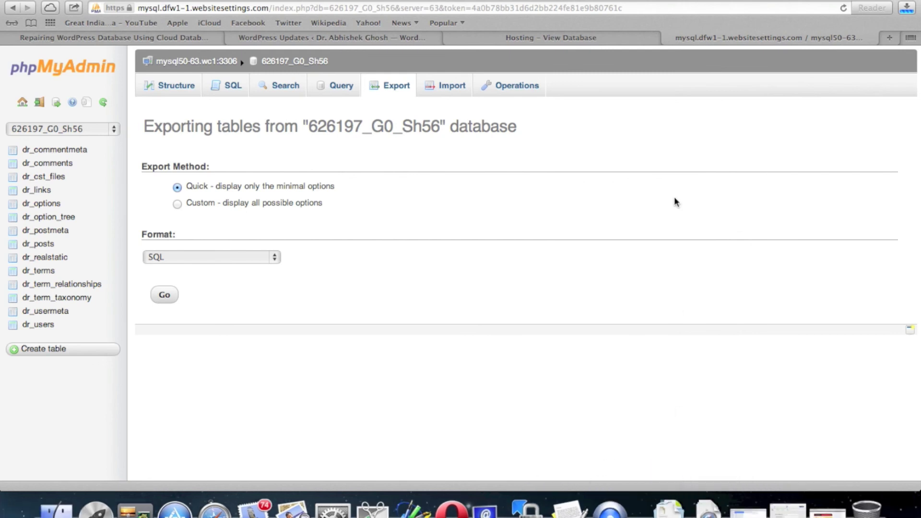
pyautogui.click(706, 497)
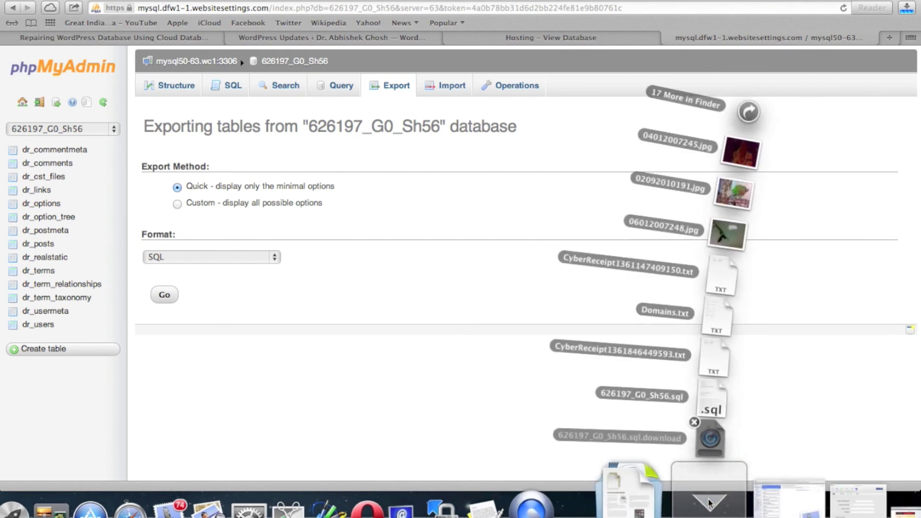
pyautogui.click(708, 501)
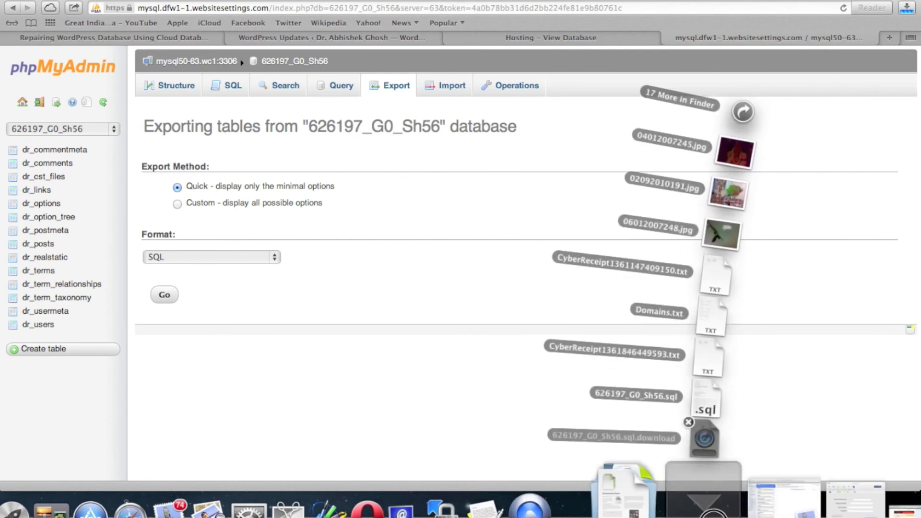
pyautogui.rightClick(714, 511)
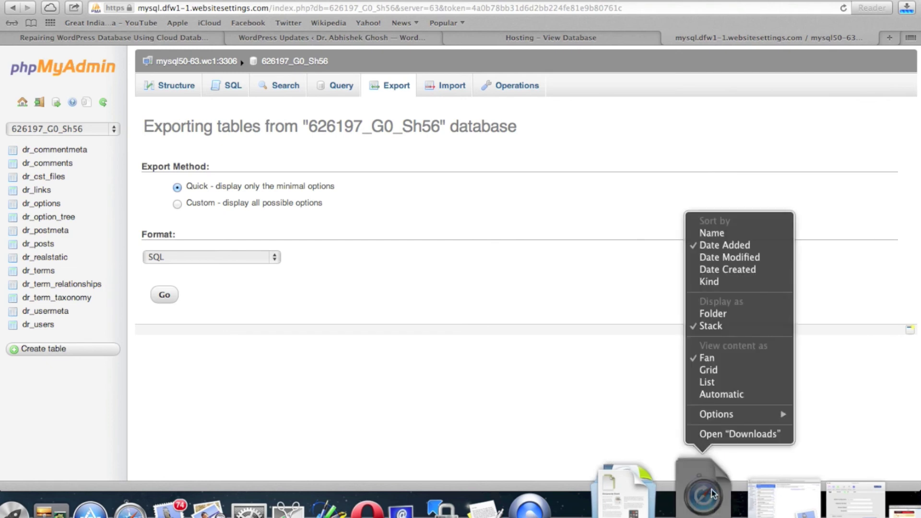
pyautogui.click(728, 434)
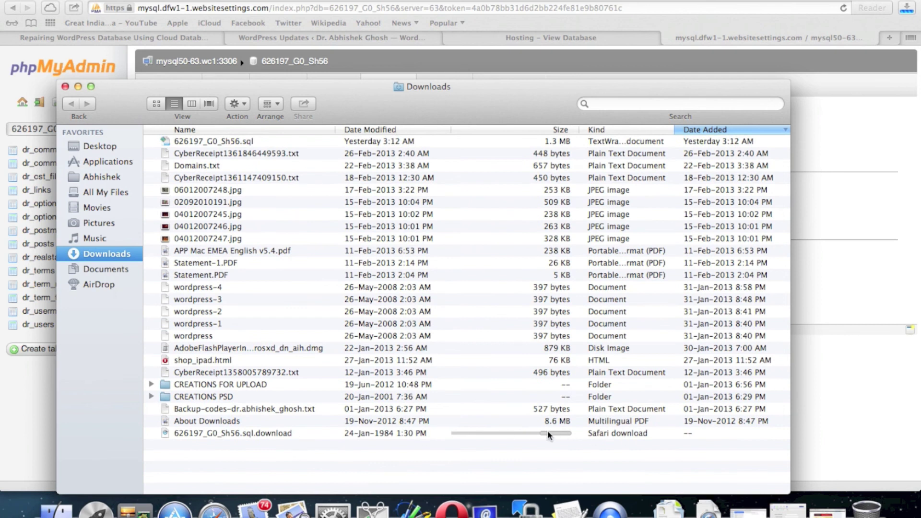
pyautogui.click(514, 434)
pyautogui.click(512, 457)
pyautogui.click(526, 434)
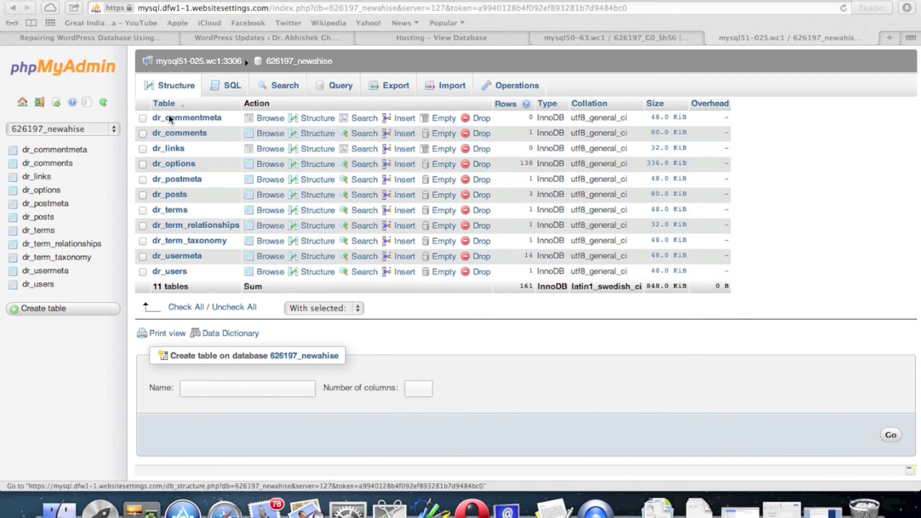
# Drop the dr_commentmeta and dr_comments tables from the 626197_newahise database.
pyautogui.click(143, 119)
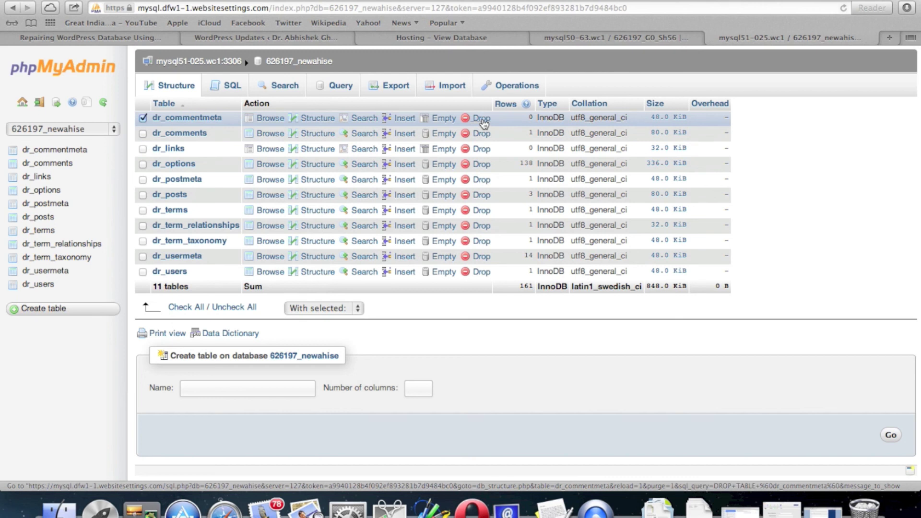
pyautogui.click(143, 134)
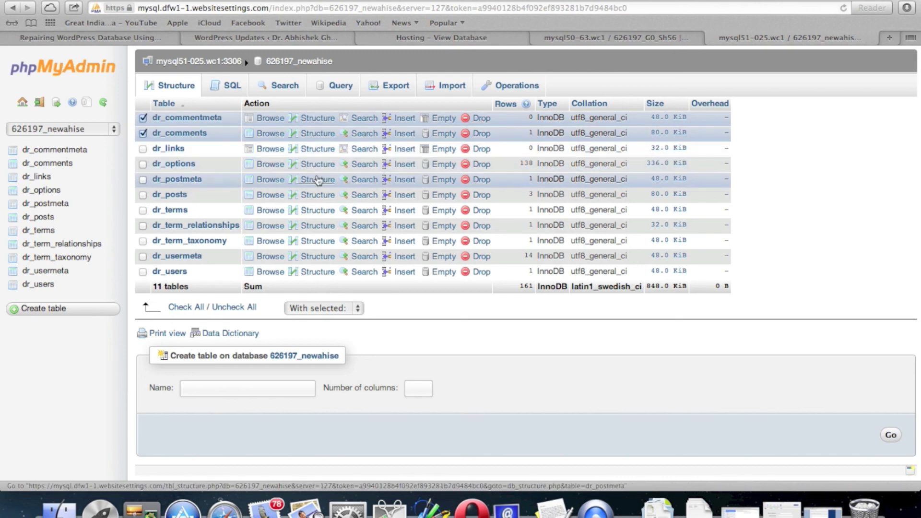
pyautogui.click(346, 310)
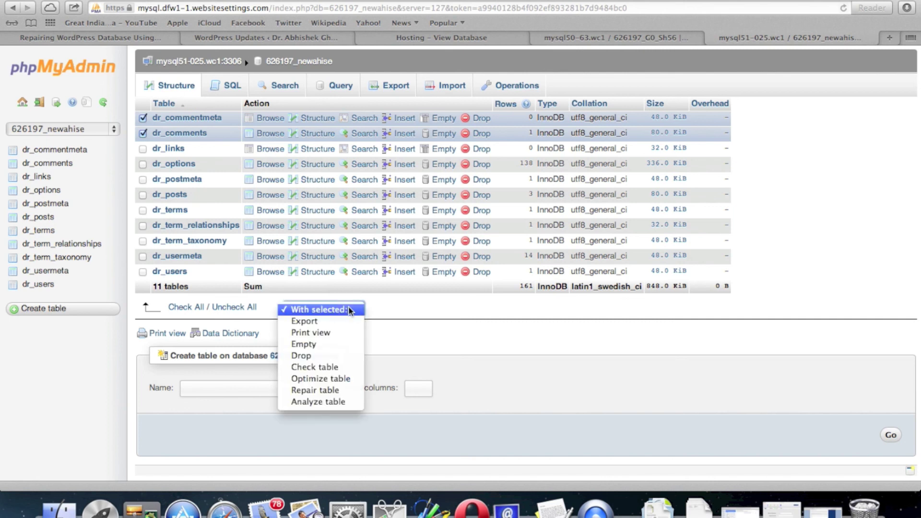
pyautogui.click(344, 356)
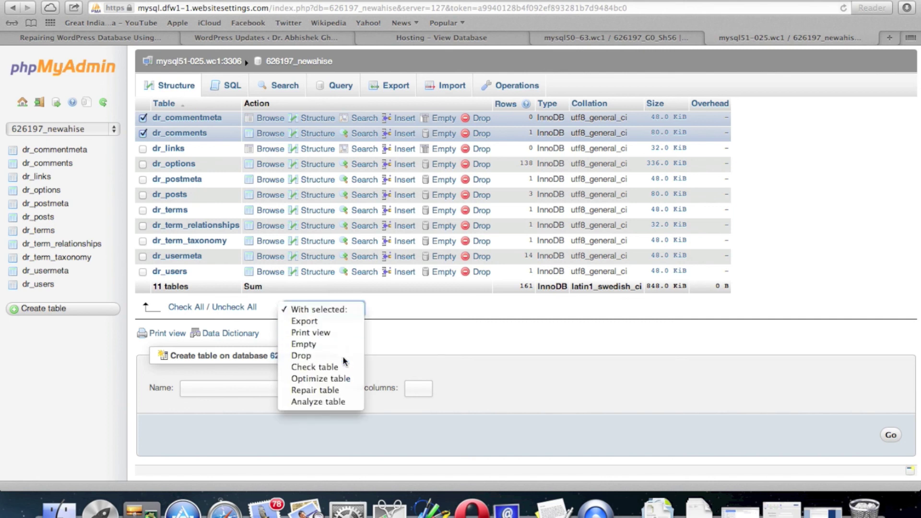
pyautogui.click(893, 438)
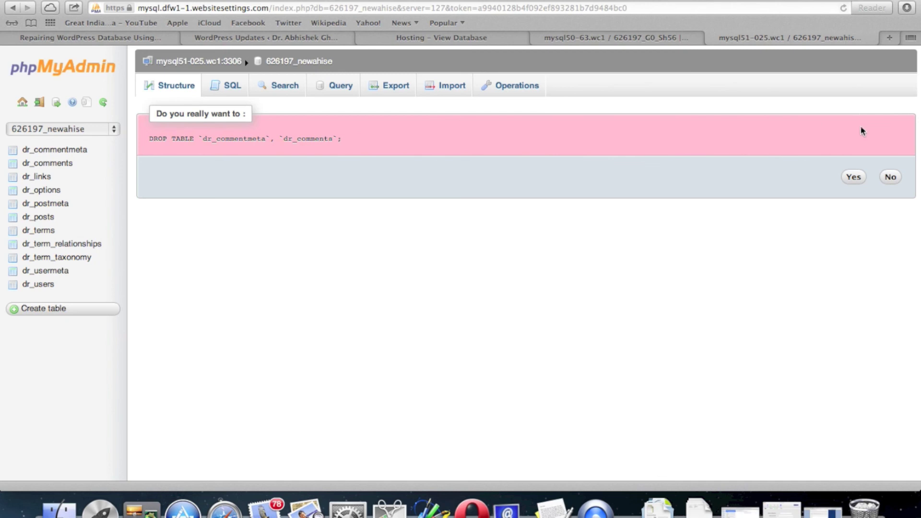
pyautogui.click(854, 177)
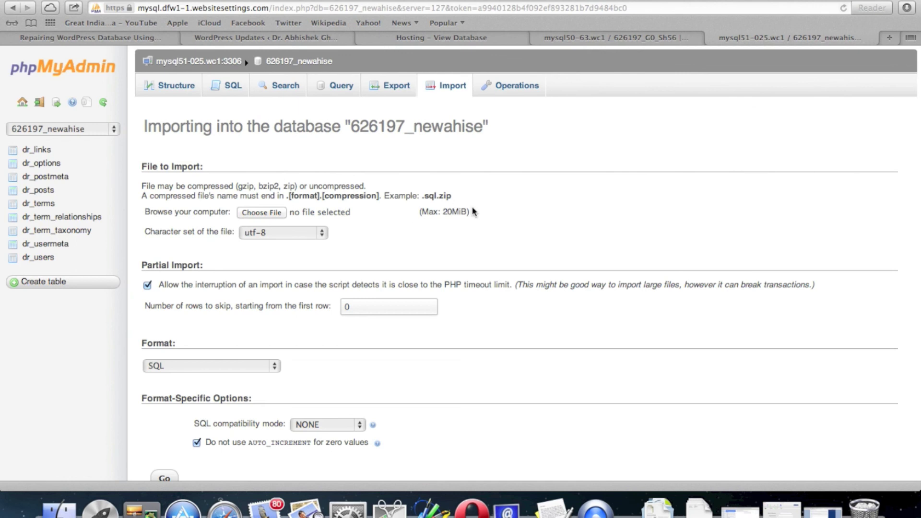
# Import the file 626197_G0_Sh56.sql from the database folder into the 626197_newahise database in SQL format.
pyautogui.scroll(-2, 473, 212)
pyautogui.click(269, 175)
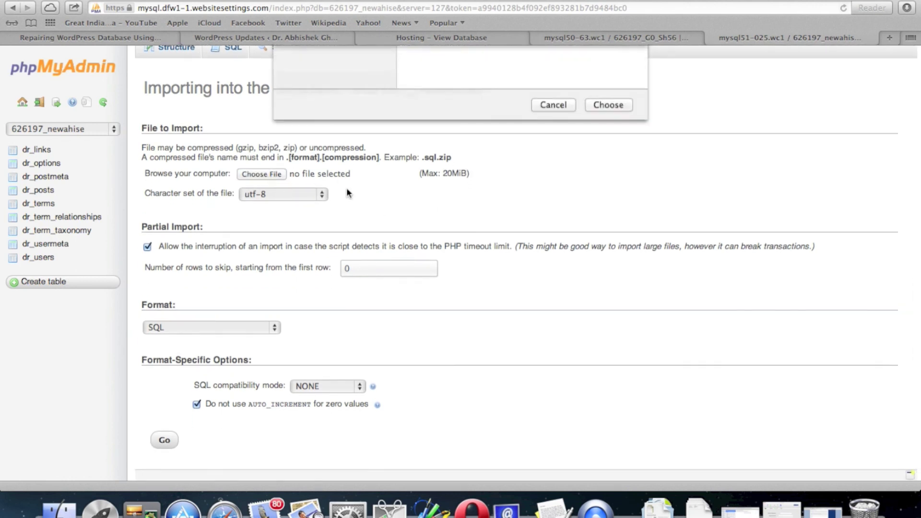
pyautogui.doubleClick(477, 112)
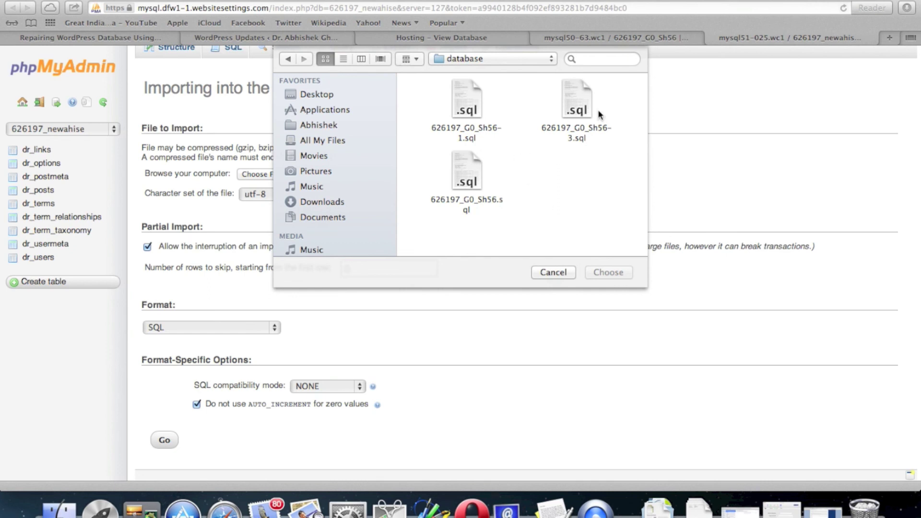
pyautogui.click(475, 191)
pyautogui.doubleClick(475, 194)
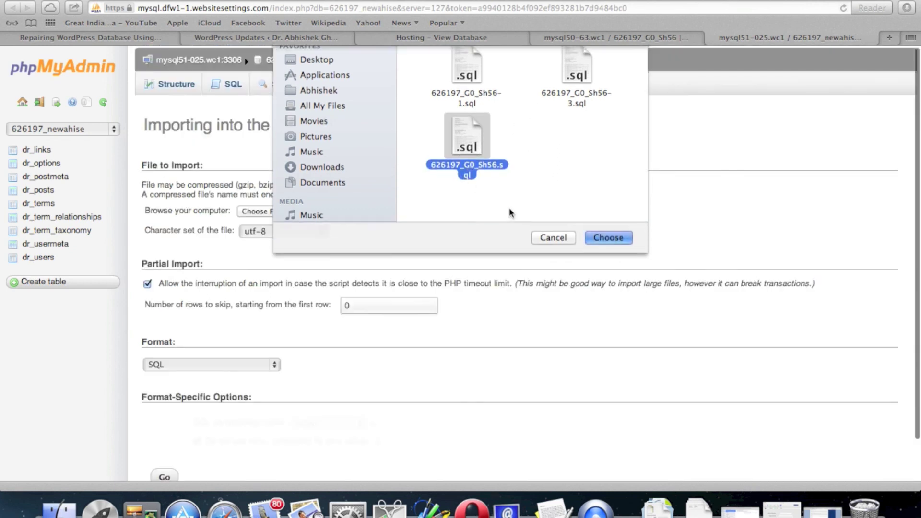
pyautogui.scroll(-2, 627, 314)
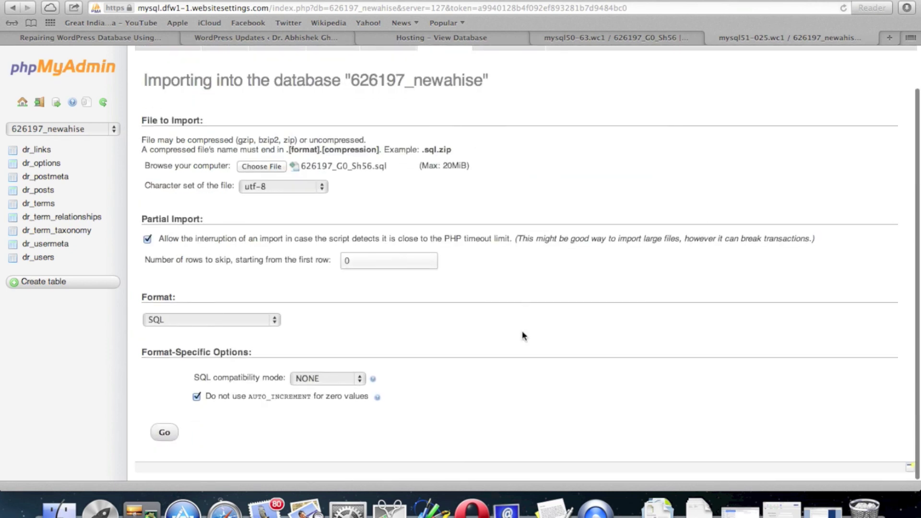
pyautogui.click(162, 435)
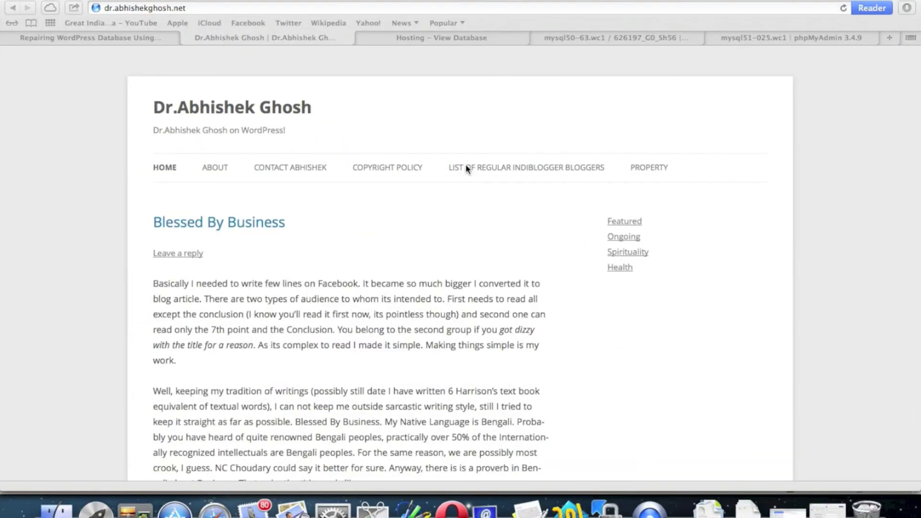
# Look over the restored site's home page and its contact page, highlighting the [easy-contact] shortcode there.
pyautogui.scroll(-5, 478, 264)
pyautogui.scroll(5, 478, 263)
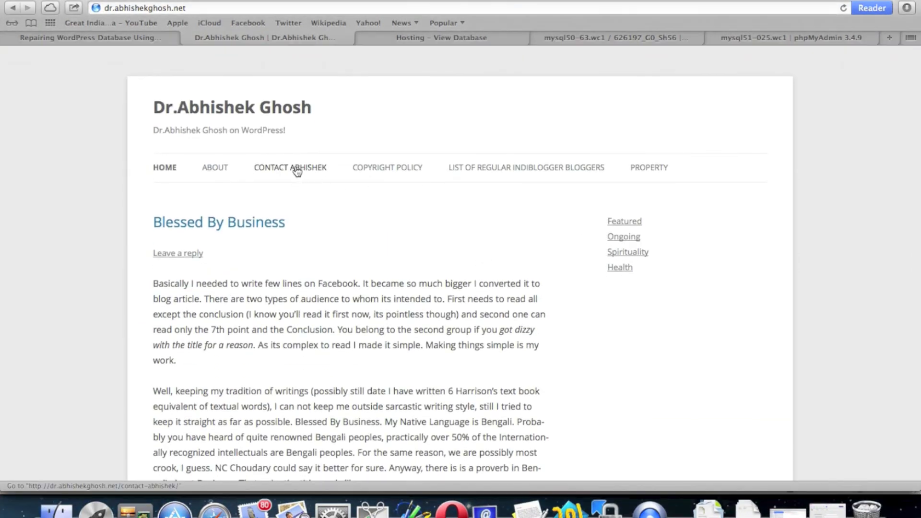
pyautogui.click(294, 169)
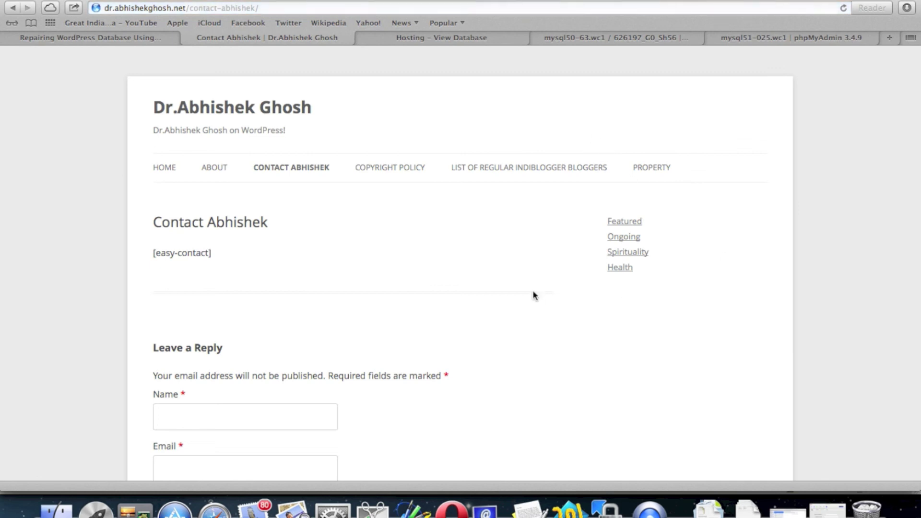
pyautogui.scroll(-8, 533, 292)
pyautogui.scroll(8, 532, 293)
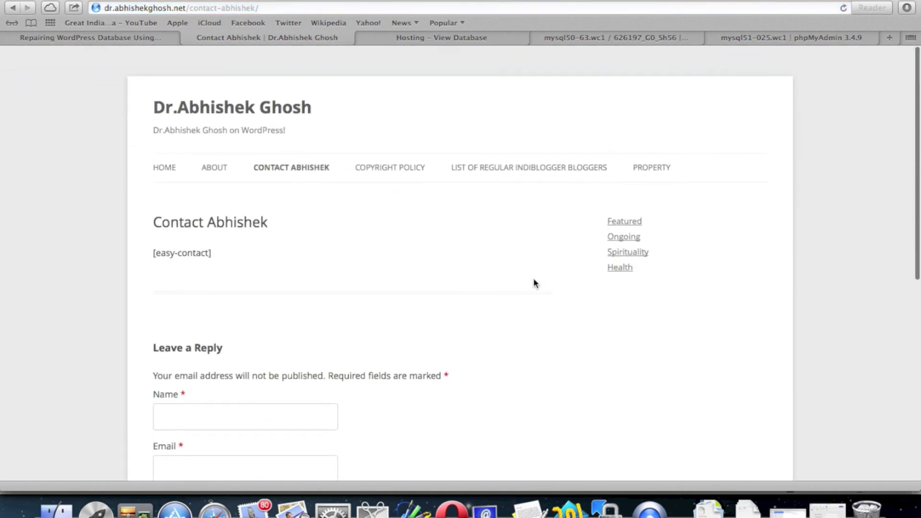
pyautogui.moveTo(153, 253); pyautogui.dragTo(240, 258)
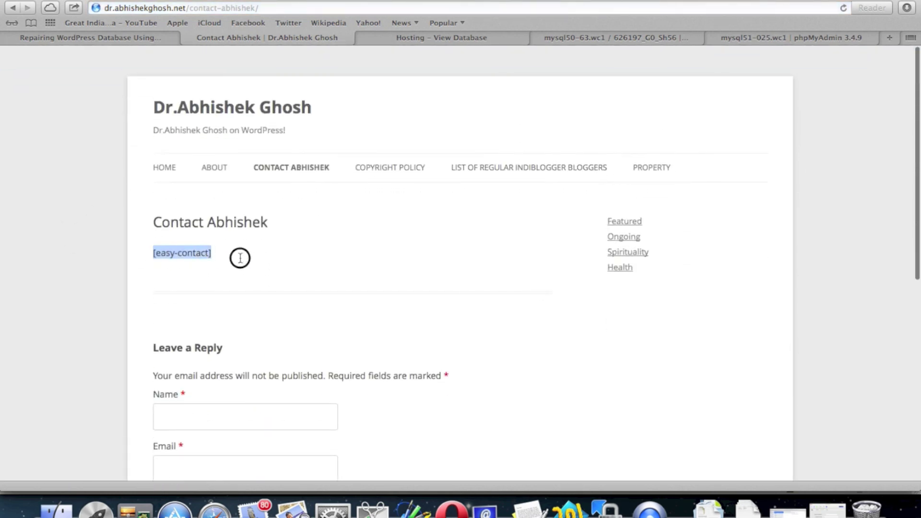
pyautogui.click(293, 253)
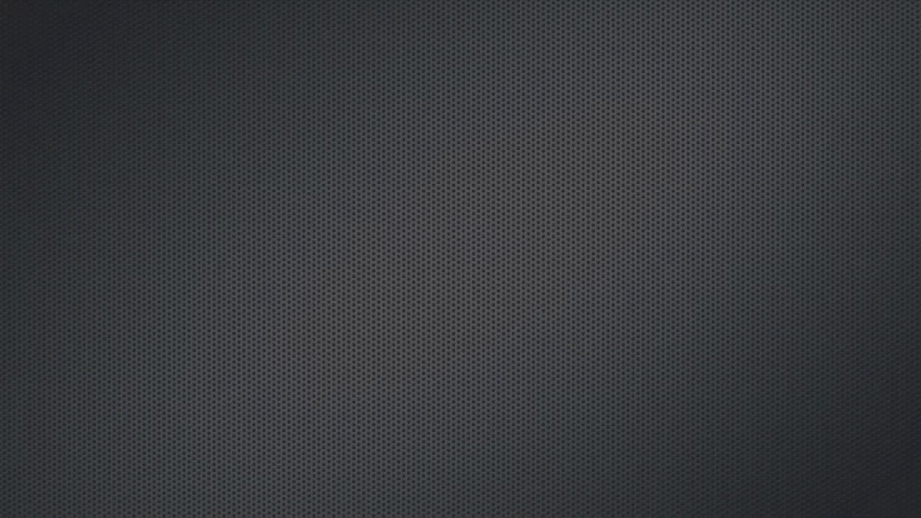